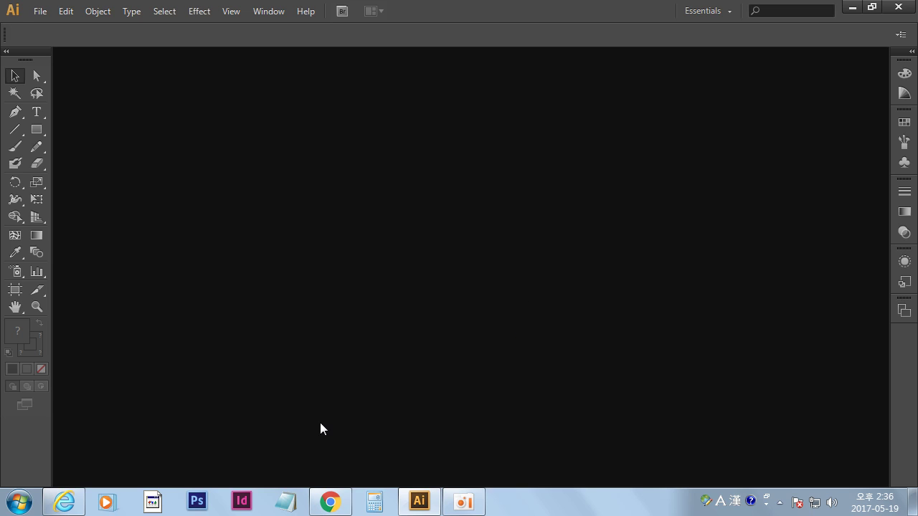
# In a new Chrome tab, search Google Images for 라바 색칠공부 (Larva coloring pages).
pyautogui.click(337, 502)
pyautogui.click(283, 16)
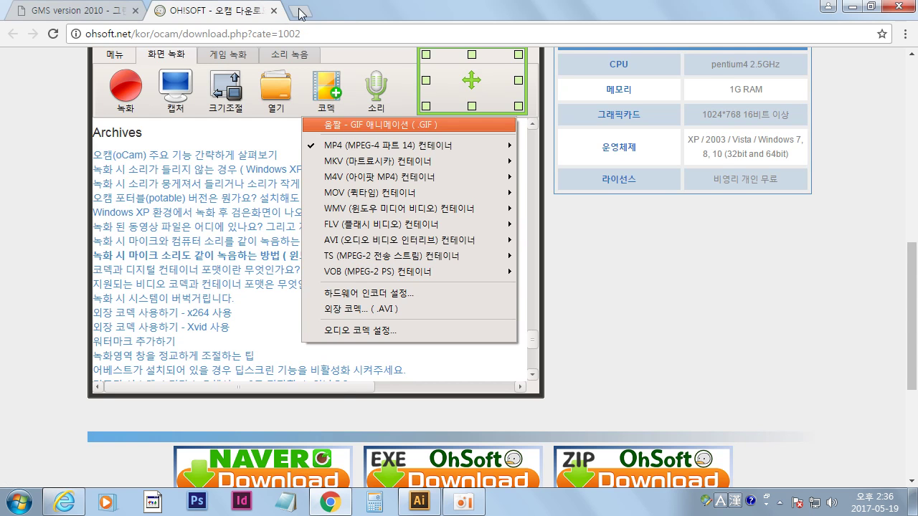
pyautogui.click(300, 11)
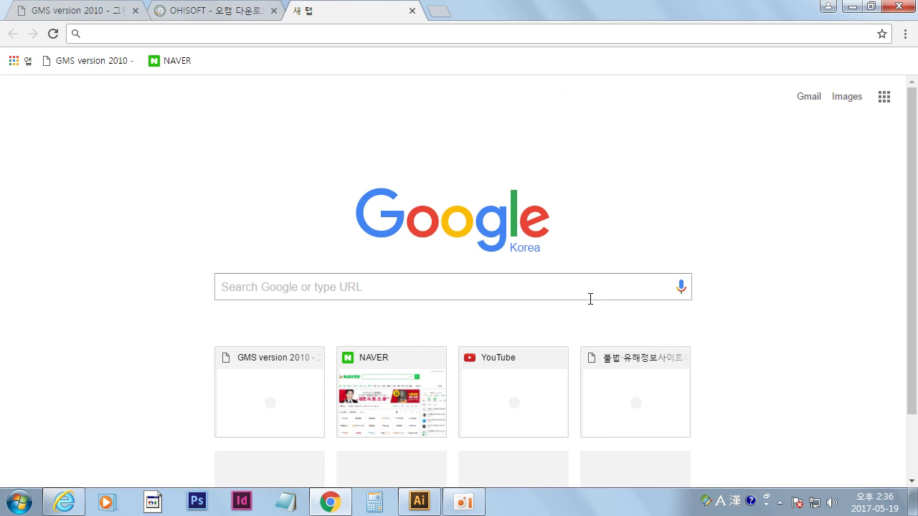
pyautogui.click(600, 283)
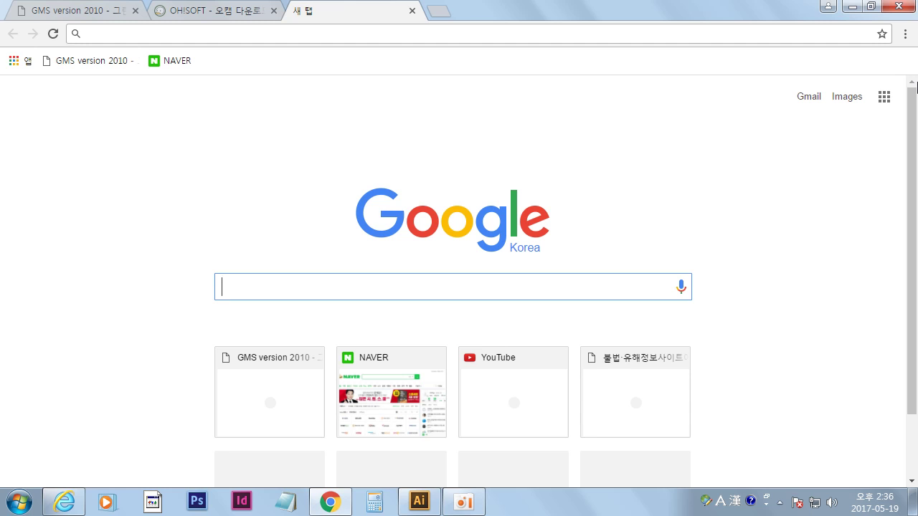
pyautogui.write('라바')
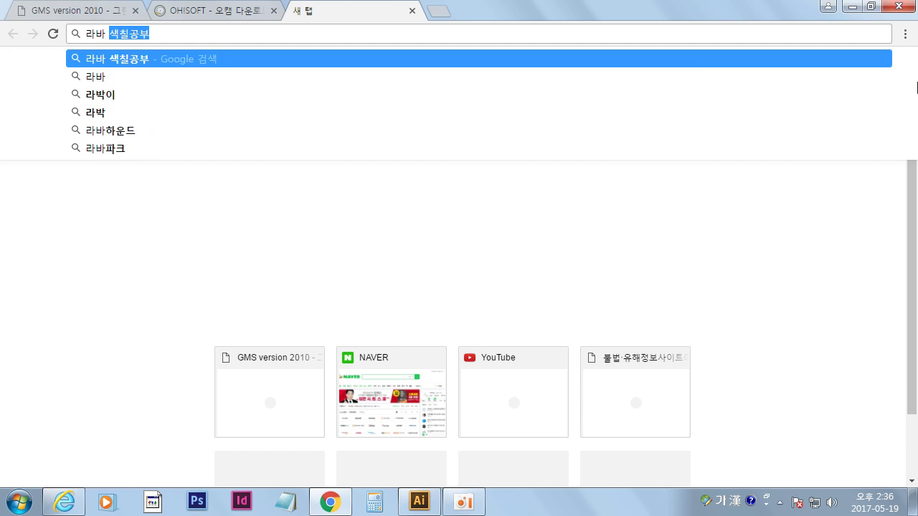
pyautogui.press('Return')
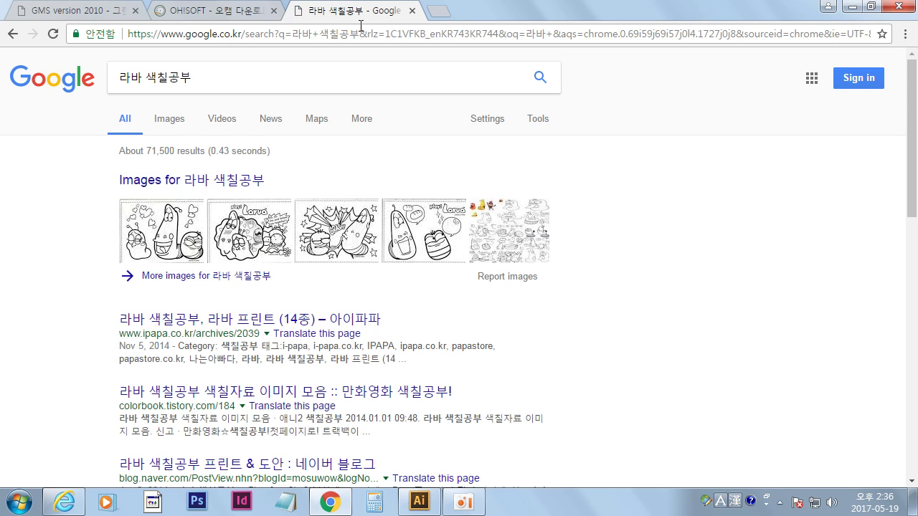
pyautogui.click(179, 119)
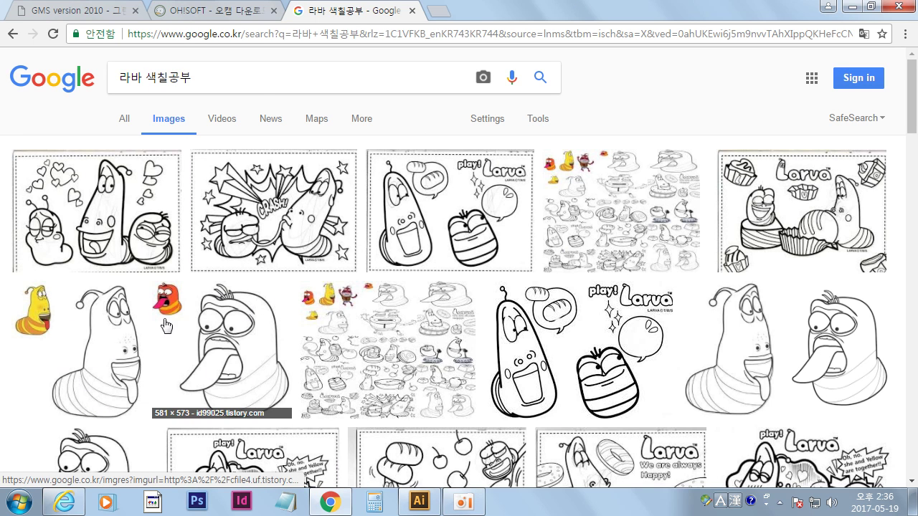
pyautogui.moveTo(84, 350)
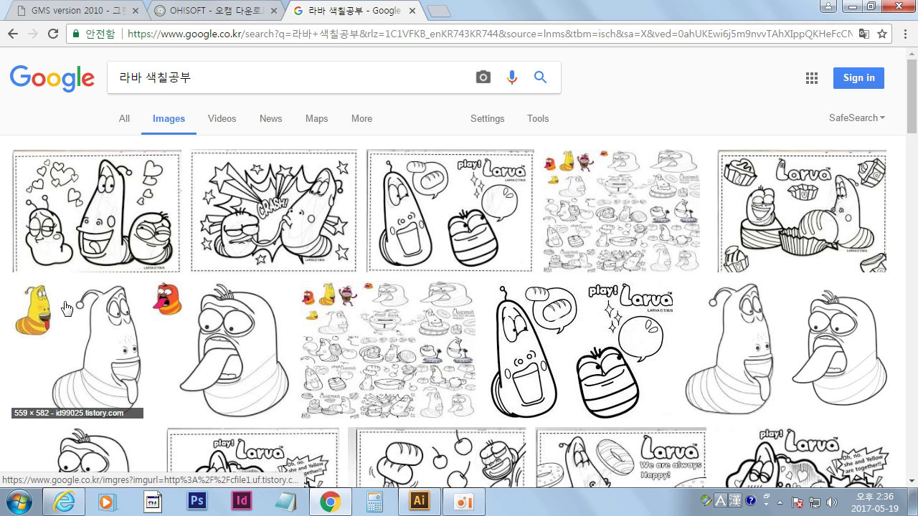
# Copy the larva coloring-page image from its preview and return to Illustrator.
pyautogui.click(247, 335)
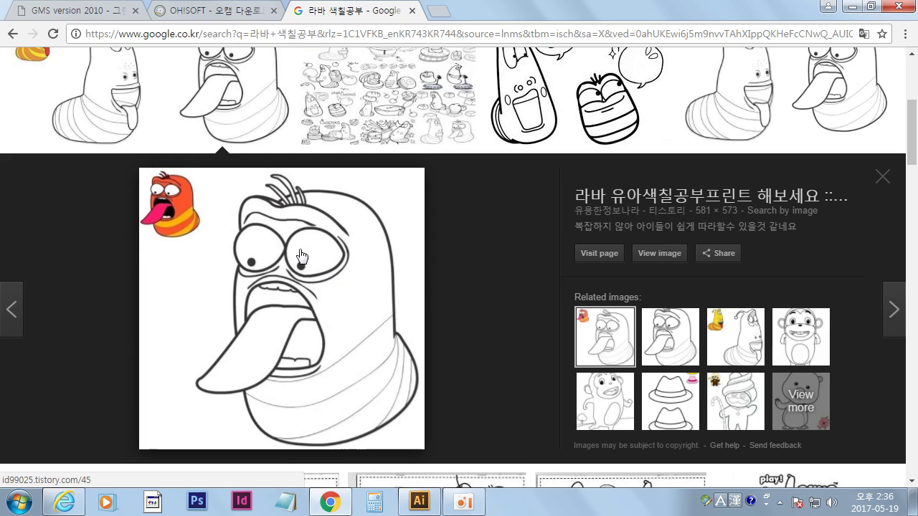
pyautogui.rightClick(299, 249)
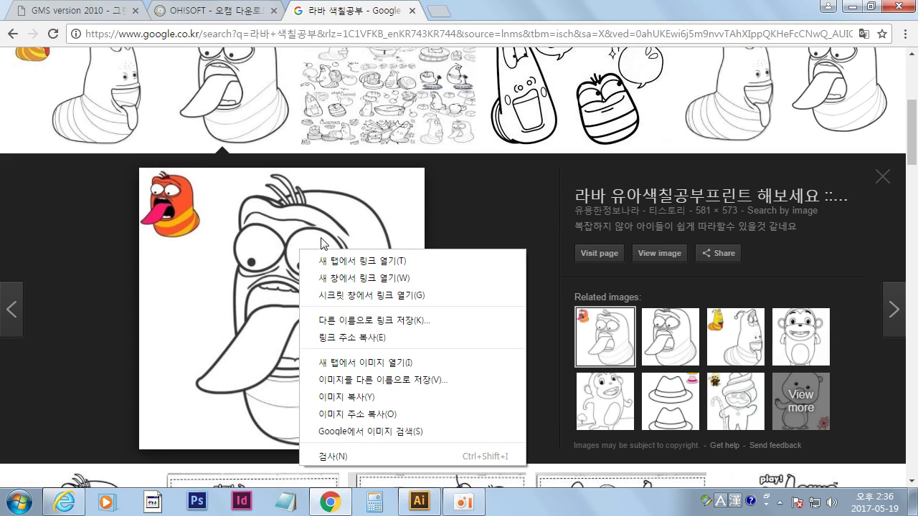
pyautogui.click(374, 402)
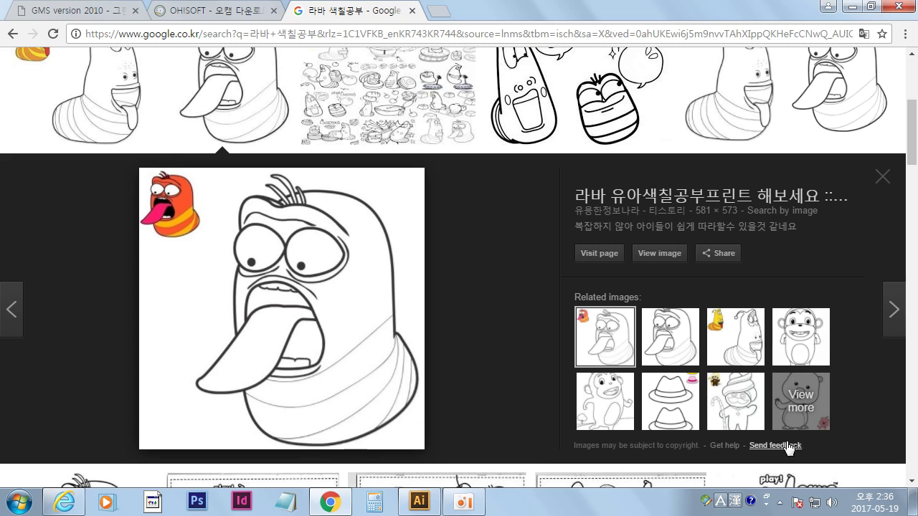
pyautogui.click(745, 411)
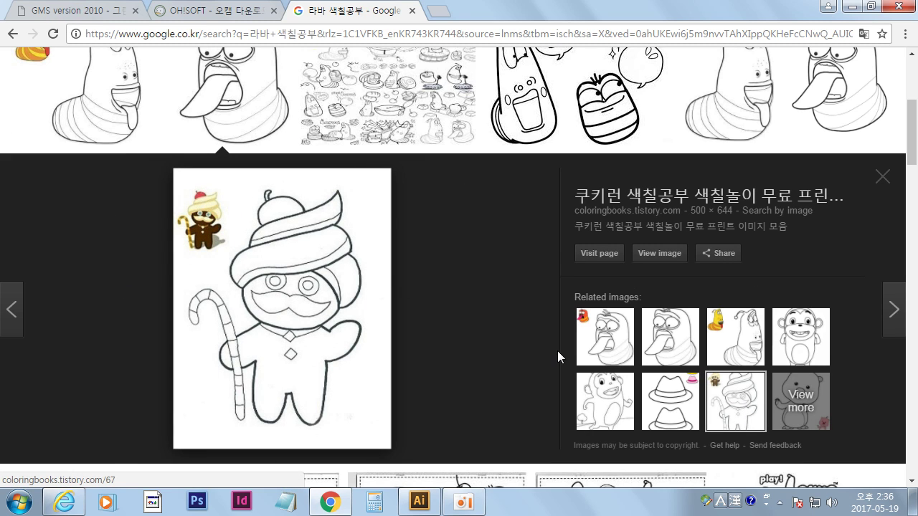
pyautogui.click(606, 339)
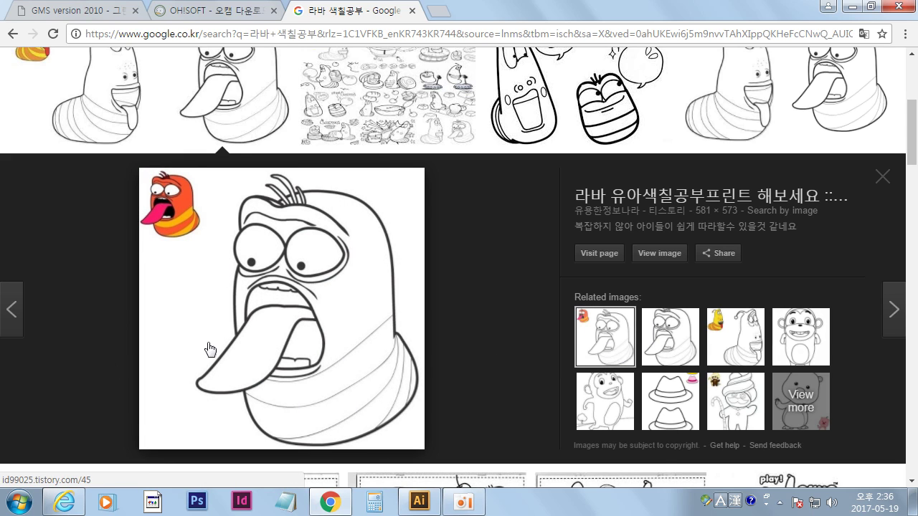
pyautogui.rightClick(287, 270)
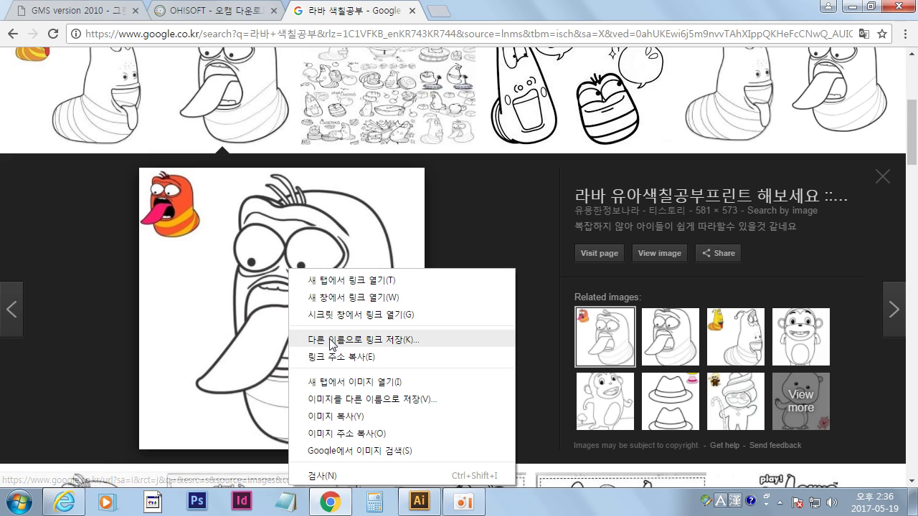
pyautogui.click(340, 417)
pyautogui.click(419, 501)
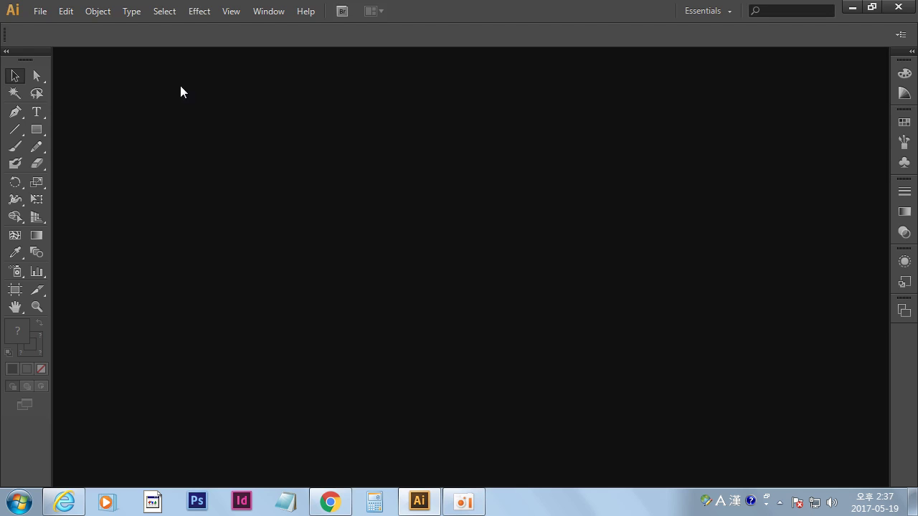
# Create an A4 landscape document, 297×210 mm at Screen 72 ppi, named larva_red.
pyautogui.click(40, 11)
pyautogui.press('Escape')
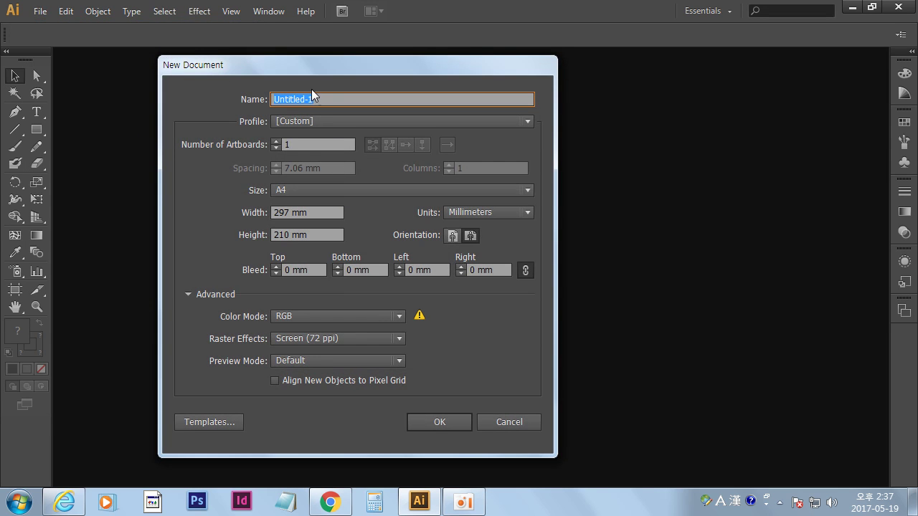
pyautogui.click(453, 235)
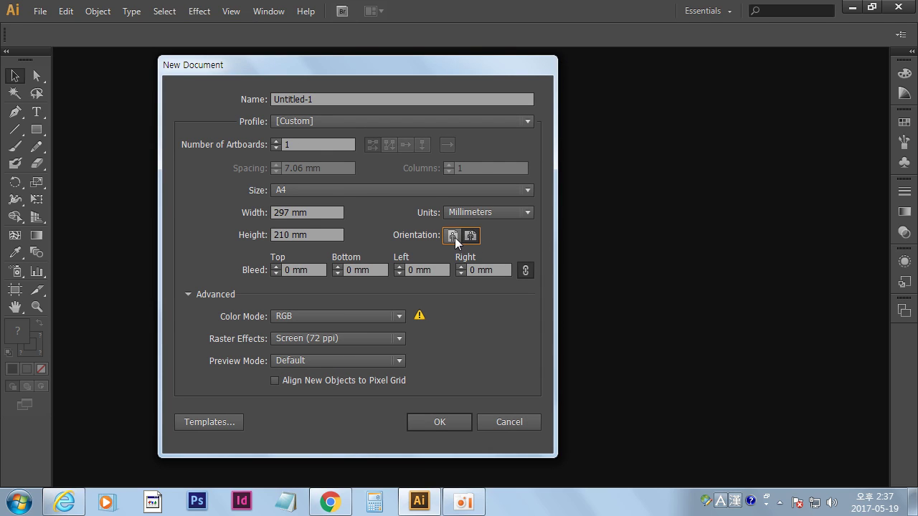
pyautogui.click(471, 235)
pyautogui.click(473, 236)
pyautogui.click(400, 339)
pyautogui.click(377, 388)
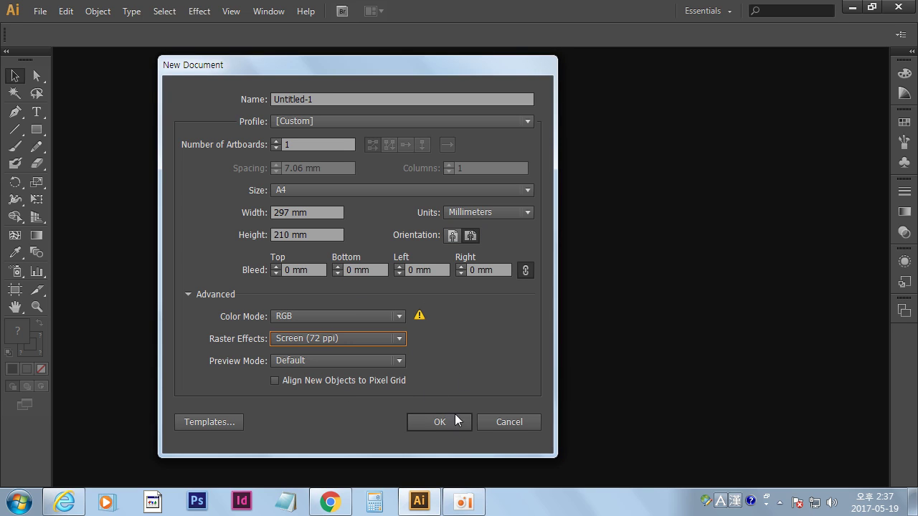
pyautogui.click(329, 101)
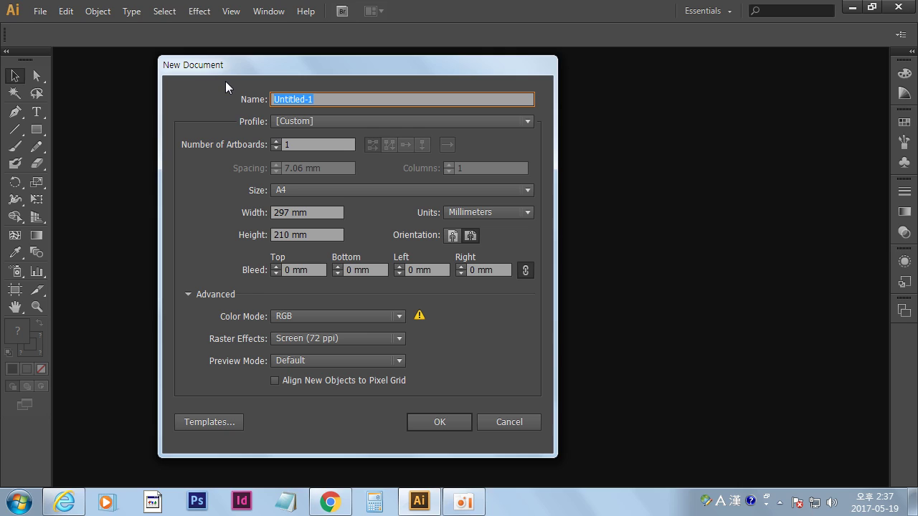
pyautogui.write('larva_red')
pyautogui.click(443, 422)
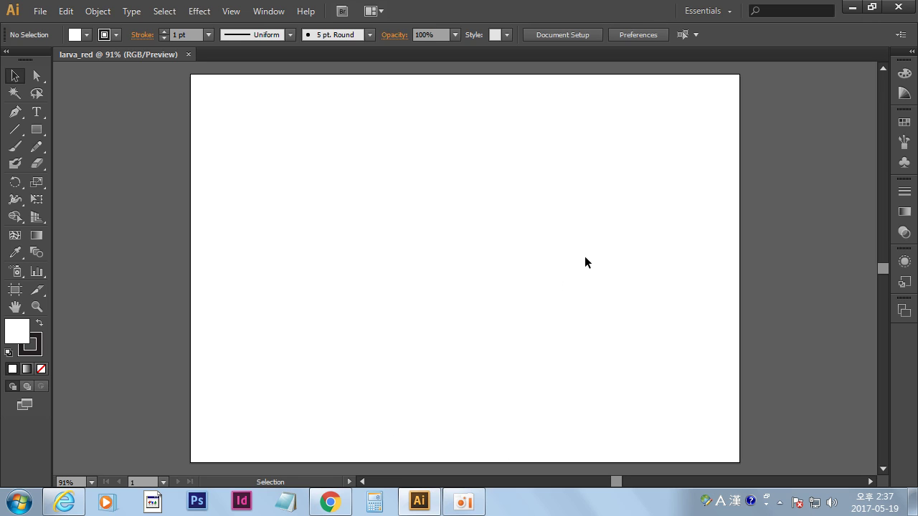
# Paste the larva coloring image and position it across the artboard's upper right.
pyautogui.hotkey('ctrl', 'v')
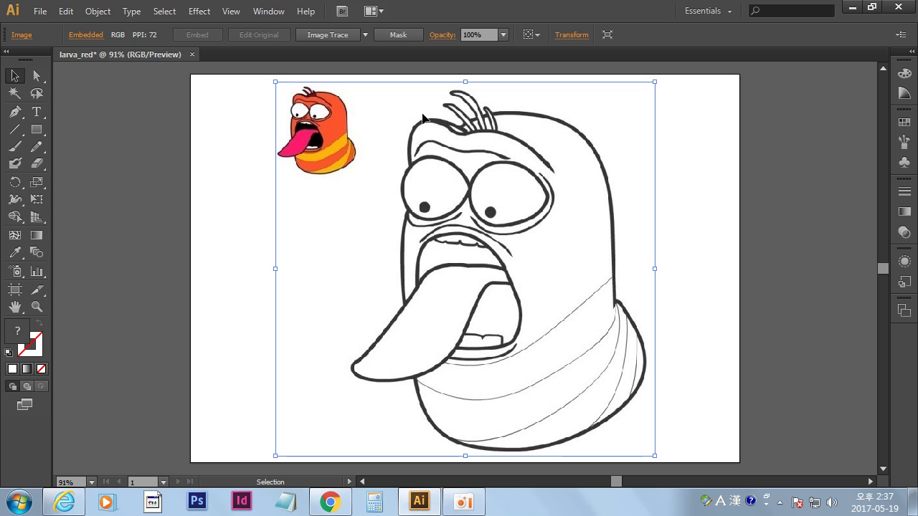
pyautogui.moveTo(549, 291); pyautogui.dragTo(622, 291)
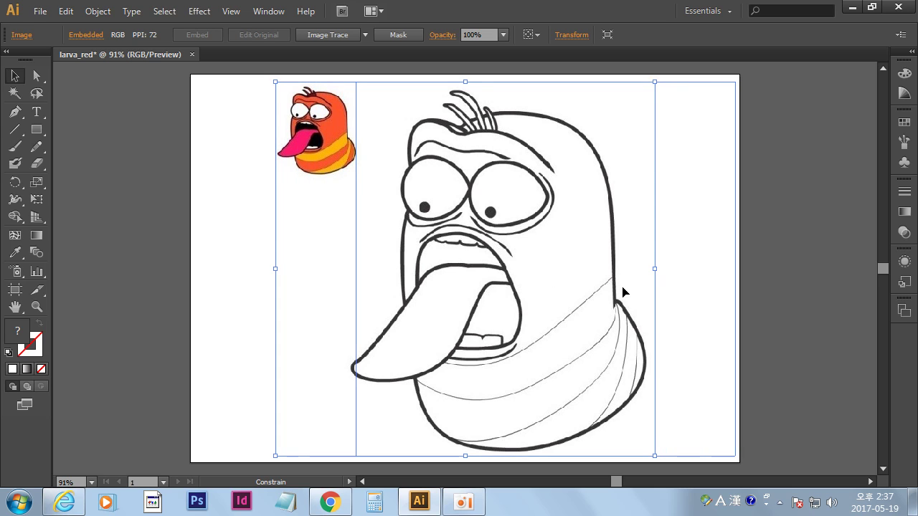
pyautogui.click(802, 296)
pyautogui.moveTo(802, 297); pyautogui.dragTo(712, 291)
pyautogui.click(485, 266)
pyautogui.click(744, 141)
pyautogui.moveTo(744, 142); pyautogui.dragTo(475, 311)
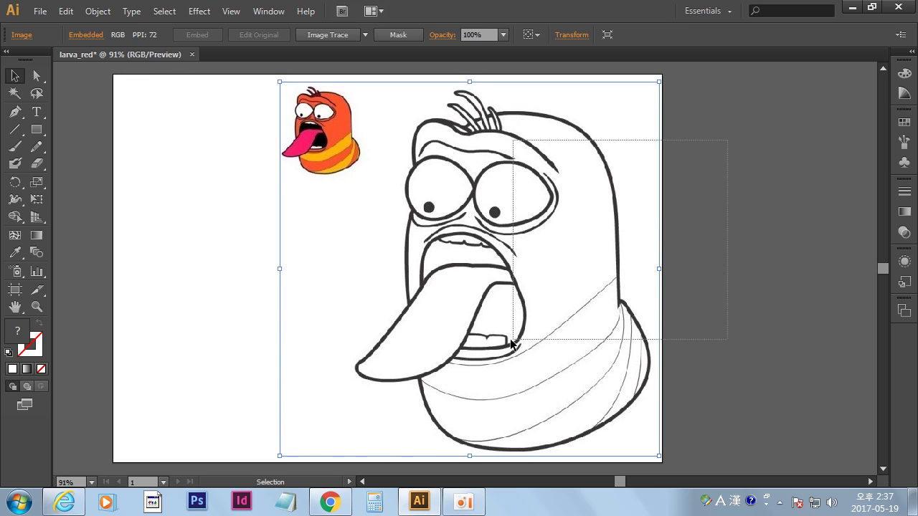
pyautogui.click(704, 157)
pyautogui.click(439, 240)
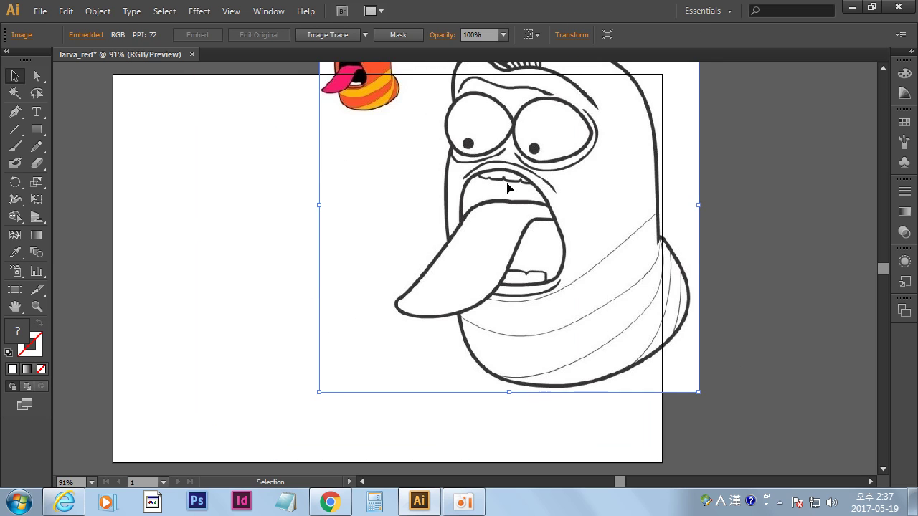
pyautogui.moveTo(439, 240); pyautogui.dragTo(480, 300)
pyautogui.moveTo(540, 278); pyautogui.dragTo(504, 235)
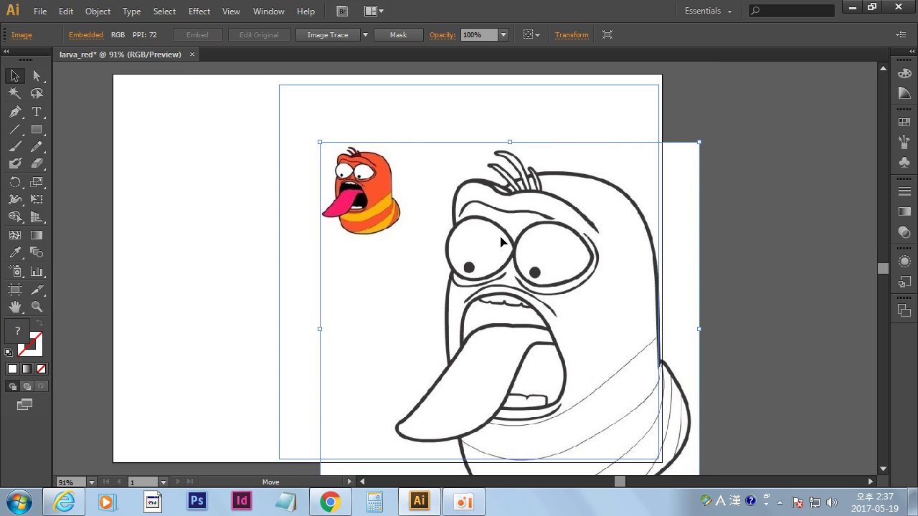
pyautogui.moveTo(504, 235); pyautogui.dragTo(493, 235)
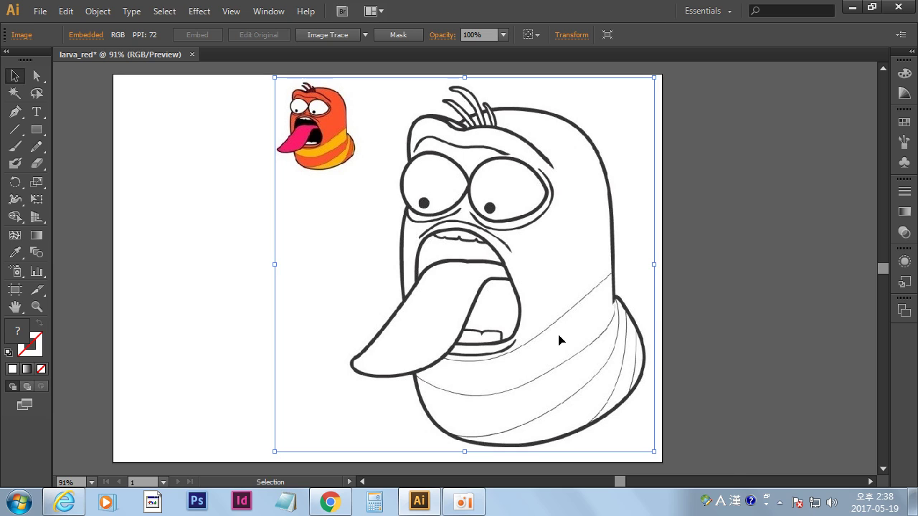
# Show the Layers panel, enlarged to display the single Layer 1.
pyautogui.press('F7')
pyautogui.moveTo(684, 283); pyautogui.dragTo(822, 70)
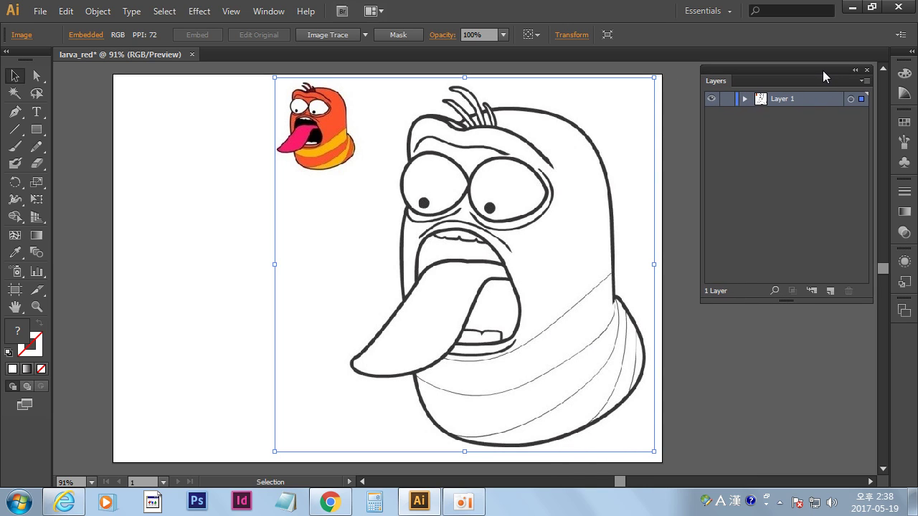
pyautogui.click(868, 68)
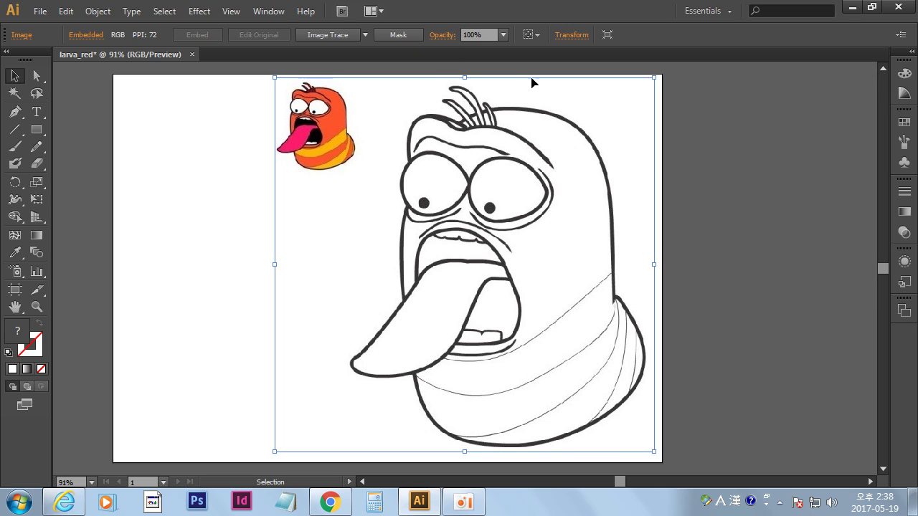
pyautogui.click(278, 17)
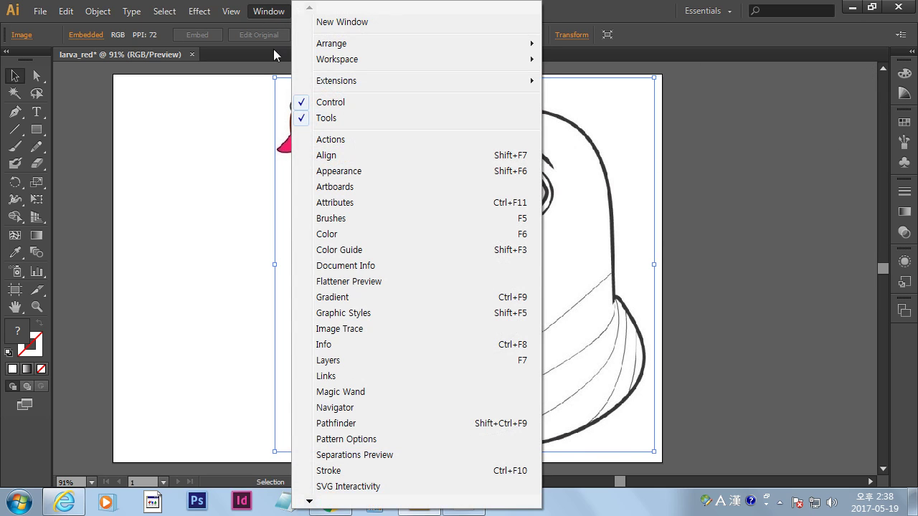
pyautogui.click(396, 360)
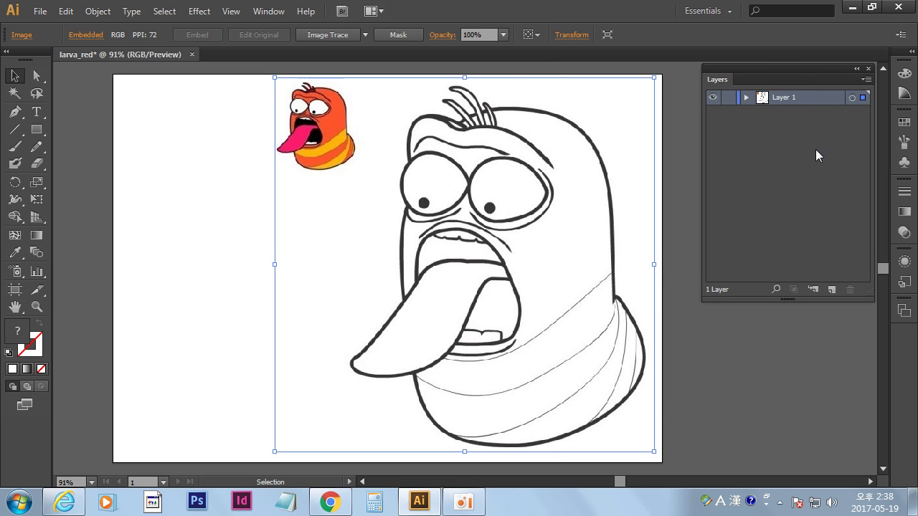
pyautogui.moveTo(775, 301); pyautogui.dragTo(788, 467)
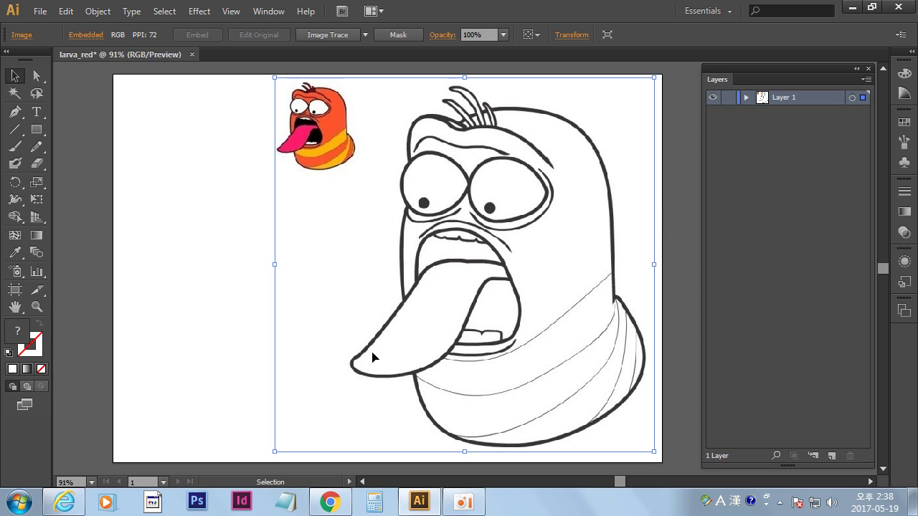
pyautogui.click(673, 204)
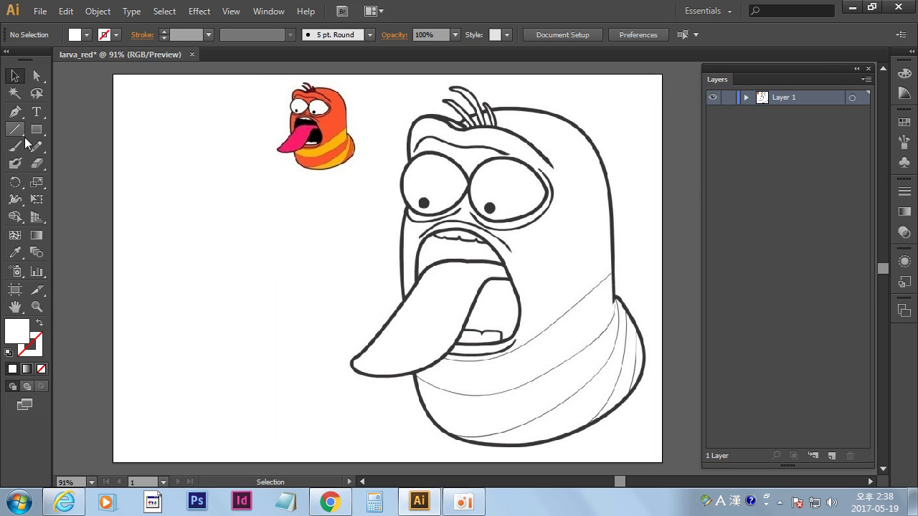
pyautogui.click(37, 113)
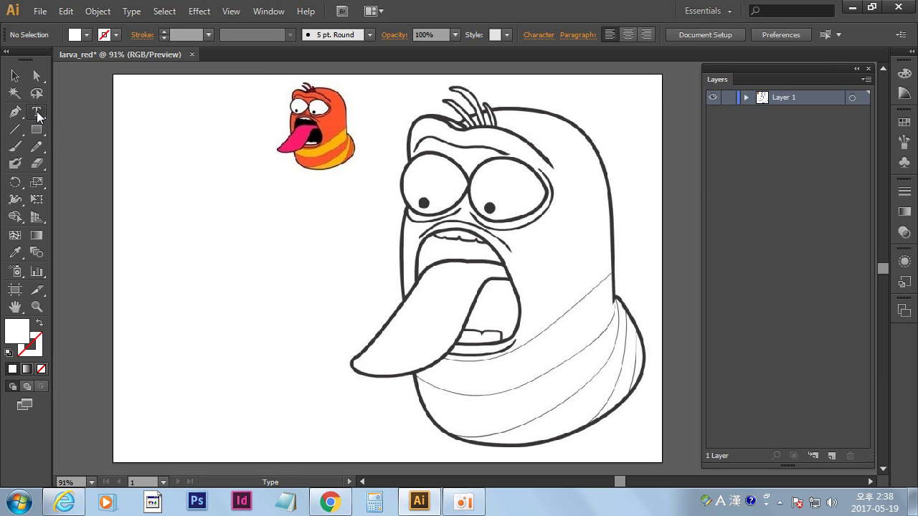
# Type the 48 pt notice '이 영상은 상업용도가 아닌 수업용으로 제작되었습니다.' at the upper left.
pyautogui.click(129, 179)
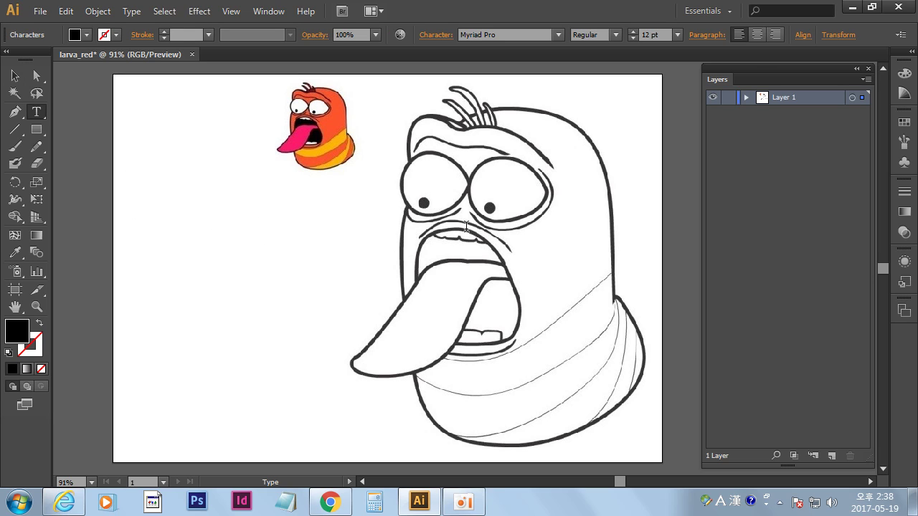
pyautogui.write('이')
pyautogui.click(679, 35)
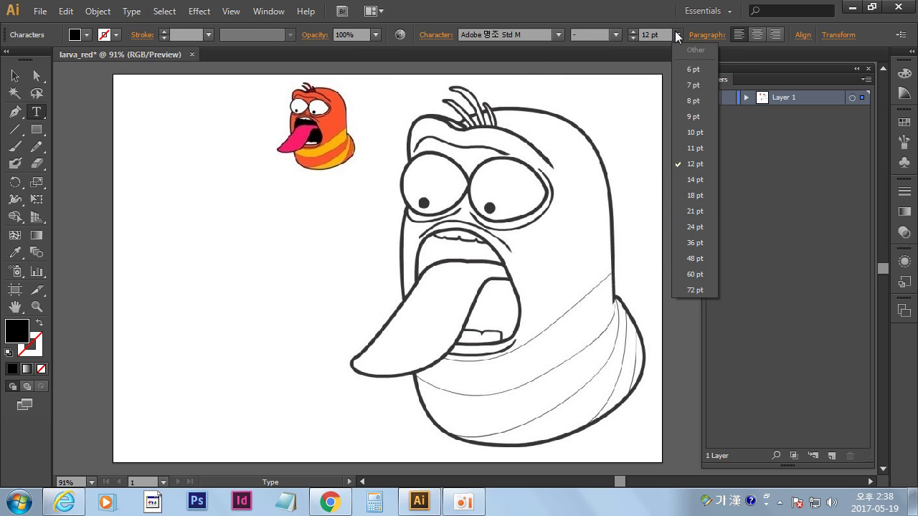
pyautogui.click(695, 258)
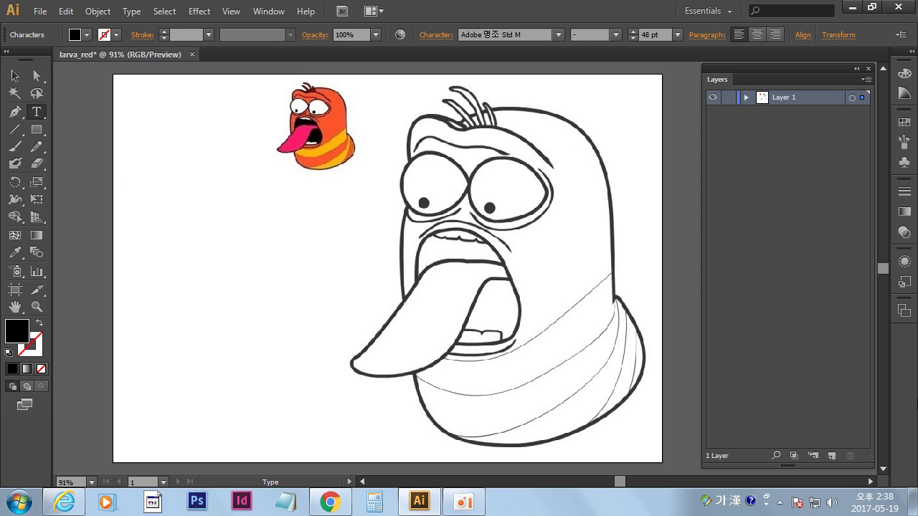
pyautogui.write('이')
pyautogui.write(' 영상은 상비')
pyautogui.press('BackSpace')
pyautogui.press('BackSpace')
pyautogui.press('BackSpace')
pyautogui.write('상업용도가 아닌 ')
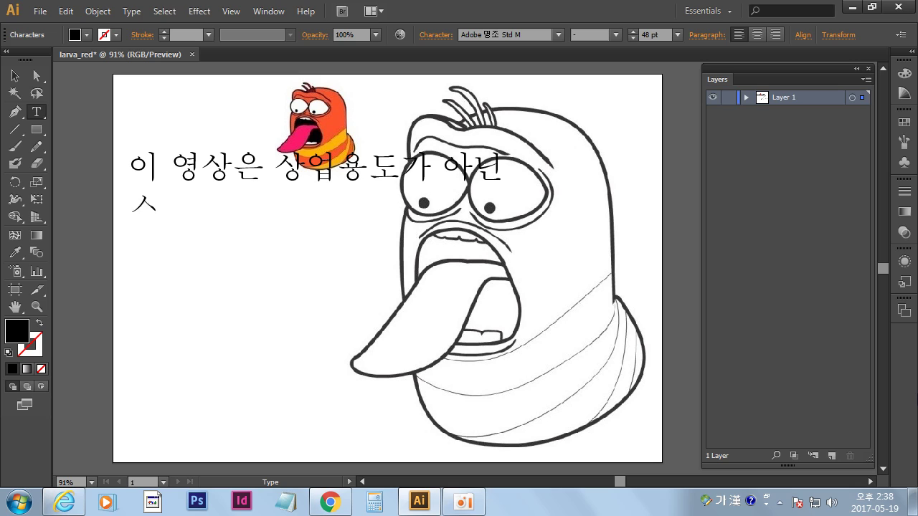
pyautogui.write('수업용으로 제작되었습니다.')
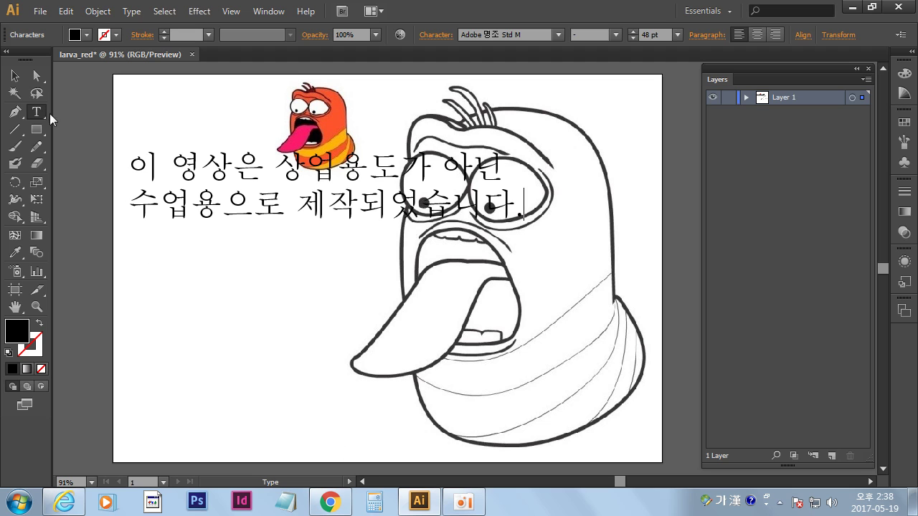
pyautogui.click(19, 77)
# Move the notice to the artboard's lower left and join its two lines into one.
pyautogui.moveTo(275, 203); pyautogui.dragTo(357, 425)
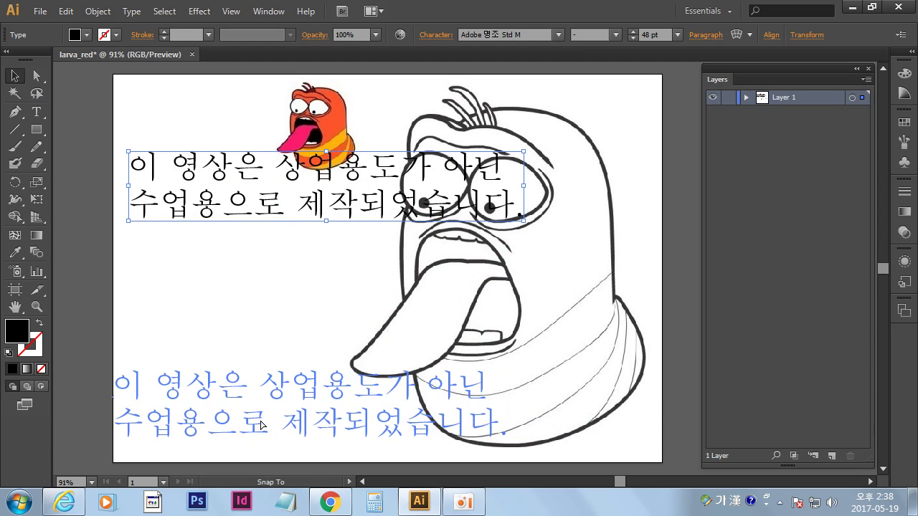
pyautogui.moveTo(357, 426); pyautogui.dragTo(259, 422)
pyautogui.press('t')
pyautogui.press('BackSpace')
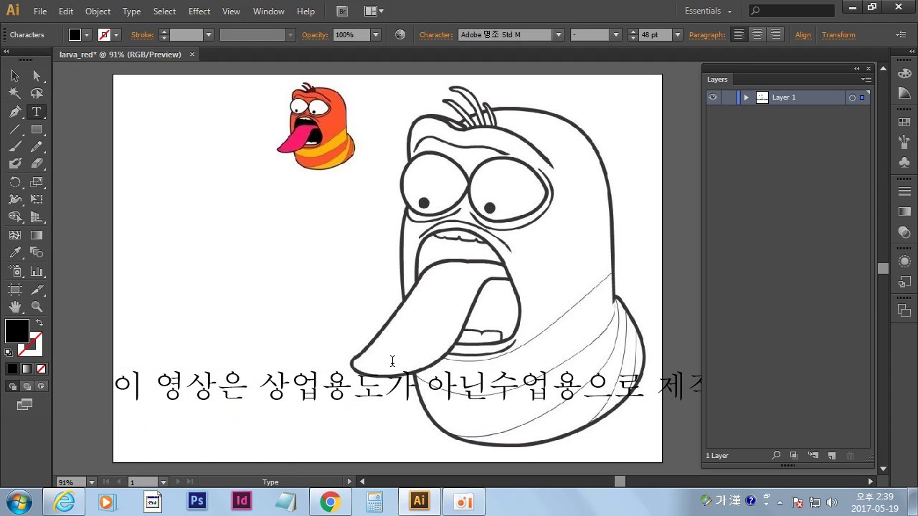
pyautogui.click(16, 82)
# Scale the notice down to about 34 pt along the artboard's bottom edge.
pyautogui.moveTo(645, 398); pyautogui.dragTo(642, 389)
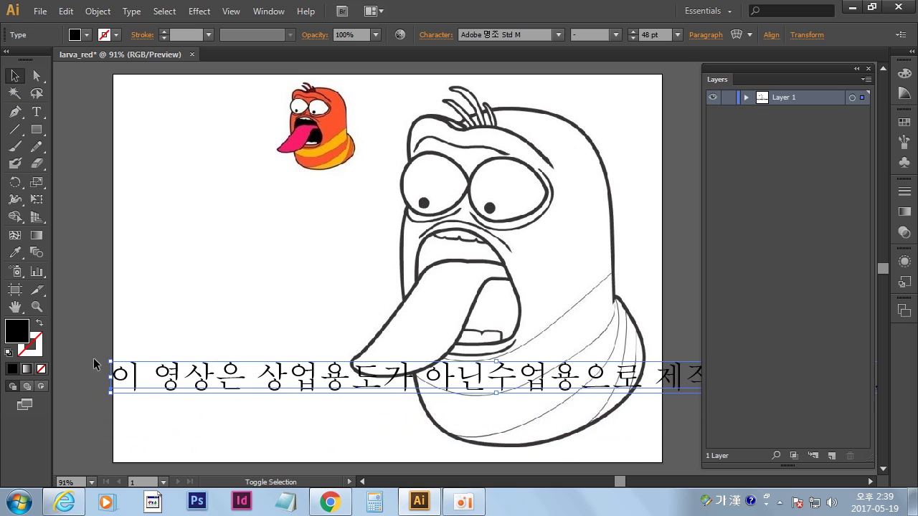
pyautogui.moveTo(111, 361); pyautogui.dragTo(316, 371)
pyautogui.moveTo(640, 385); pyautogui.dragTo(421, 450)
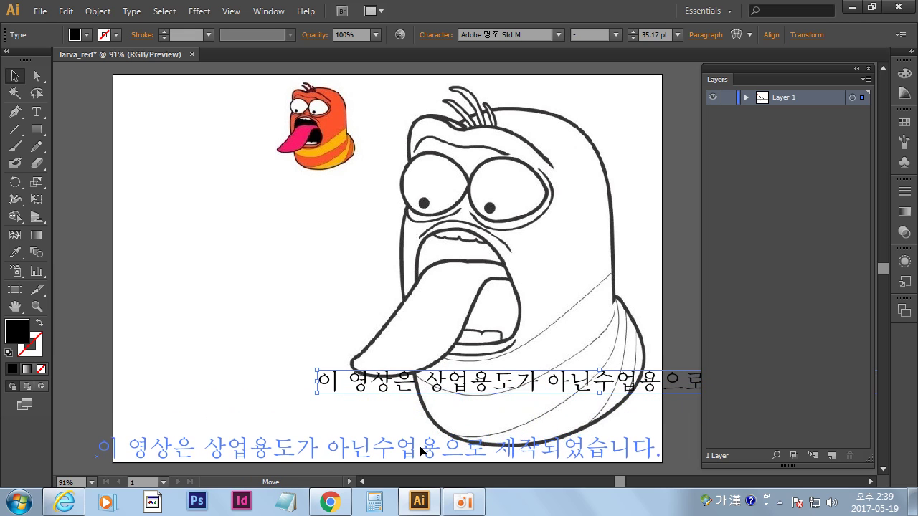
pyautogui.moveTo(421, 451); pyautogui.dragTo(419, 451)
pyautogui.moveTo(95, 435); pyautogui.dragTo(118, 428)
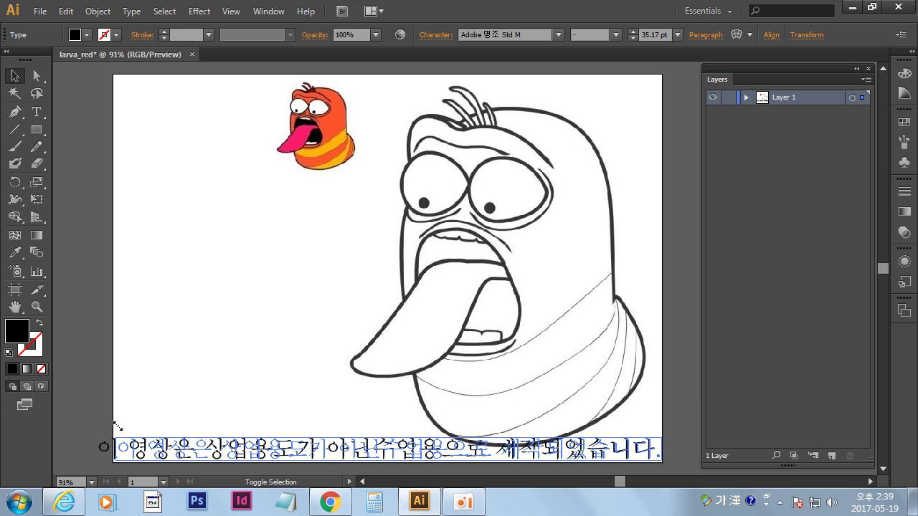
pyautogui.moveTo(118, 426); pyautogui.dragTo(119, 428)
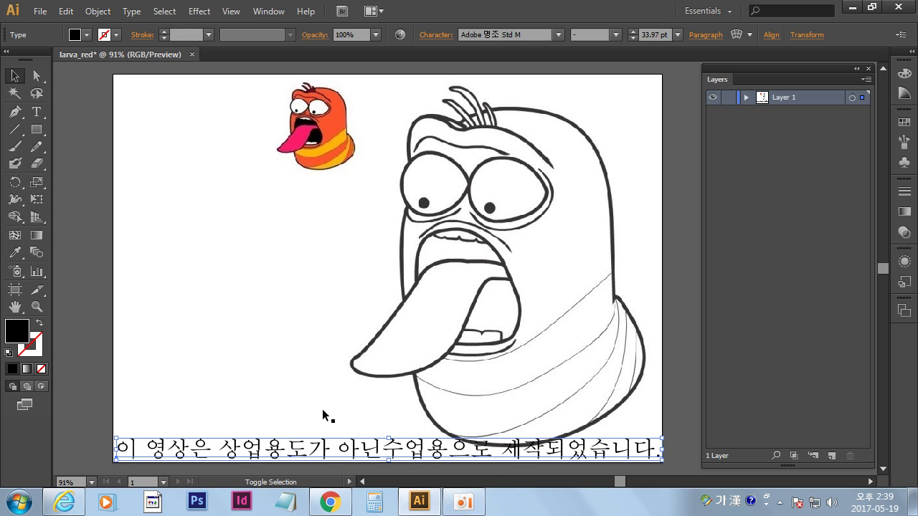
# Nudge the notice down and shrink the larva image from its lower-left corner.
pyautogui.press('Down')
pyautogui.press('Down')
pyautogui.press('Down')
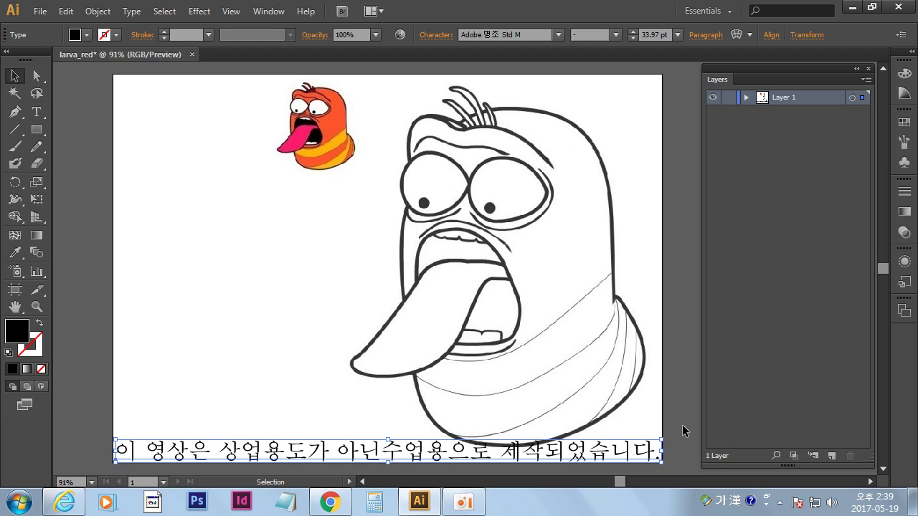
pyautogui.click(690, 337)
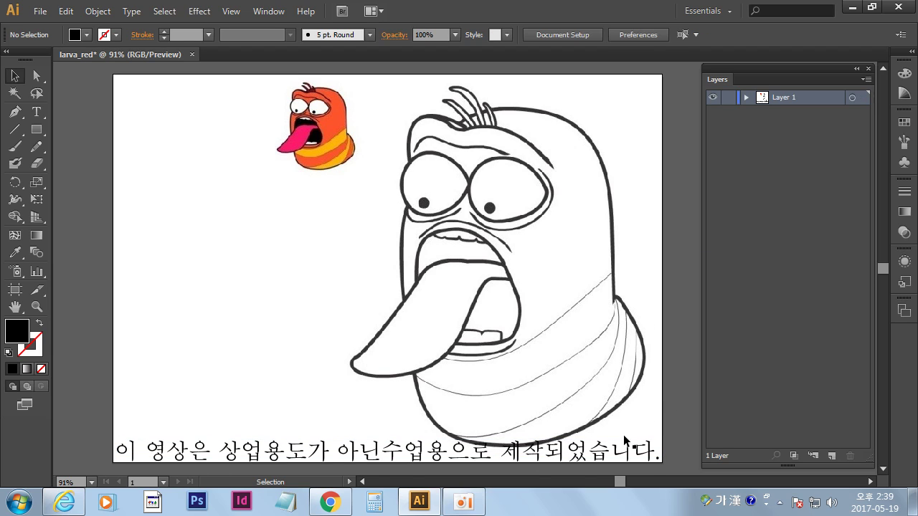
pyautogui.click(628, 453)
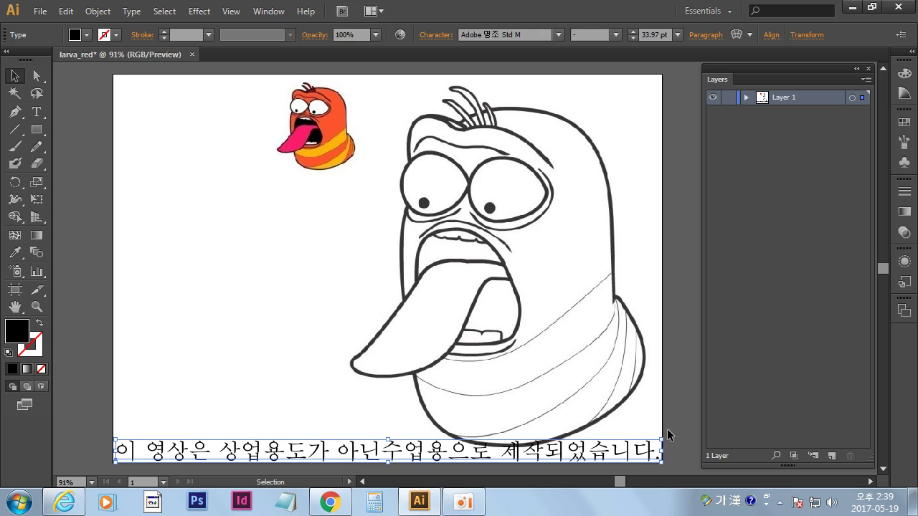
pyautogui.click(683, 307)
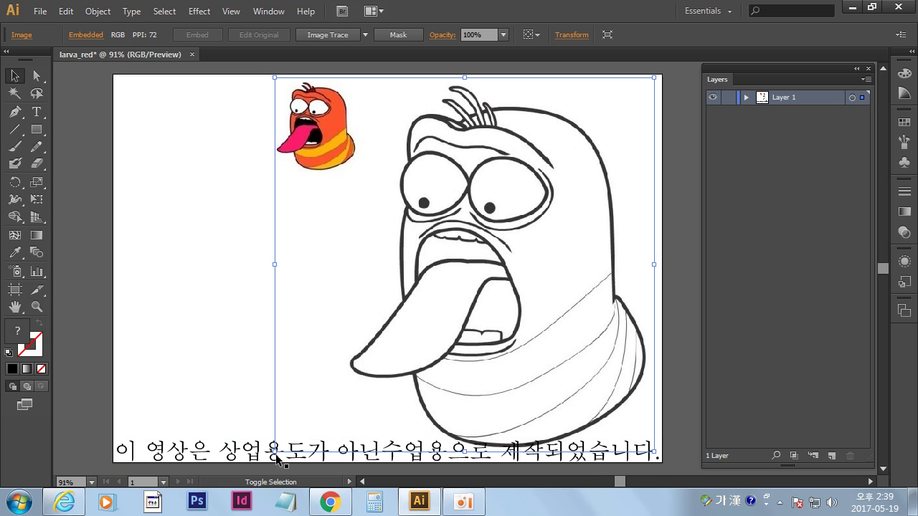
pyautogui.moveTo(275, 450); pyautogui.dragTo(291, 440)
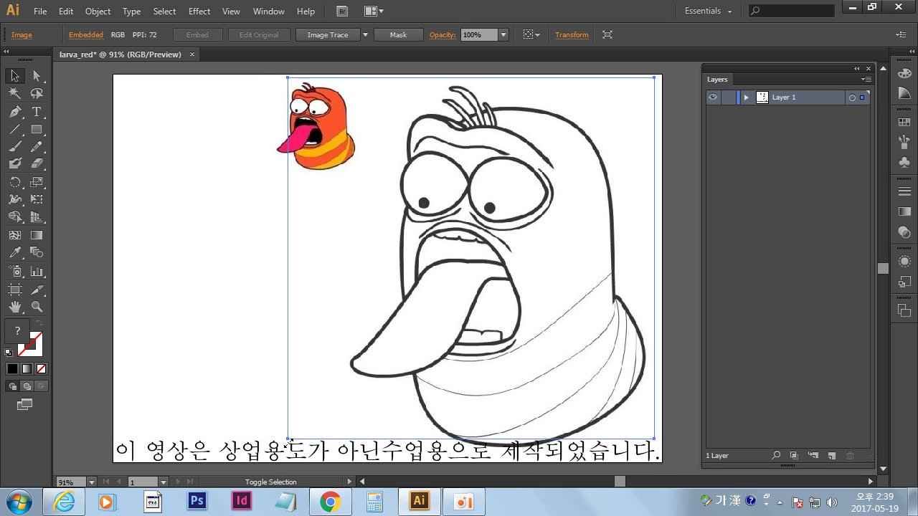
pyautogui.click(691, 408)
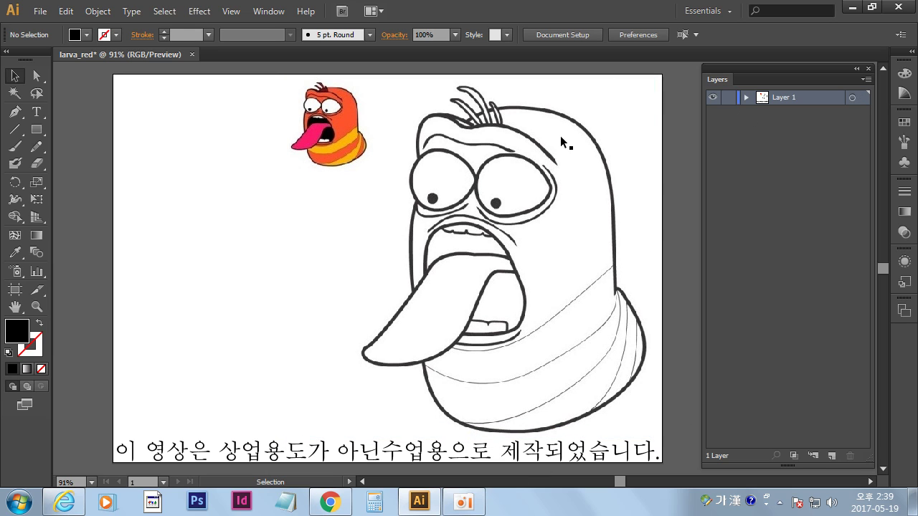
# Rename Layer 1 to 'larva img'.
pyautogui.doubleClick(785, 99)
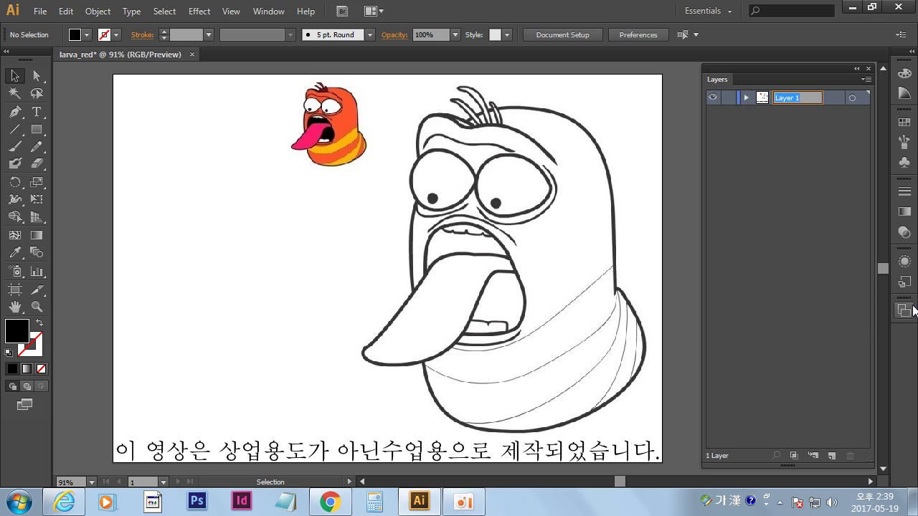
pyautogui.write('larvq')
pyautogui.press('BackSpace')
pyautogui.write('a img')
pyautogui.press('Return')
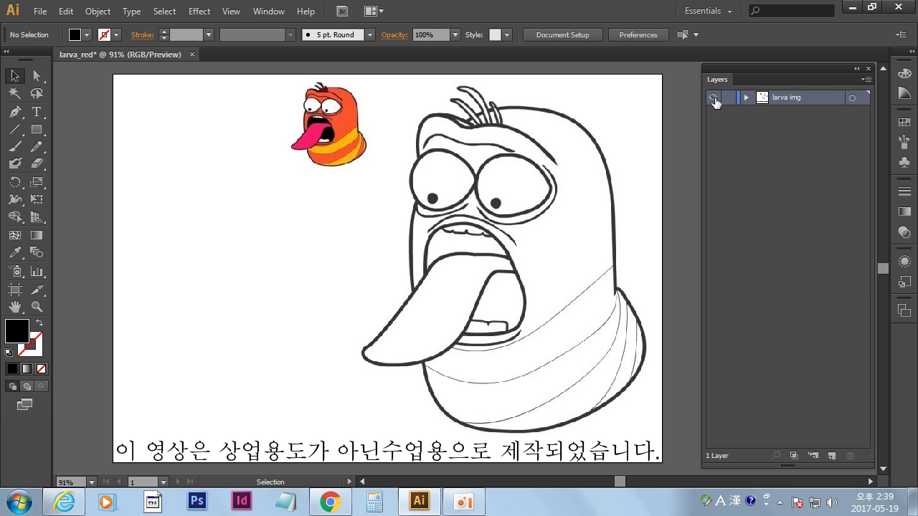
# Lock the larva img layer in the Layers panel.
pyautogui.click(813, 153)
pyautogui.click(793, 98)
pyautogui.click(781, 241)
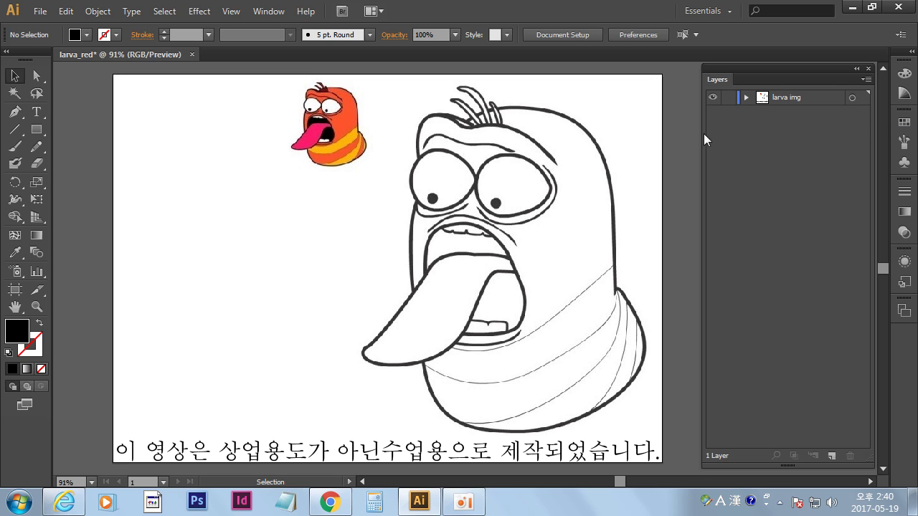
pyautogui.click(613, 153)
pyautogui.click(680, 211)
pyautogui.click(728, 98)
# Add a new layer named pen_tool above the larva img layer.
pyautogui.click(831, 455)
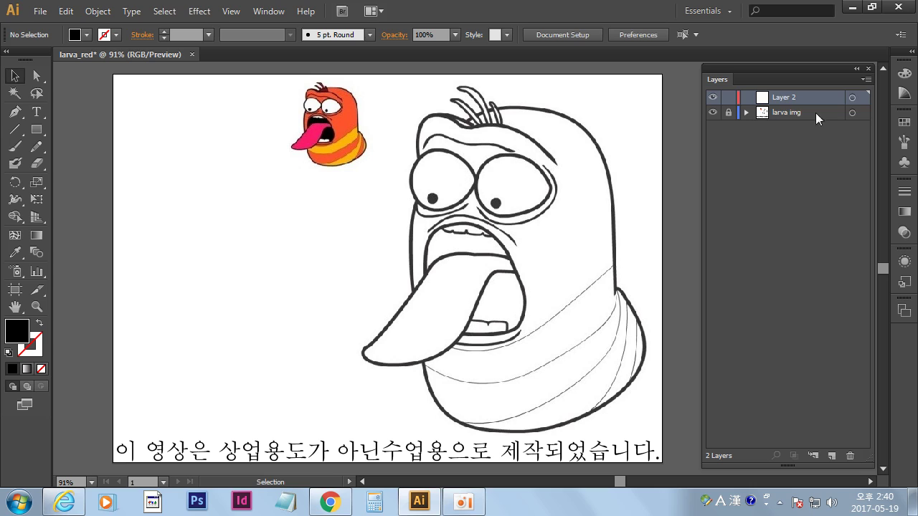
pyautogui.doubleClick(782, 98)
pyautogui.write('pen_tool')
pyautogui.press('Return')
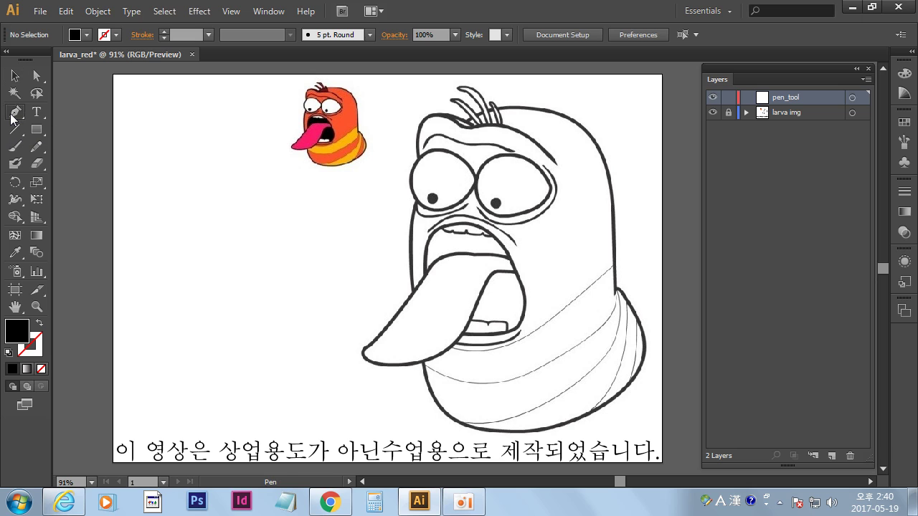
pyautogui.press('z')
pyautogui.click(478, 133)
# Zoom in and trace the hair and upper-left head outline with a no-fill, black-stroke Pen curve.
pyautogui.click(448, 283)
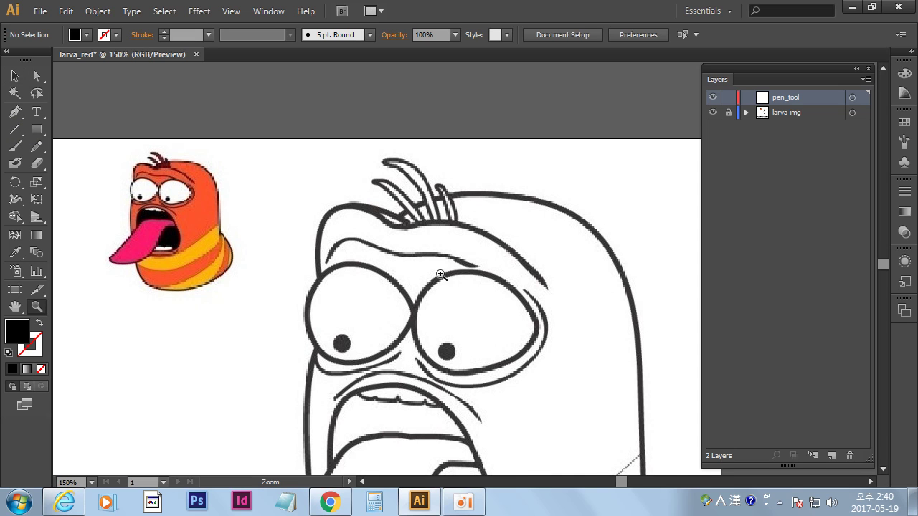
pyautogui.scroll(-1, 430, 261)
pyautogui.press('p')
pyautogui.click(417, 181)
pyautogui.moveTo(343, 167); pyautogui.dragTo(314, 184)
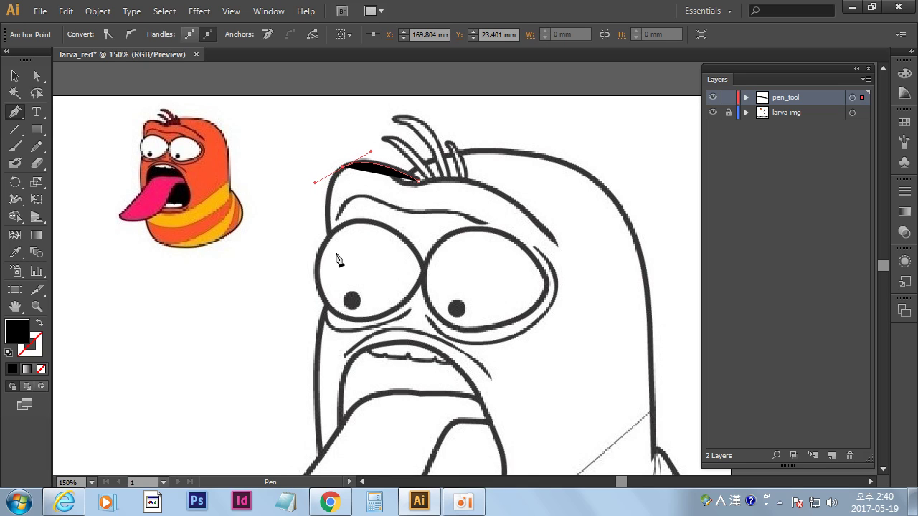
pyautogui.click(333, 250)
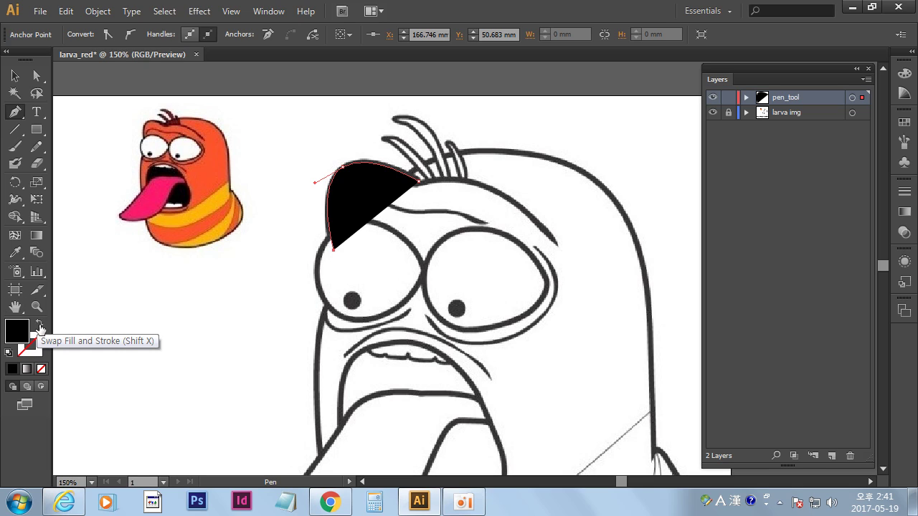
pyautogui.click(38, 328)
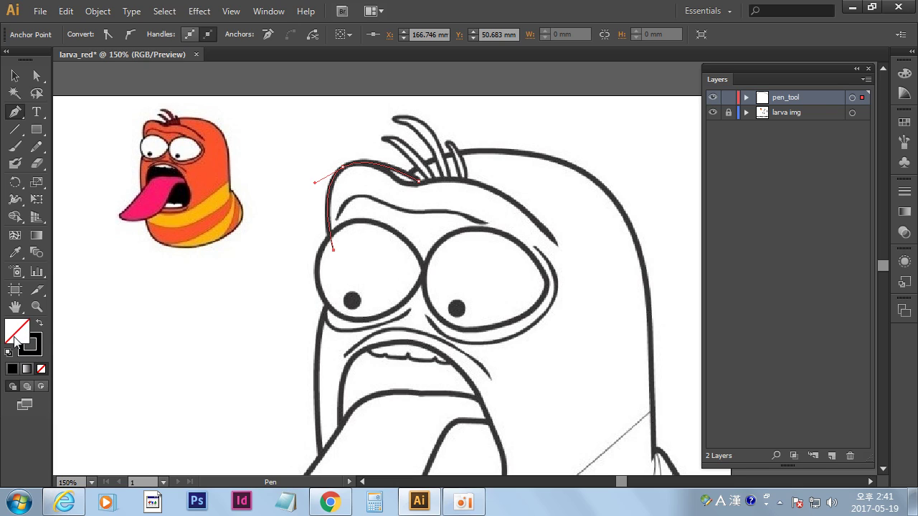
pyautogui.click(26, 347)
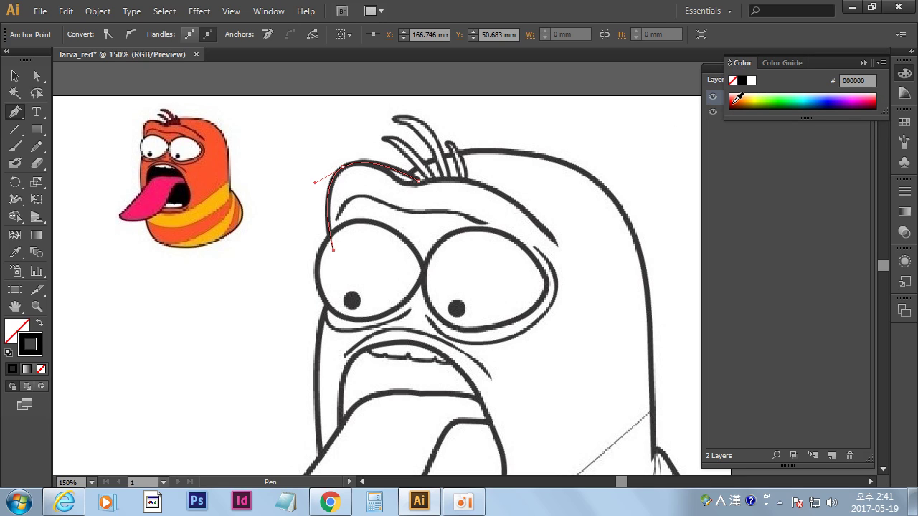
# Recolour the head-outline stroke to bright red FF1E00, then add a zigzag anchor below its end.
pyautogui.click(735, 100)
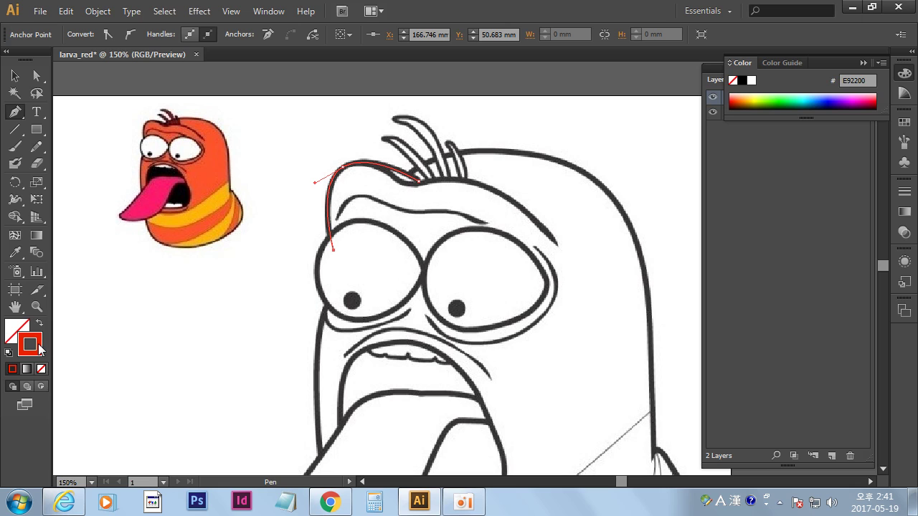
pyautogui.doubleClick(40, 347)
pyautogui.moveTo(321, 187); pyautogui.dragTo(341, 160)
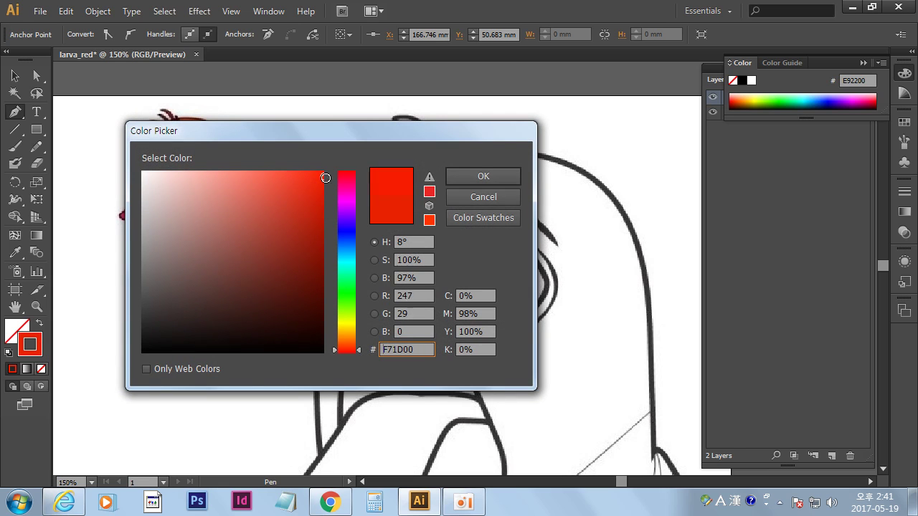
pyautogui.click(491, 175)
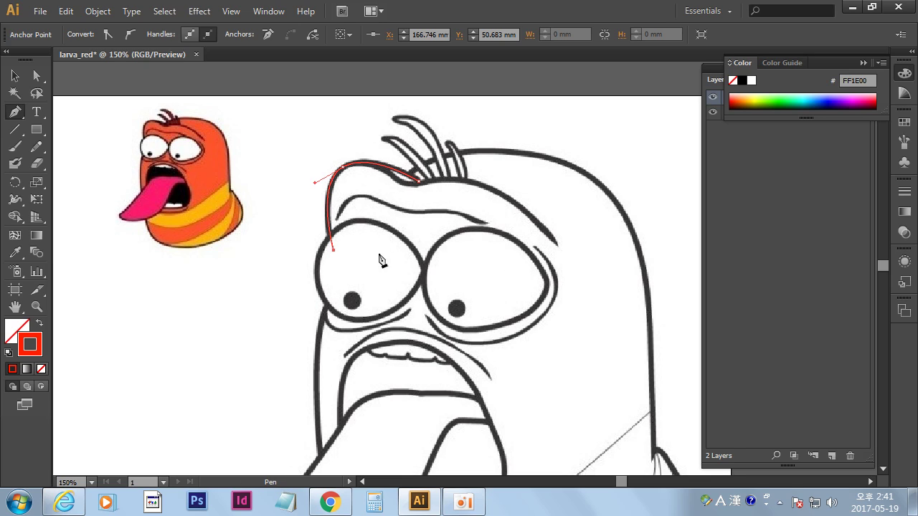
pyautogui.click(343, 257)
# Extend the red path in a zigzag down past the left eye.
pyautogui.click(344, 267)
pyautogui.click(326, 274)
pyautogui.click(342, 278)
pyautogui.click(324, 287)
pyautogui.click(332, 298)
pyautogui.scroll(-5, 385, 310)
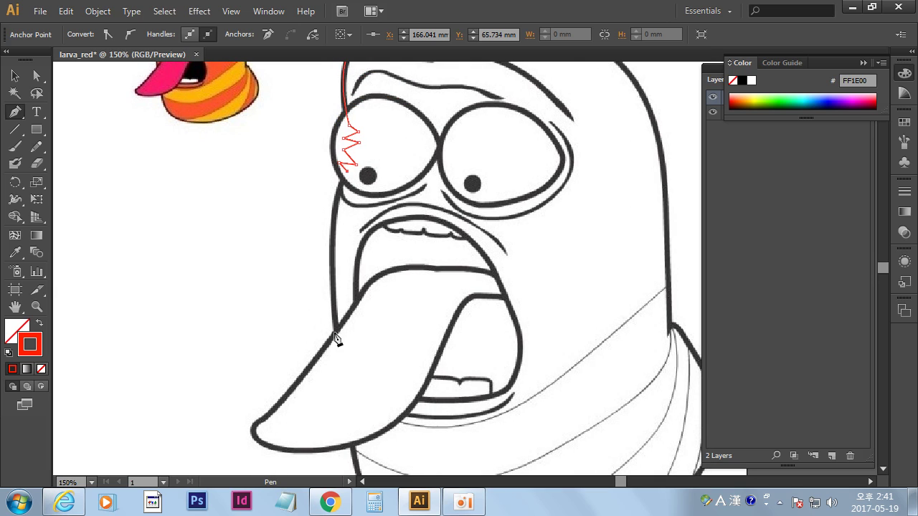
pyautogui.scroll(-2, 401, 263)
pyautogui.scroll(-1, 385, 242)
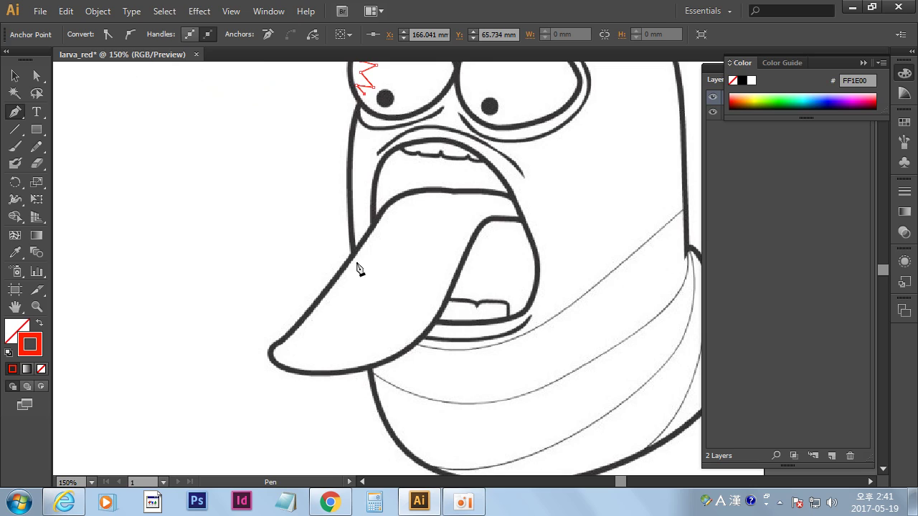
# Continue the red path as a zigzag across the tongue to its bottom.
pyautogui.moveTo(354, 260); pyautogui.dragTo(374, 406)
pyautogui.click(355, 261)
pyautogui.click(375, 269)
pyautogui.moveTo(349, 289); pyautogui.dragTo(372, 288)
pyautogui.click(373, 294)
pyautogui.click(349, 309)
pyautogui.click(348, 326)
pyautogui.click(378, 330)
pyautogui.click(354, 345)
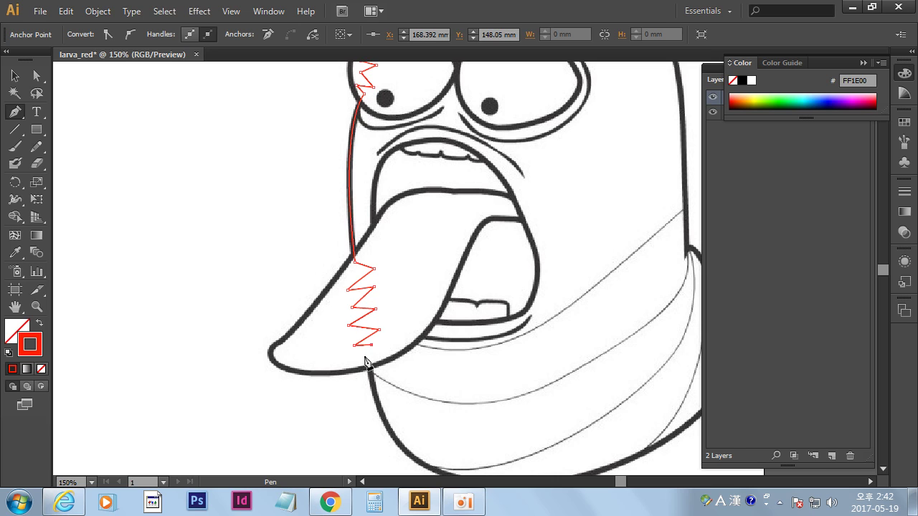
# Curve the path down the body's left side, around the bottom and up the right edge.
pyautogui.moveTo(446, 385); pyautogui.dragTo(395, 239)
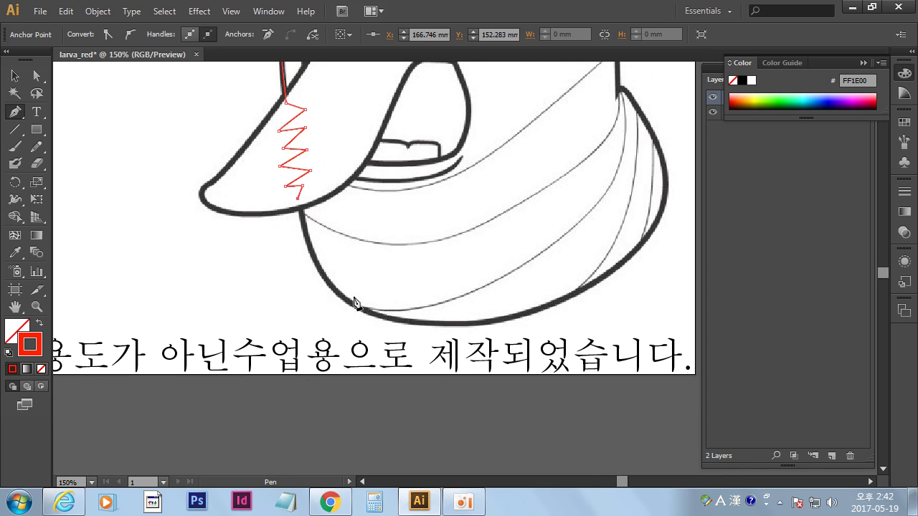
pyautogui.moveTo(343, 297); pyautogui.dragTo(381, 327)
pyautogui.moveTo(508, 318); pyautogui.dragTo(557, 308)
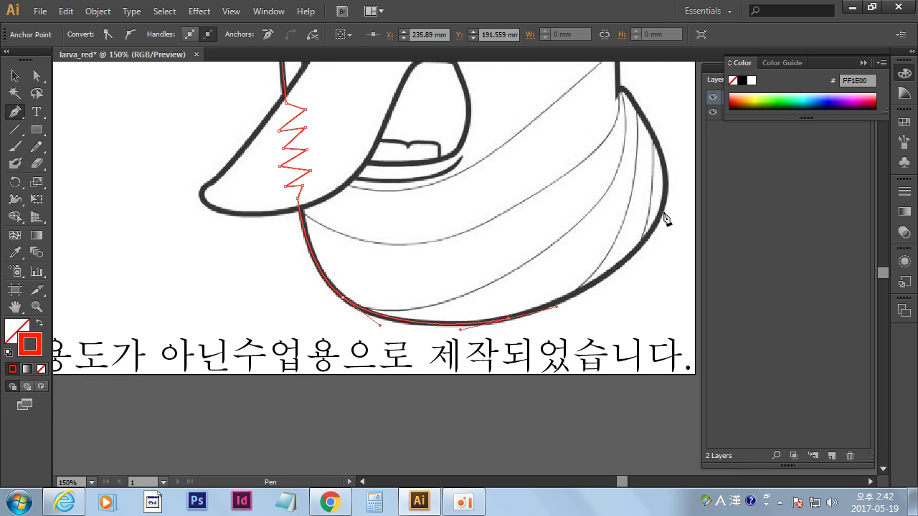
pyautogui.moveTo(661, 213); pyautogui.dragTo(674, 161)
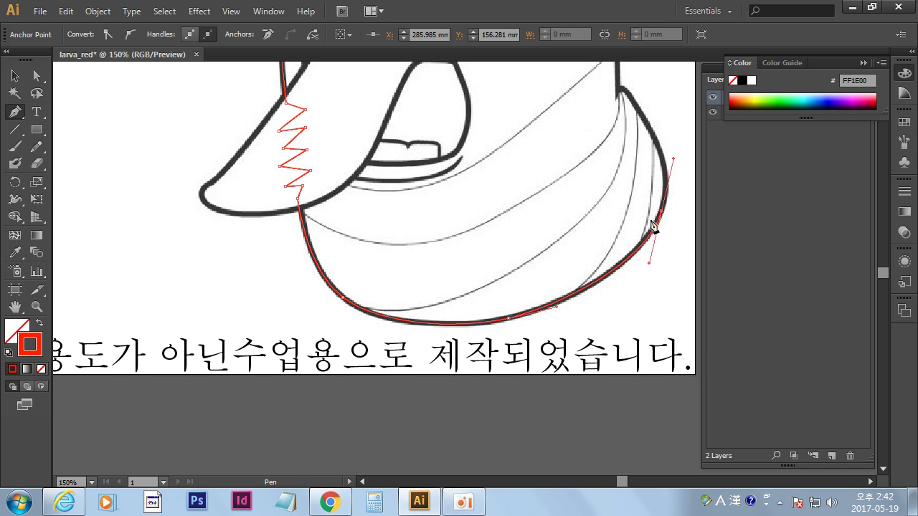
pyautogui.moveTo(615, 175); pyautogui.dragTo(511, 293)
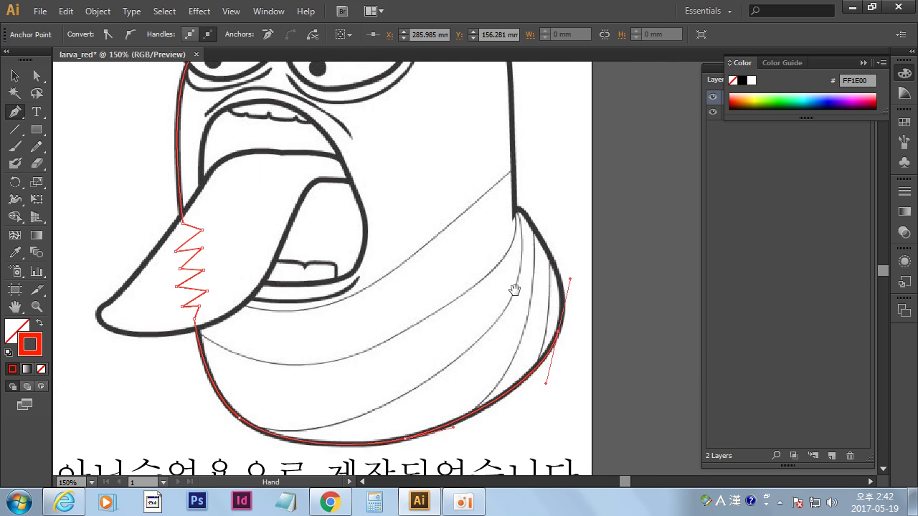
# Continue the red path up the head's right outline and over the top.
pyautogui.click(526, 214)
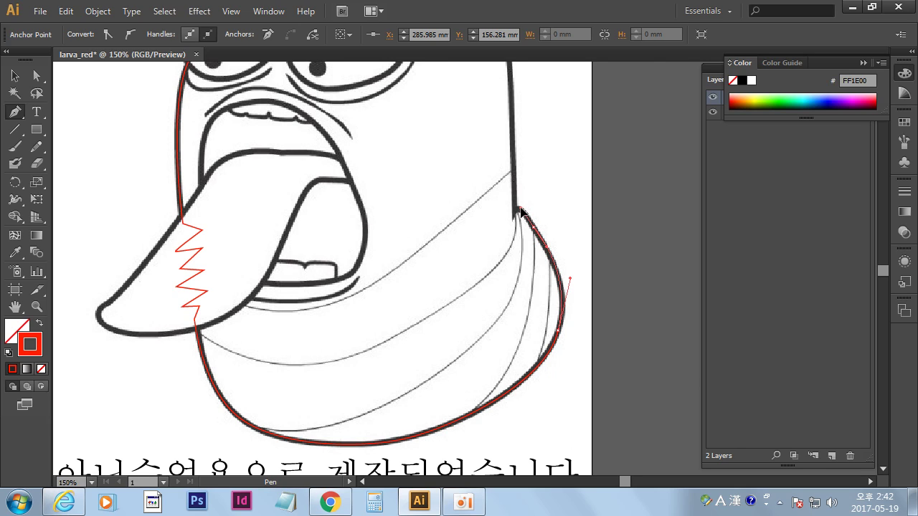
pyautogui.keyDown('ctrl'); pyautogui.click(516, 223); pyautogui.keyUp('ctrl')
pyautogui.click(510, 228)
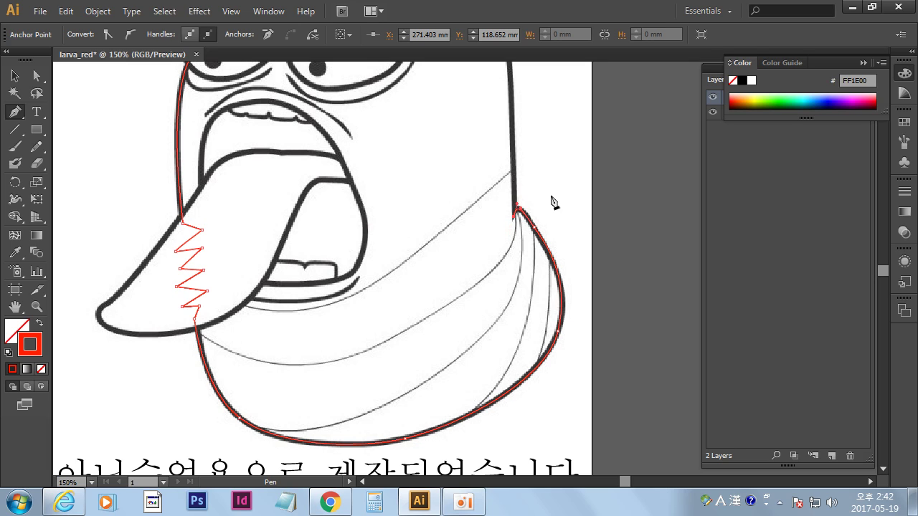
pyautogui.scroll(3, 530, 165)
pyautogui.moveTo(496, 174); pyautogui.dragTo(493, 137)
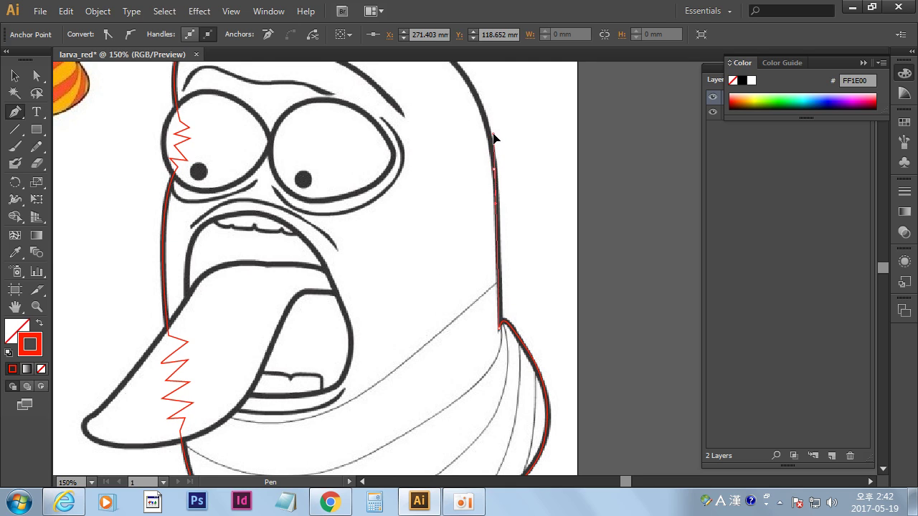
pyautogui.moveTo(516, 141); pyautogui.dragTo(563, 230)
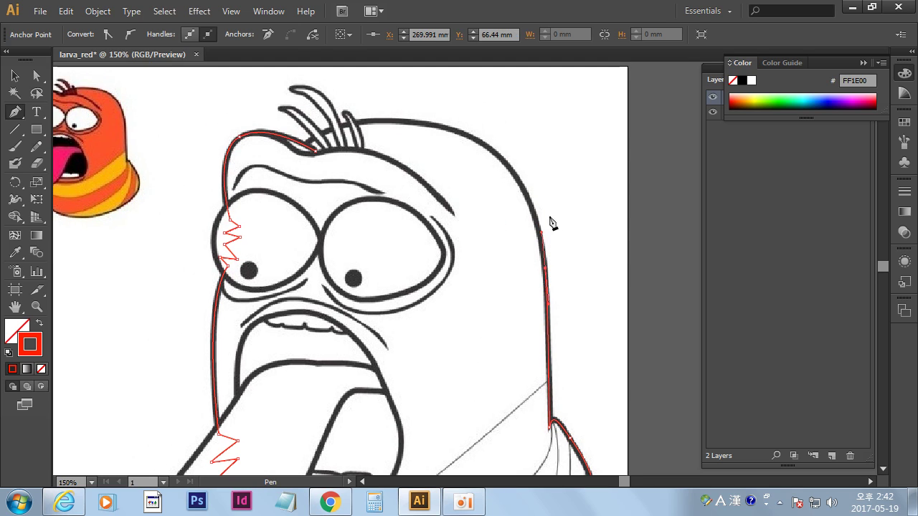
pyautogui.moveTo(469, 135); pyautogui.dragTo(406, 102)
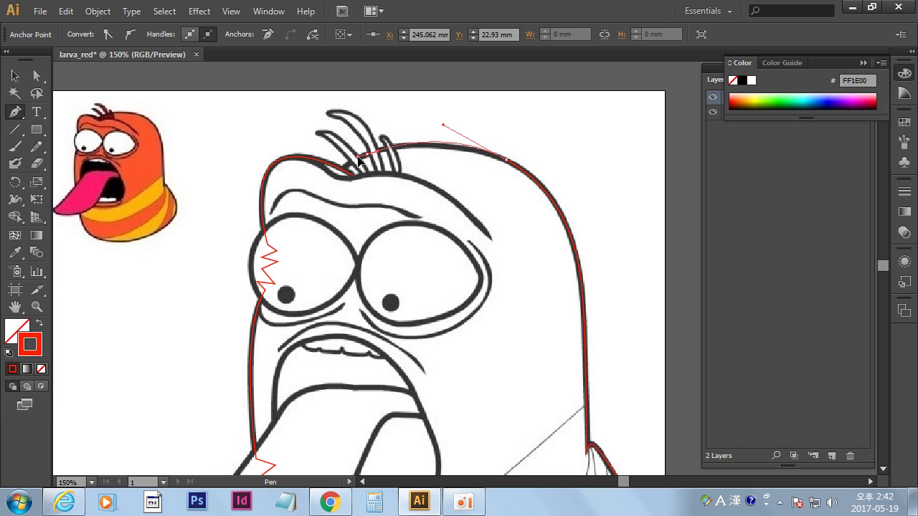
# Close the path at its starting anchor, fitting the final curve to the head outline, and deselect.
pyautogui.click(341, 174)
pyautogui.moveTo(330, 182); pyautogui.dragTo(337, 190)
pyautogui.moveTo(341, 189); pyautogui.dragTo(334, 183)
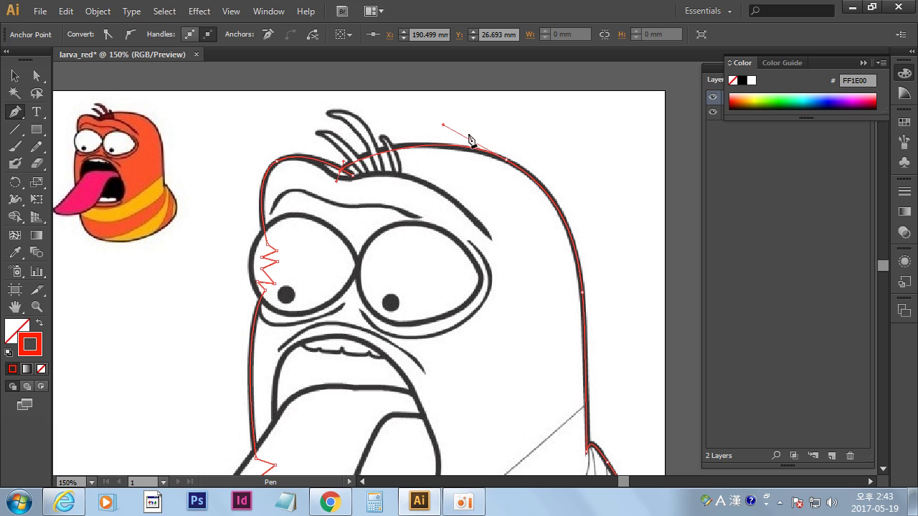
pyautogui.moveTo(386, 271)
pyautogui.mouseDown()
pyautogui.moveTo(454, 266)
pyautogui.moveTo(426, 268)
pyautogui.moveTo(425, 231)
pyautogui.moveTo(440, 135)
pyautogui.moveTo(463, 116)
pyautogui.moveTo(420, 266)
pyautogui.mouseUp()
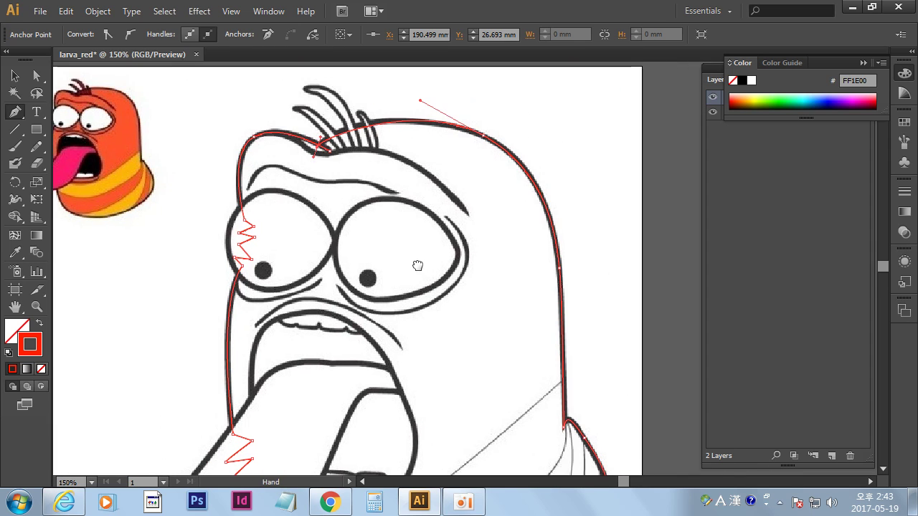
pyautogui.keyDown('ctrl'); pyautogui.click(593, 241); pyautogui.keyUp('ctrl')
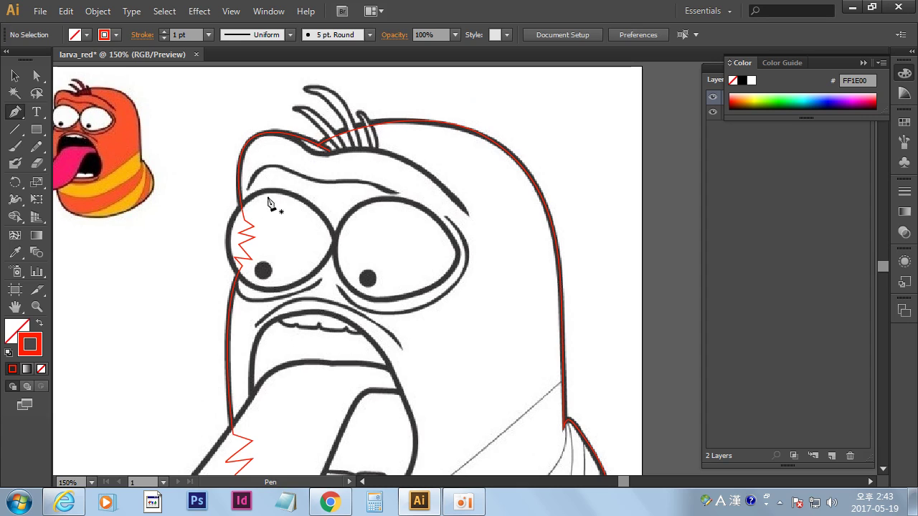
# Draw a red cut line down the right body from the shoulder, with zigzags at both ends.
pyautogui.moveTo(497, 377)
pyautogui.mouseDown()
pyautogui.moveTo(553, 246)
pyautogui.moveTo(570, 291)
pyautogui.moveTo(501, 215)
pyautogui.moveTo(488, 170)
pyautogui.mouseUp()
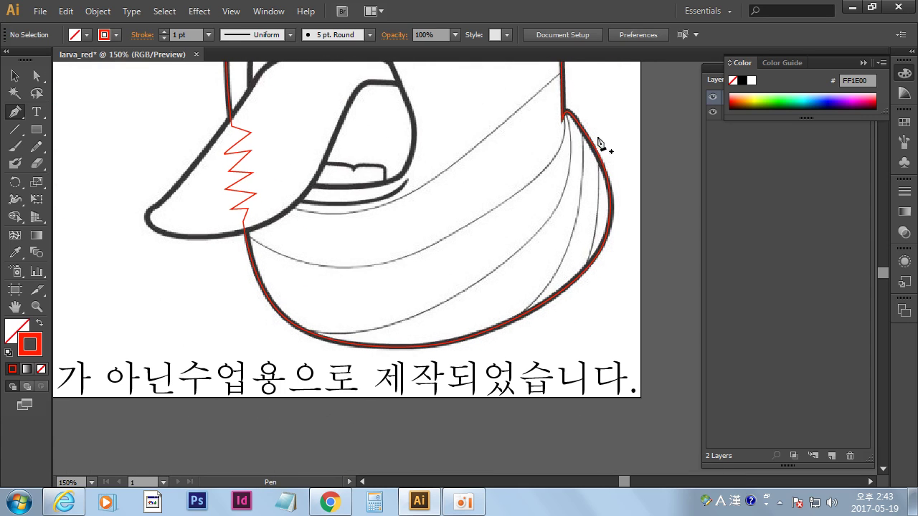
pyautogui.click(596, 135)
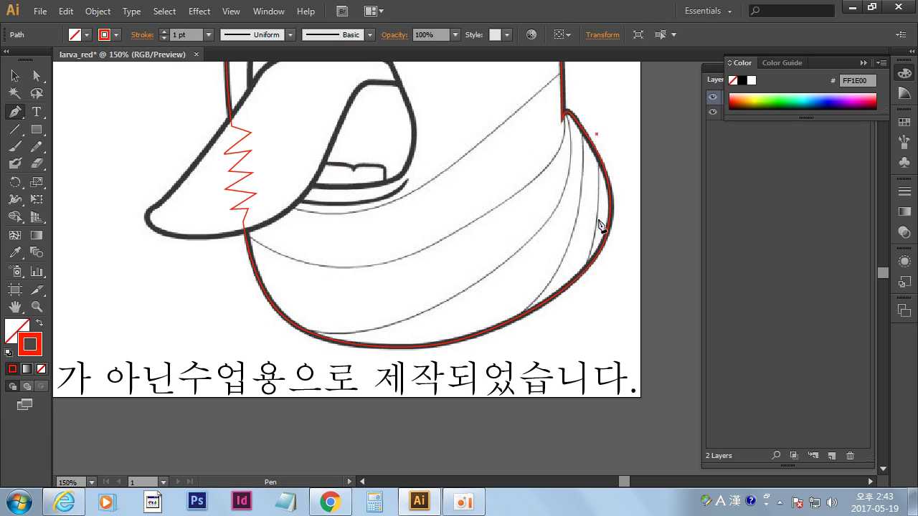
pyautogui.moveTo(595, 218); pyautogui.dragTo(592, 251)
pyautogui.moveTo(569, 307); pyautogui.dragTo(554, 326)
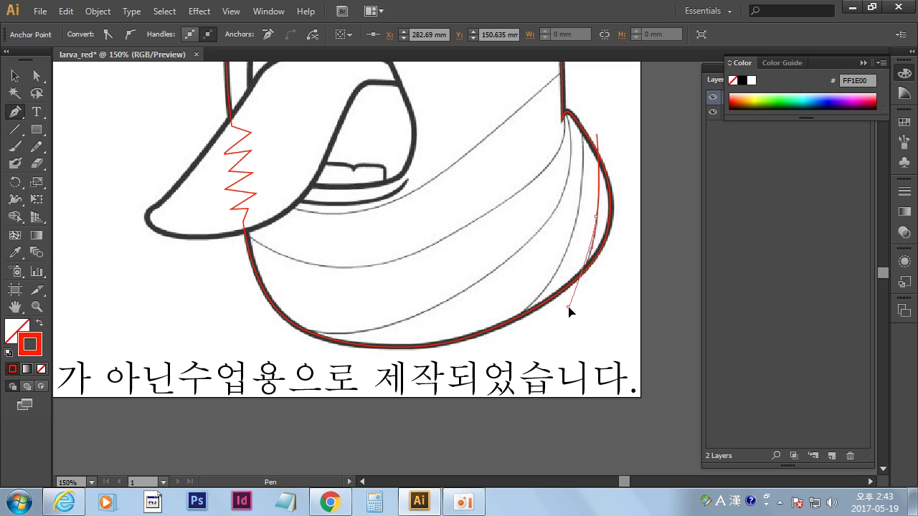
pyautogui.click(569, 307)
pyautogui.click(561, 322)
pyautogui.click(571, 343)
pyautogui.keyDown('ctrl'); pyautogui.click(610, 297); pyautogui.keyUp('ctrl')
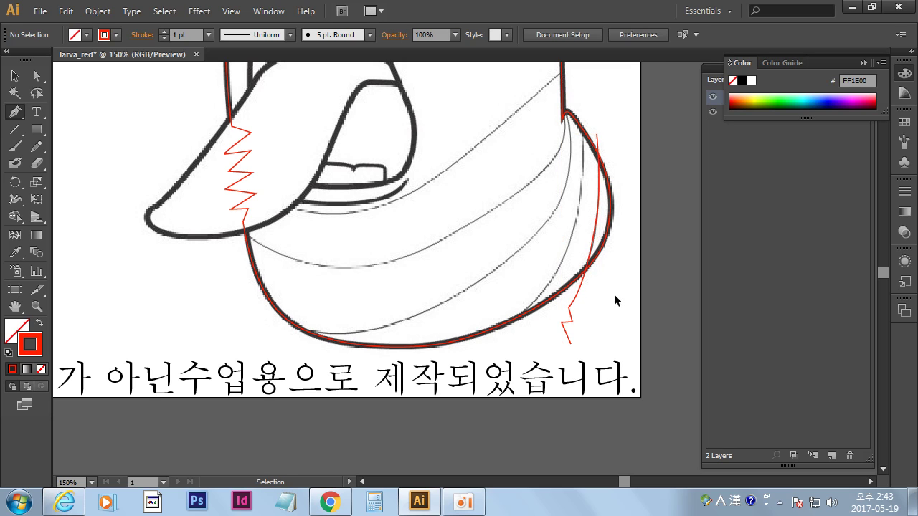
pyautogui.click(597, 134)
pyautogui.click(597, 113)
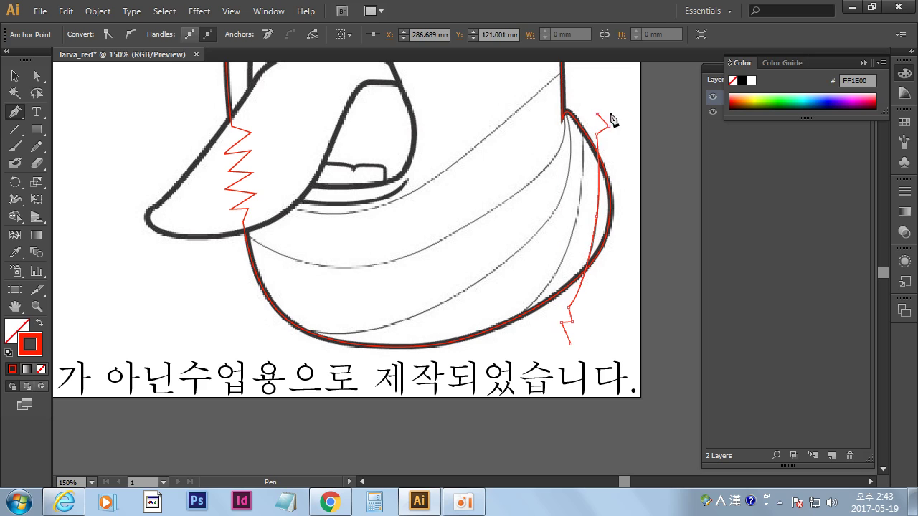
pyautogui.keyDown('ctrl'); pyautogui.click(617, 118); pyautogui.keyUp('ctrl')
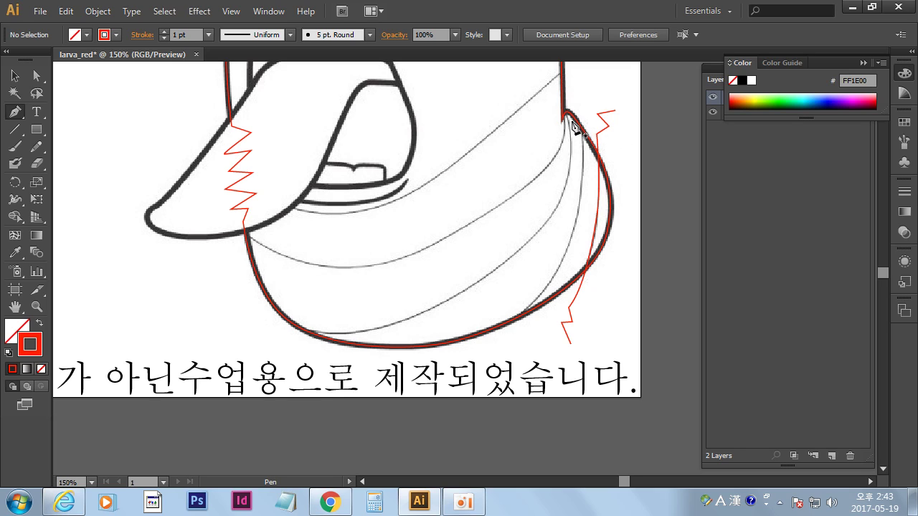
# Draw a second cut line beside the first, with zigzags at its bottom and top.
pyautogui.click(580, 114)
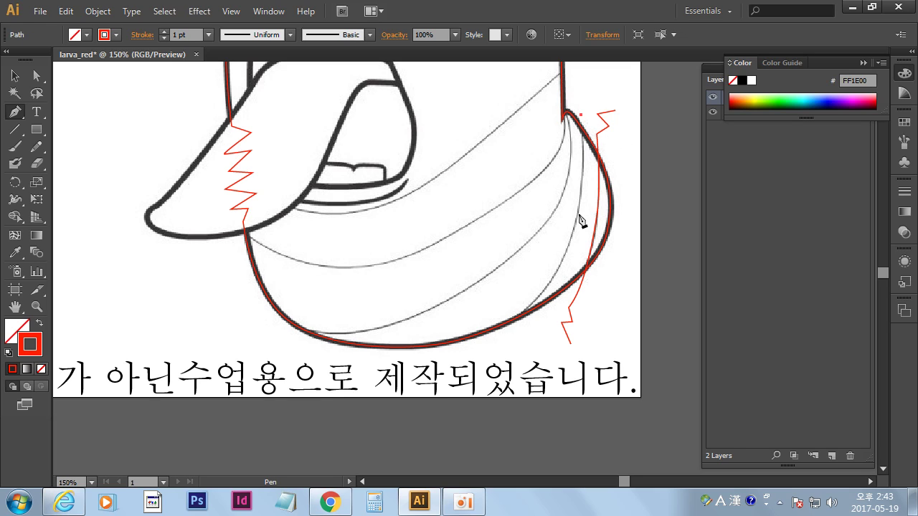
pyautogui.moveTo(574, 224); pyautogui.dragTo(562, 278)
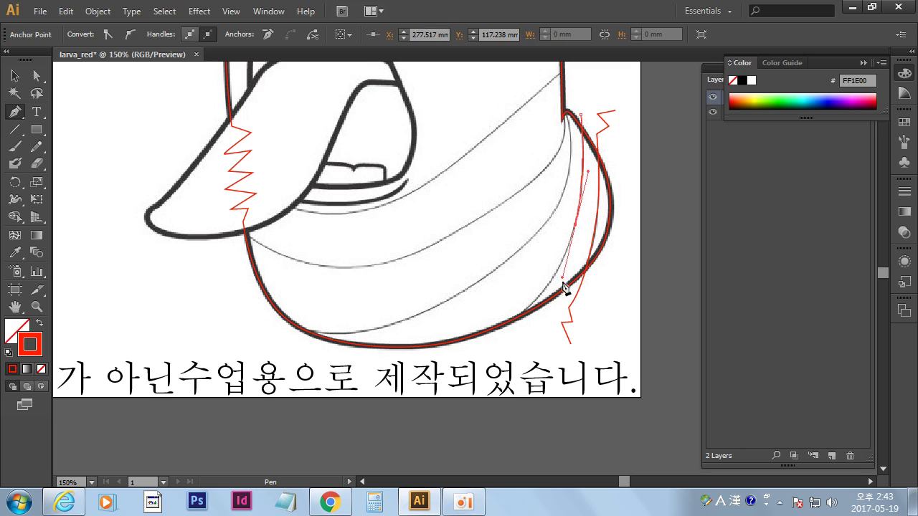
pyautogui.moveTo(504, 331); pyautogui.dragTo(480, 355)
pyautogui.keyDown('ctrl'); pyautogui.click(532, 269); pyautogui.keyUp('ctrl')
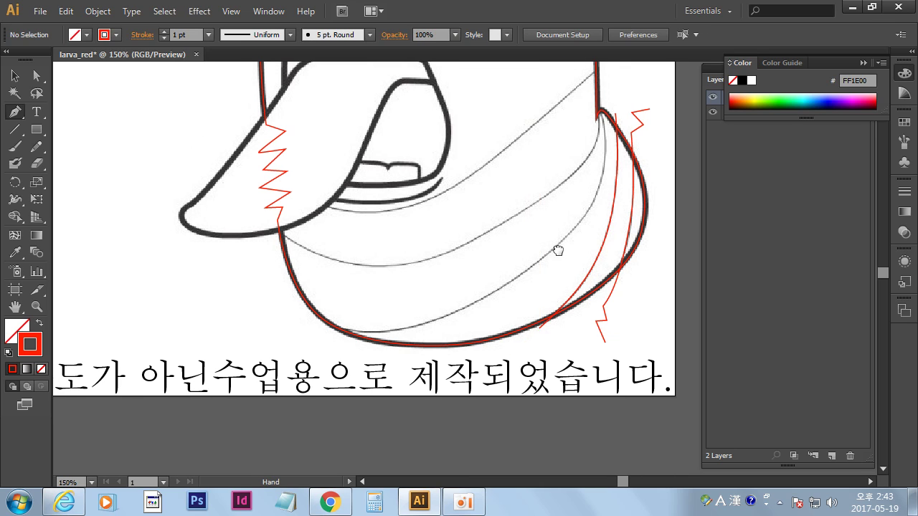
pyautogui.click(534, 324)
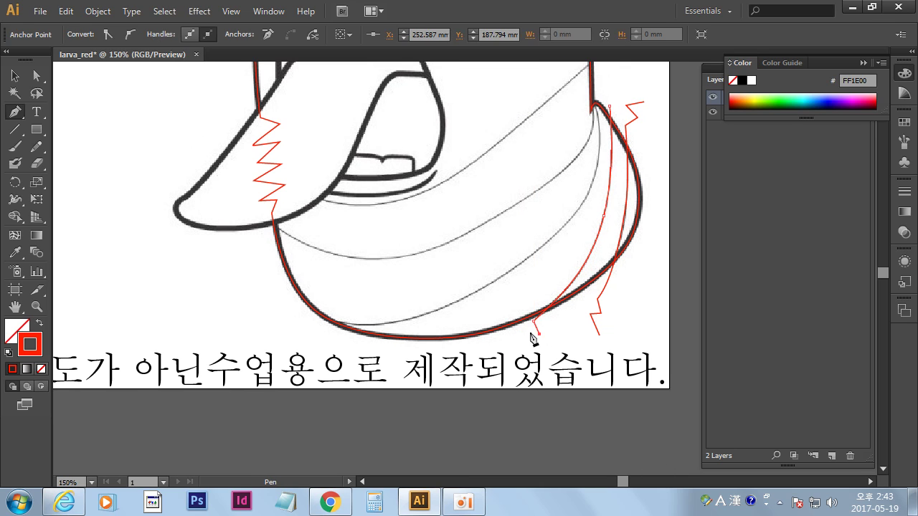
pyautogui.click(537, 342)
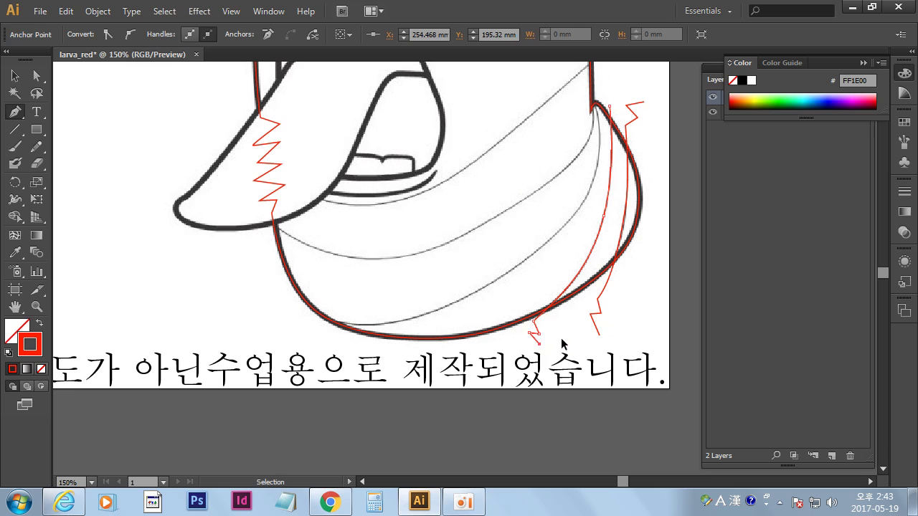
pyautogui.click(615, 96)
pyautogui.click(628, 87)
pyautogui.keyDown('ctrl'); pyautogui.click(662, 125); pyautogui.keyUp('ctrl')
# Zoom in on the right shoulder area.
pyautogui.moveTo(532, 160); pyautogui.dragTo(502, 210)
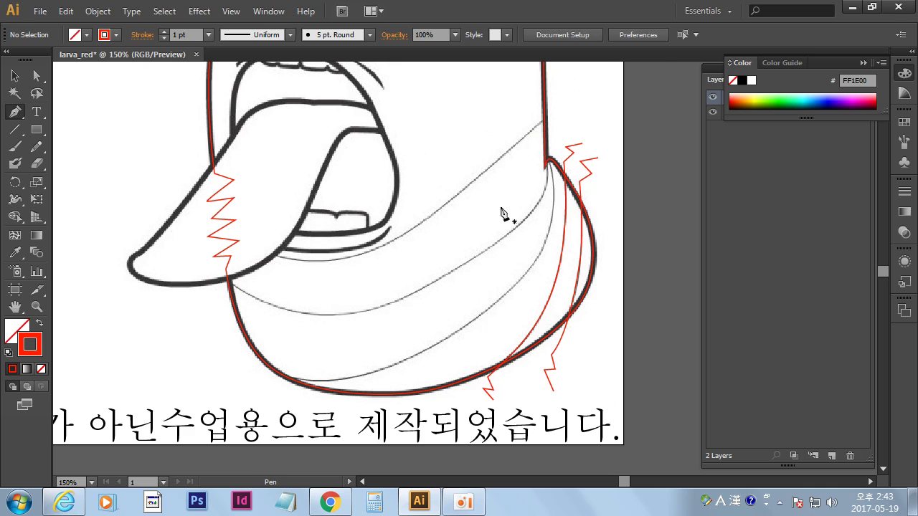
pyautogui.press('z')
pyautogui.click(491, 247)
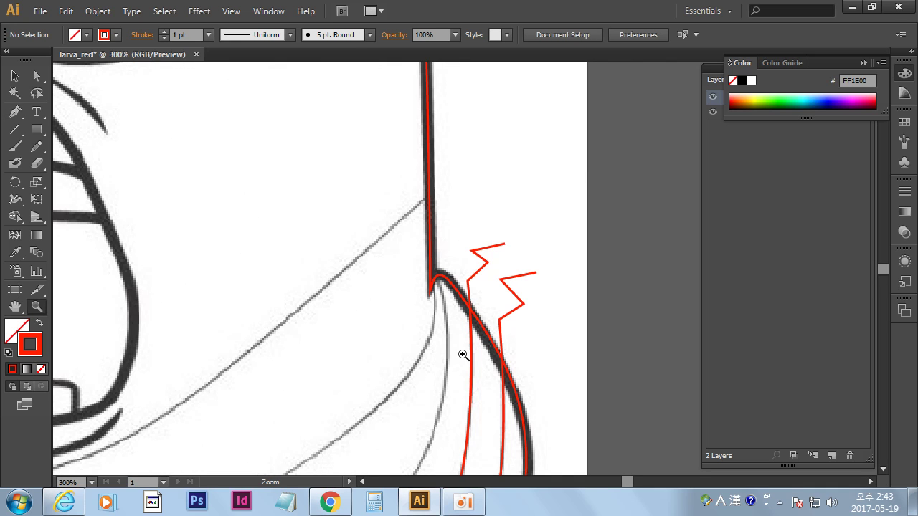
# Start a new red path at the shoulder and curve it along the lower-body stripe line.
pyautogui.press('p')
pyautogui.moveTo(424, 348); pyautogui.dragTo(522, 230)
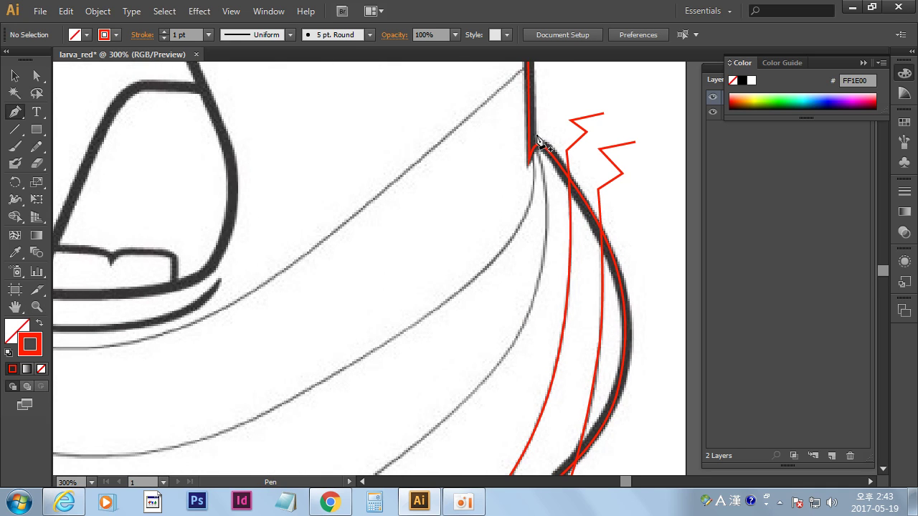
pyautogui.click(532, 137)
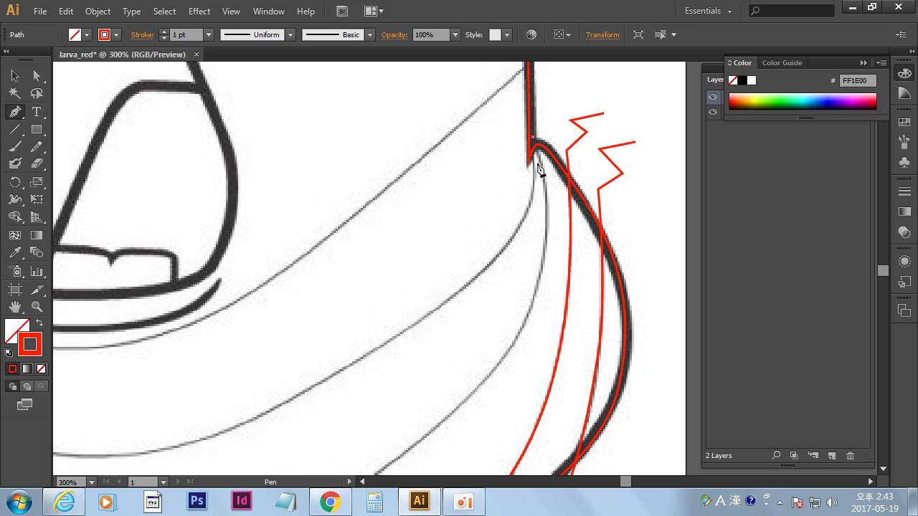
pyautogui.moveTo(544, 208); pyautogui.dragTo(549, 250)
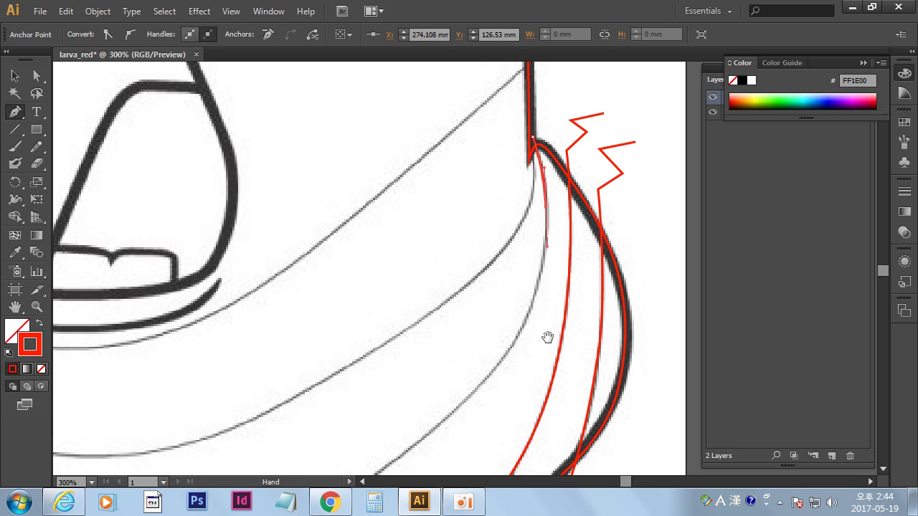
pyautogui.moveTo(549, 334); pyautogui.dragTo(641, 201)
pyautogui.moveTo(557, 266); pyautogui.dragTo(473, 347)
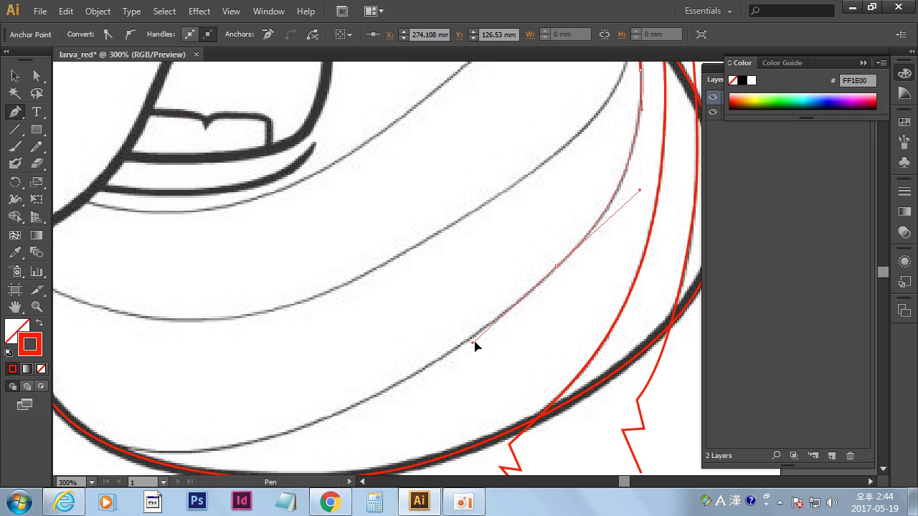
pyautogui.moveTo(436, 375); pyautogui.dragTo(606, 256)
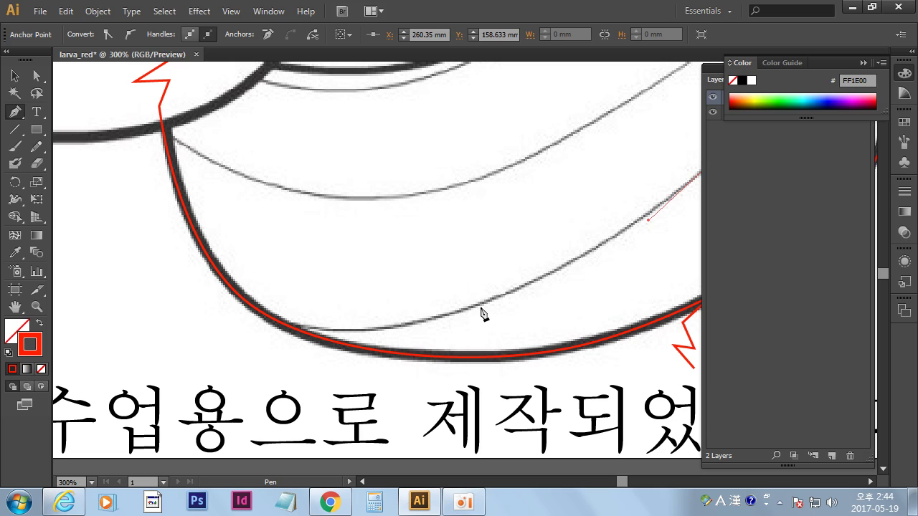
pyautogui.moveTo(478, 306); pyautogui.dragTo(385, 342)
# Bend the path to the stripe's left end and finish it with a zigzag.
pyautogui.click(202, 286)
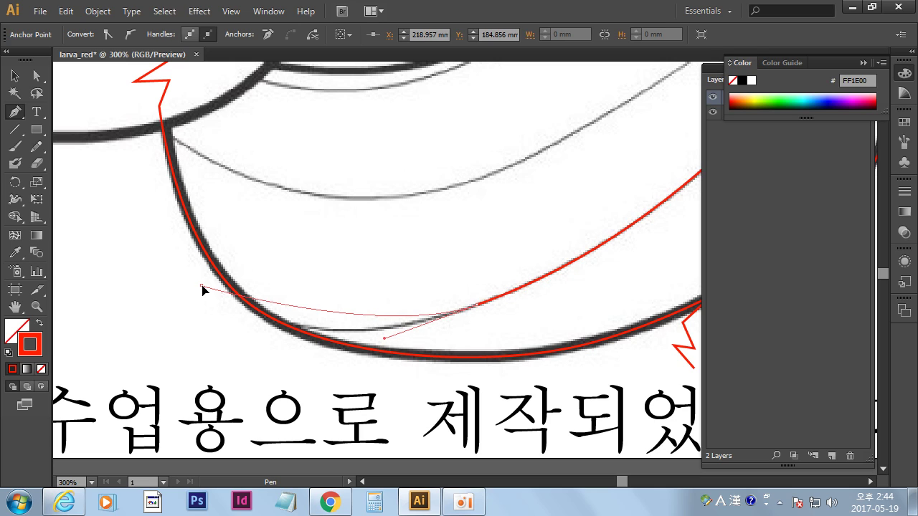
pyautogui.moveTo(202, 286); pyautogui.dragTo(125, 225)
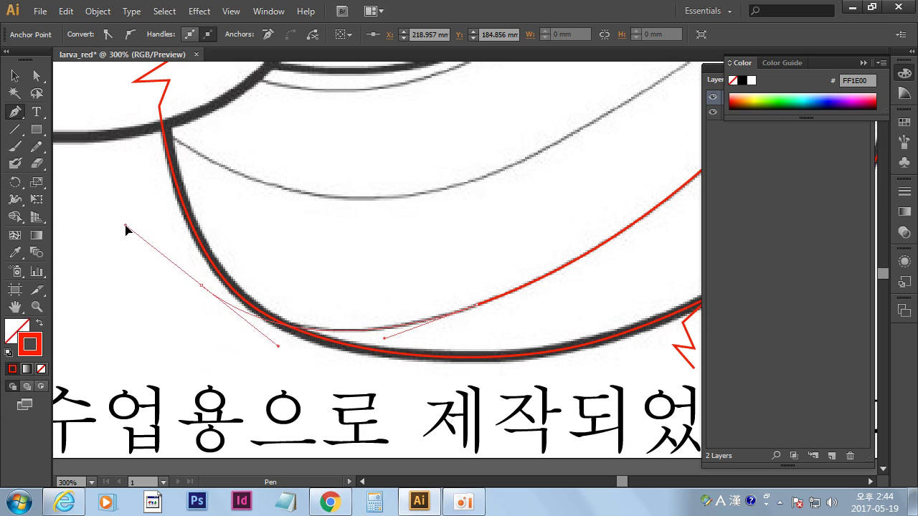
pyautogui.click(201, 286)
pyautogui.click(193, 313)
pyautogui.click(190, 291)
pyautogui.click(169, 310)
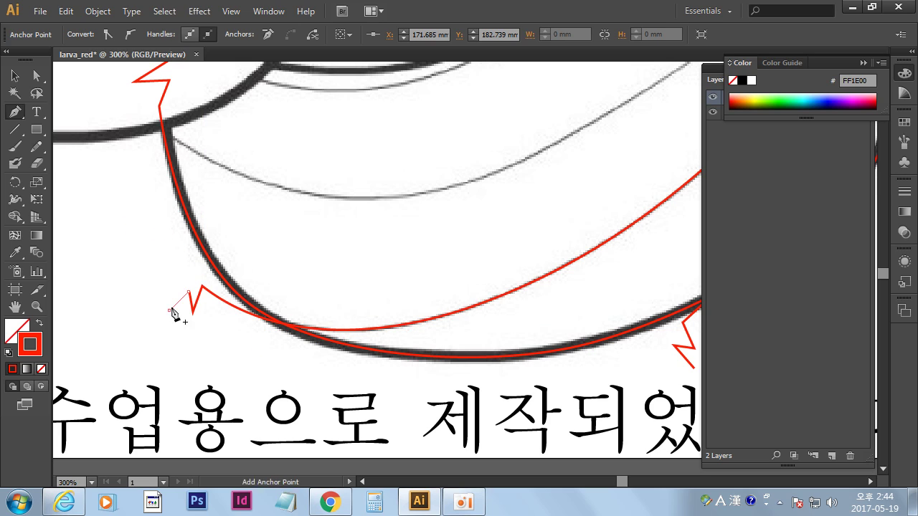
pyautogui.hscroll(5, 209, 377)
pyautogui.scroll(3, 394, 395)
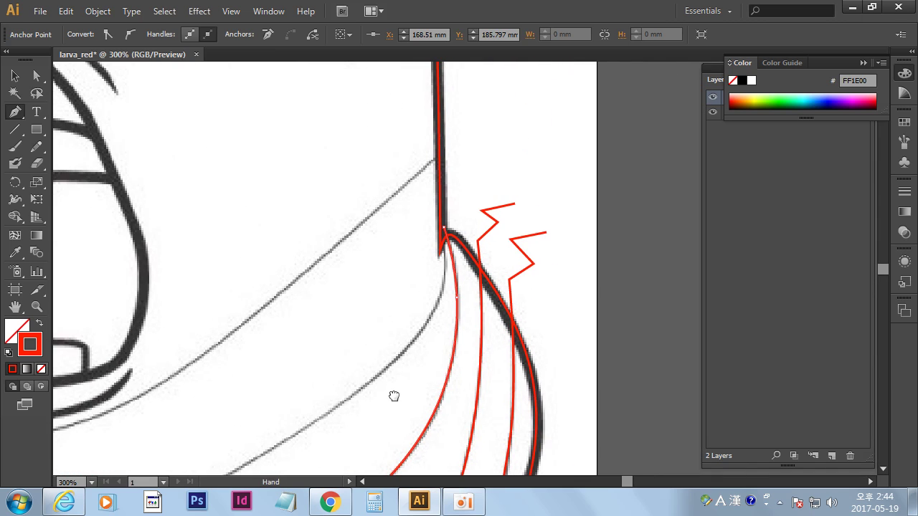
# Add a small zigzag peak to the right end of the stripe path.
pyautogui.keyDown('ctrl'); pyautogui.click(461, 169); pyautogui.keyUp('ctrl')
pyautogui.click(443, 231)
pyautogui.click(461, 216)
pyautogui.click(472, 228)
pyautogui.keyDown('ctrl'); pyautogui.click(570, 225); pyautogui.keyUp('ctrl')
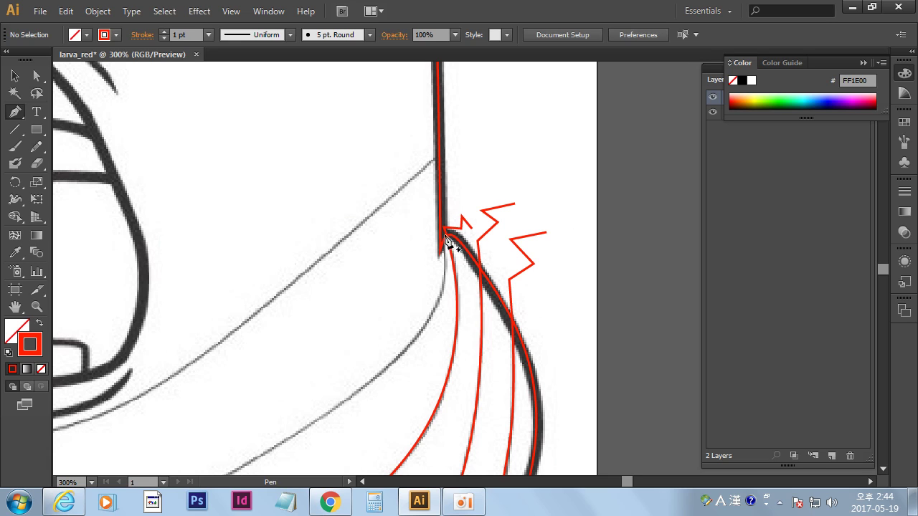
pyautogui.click(444, 233)
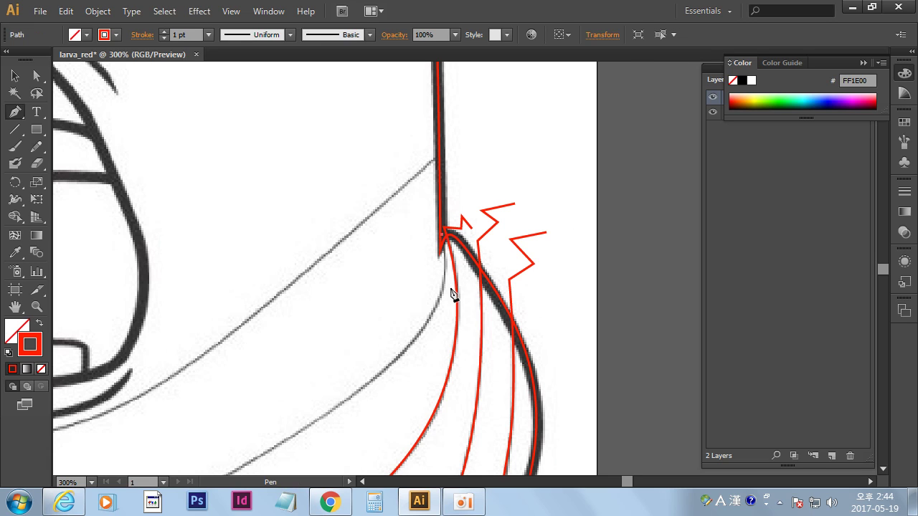
pyautogui.moveTo(448, 297); pyautogui.dragTo(495, 208)
# Trace a new cut line along the upper grey stripe to the left body edge.
pyautogui.click(470, 238)
pyautogui.moveTo(461, 291); pyautogui.dragTo(657, 172)
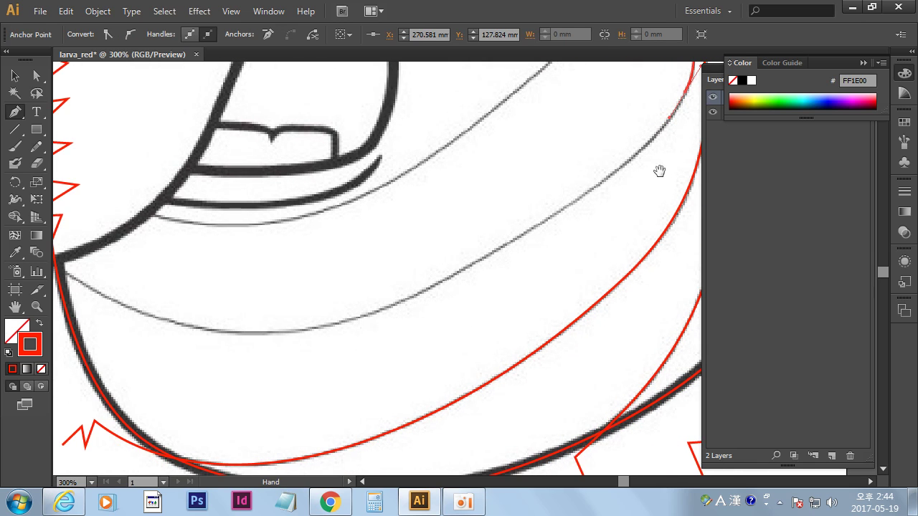
pyautogui.moveTo(550, 219); pyautogui.dragTo(447, 281)
pyautogui.moveTo(450, 287); pyautogui.dragTo(529, 250)
pyautogui.moveTo(338, 289); pyautogui.dragTo(221, 294)
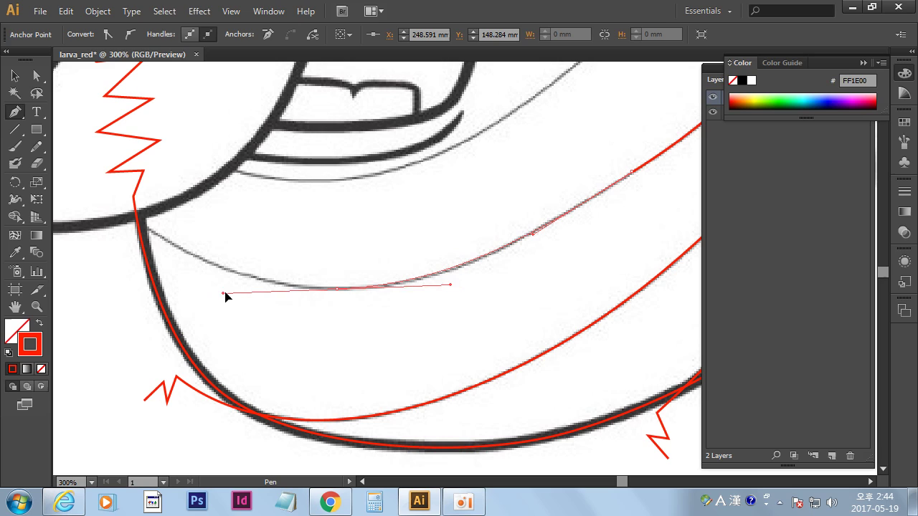
pyautogui.moveTo(224, 296); pyautogui.dragTo(225, 294)
pyautogui.moveTo(127, 221); pyautogui.dragTo(117, 192)
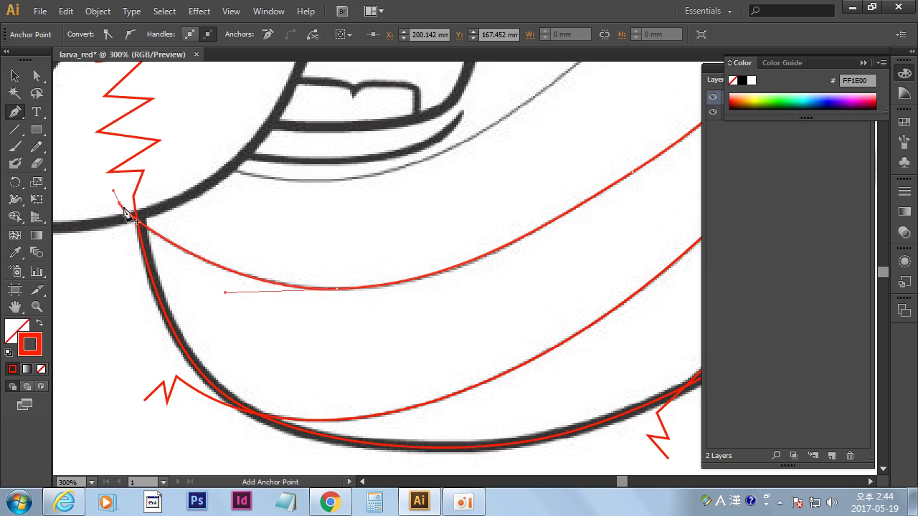
pyautogui.moveTo(112, 194); pyautogui.dragTo(114, 213)
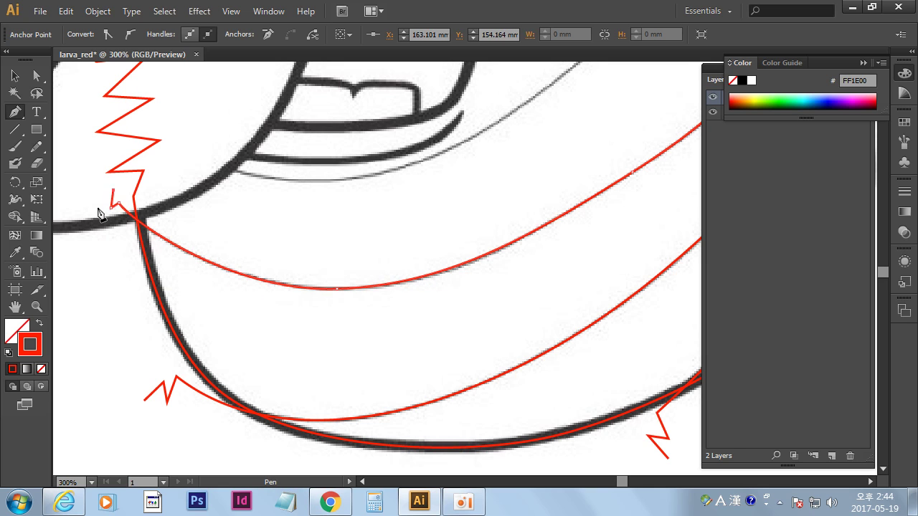
# Add a zigzag tip at the new line's right end and deselect it.
pyautogui.hscroll(10, 283, 213)
pyautogui.moveTo(409, 283); pyautogui.dragTo(405, 297)
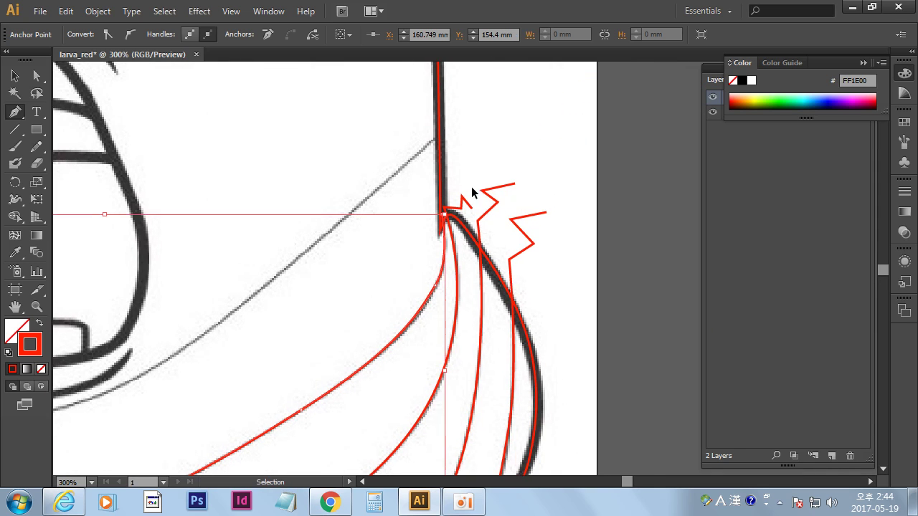
pyautogui.click(444, 198)
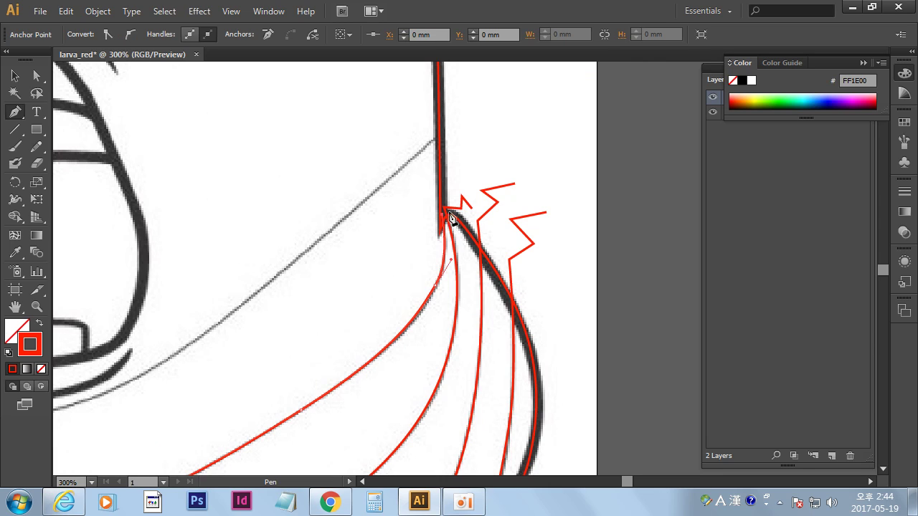
pyautogui.click(458, 187)
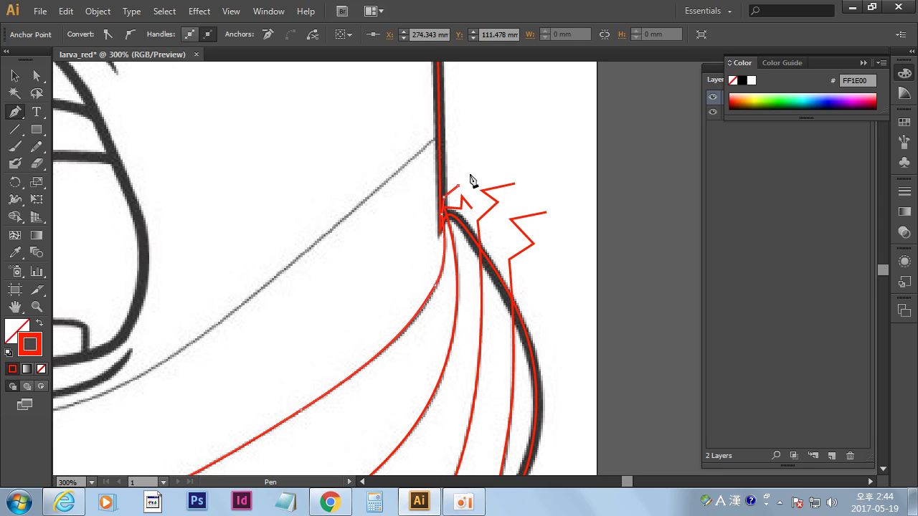
pyautogui.keyDown('ctrl'); pyautogui.click(528, 151); pyautogui.keyUp('ctrl')
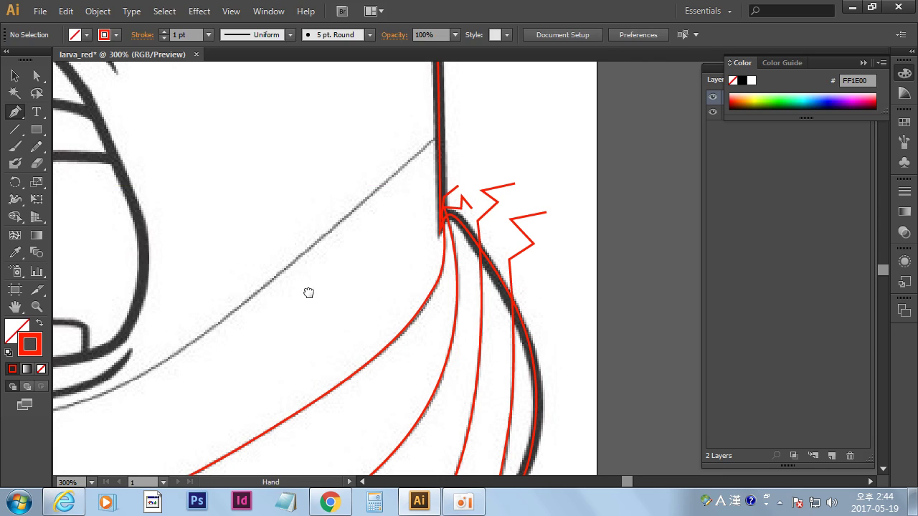
pyautogui.moveTo(307, 293); pyautogui.dragTo(395, 296)
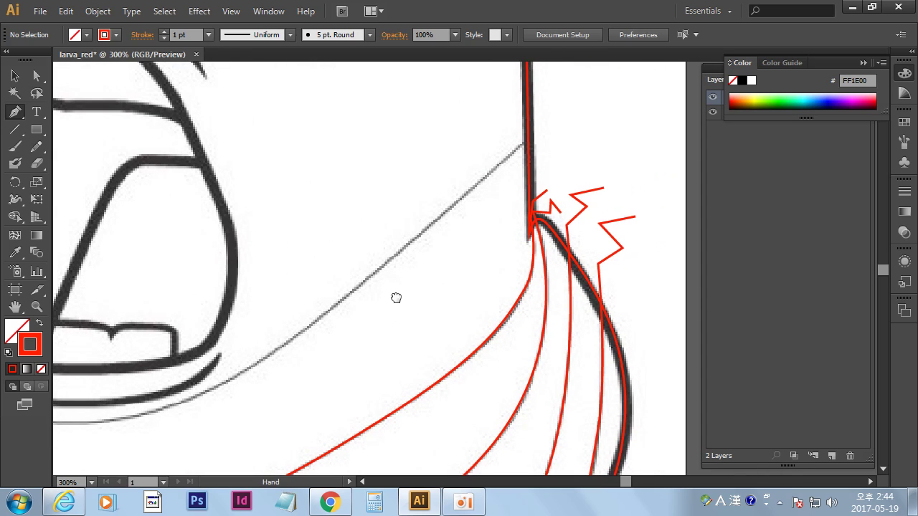
# Start a zigzag at the upper right body edge and curve along the grey line under the mouth.
pyautogui.click(566, 133)
pyautogui.click(540, 147)
pyautogui.click(530, 135)
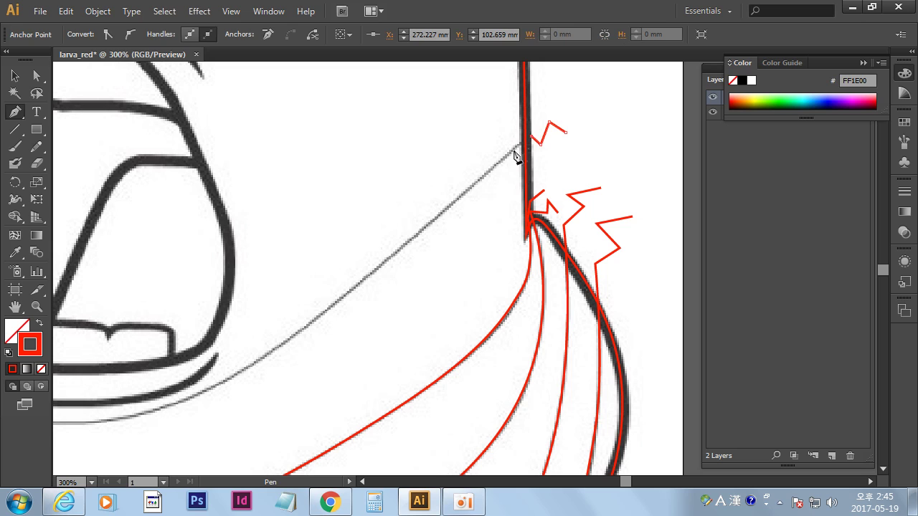
pyautogui.click(373, 275)
pyautogui.moveTo(334, 352)
pyautogui.mouseDown()
pyautogui.moveTo(428, 320)
pyautogui.moveTo(578, 234)
pyautogui.mouseUp()
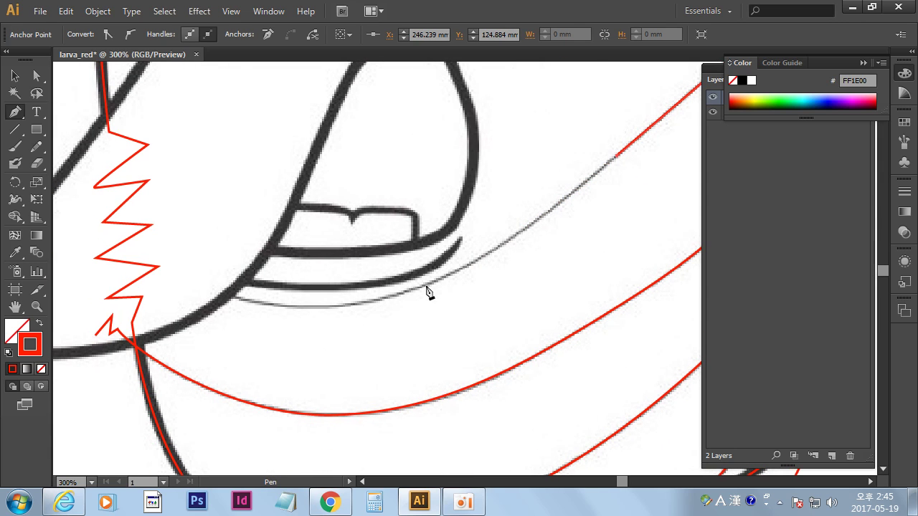
pyautogui.moveTo(360, 303); pyautogui.dragTo(363, 307)
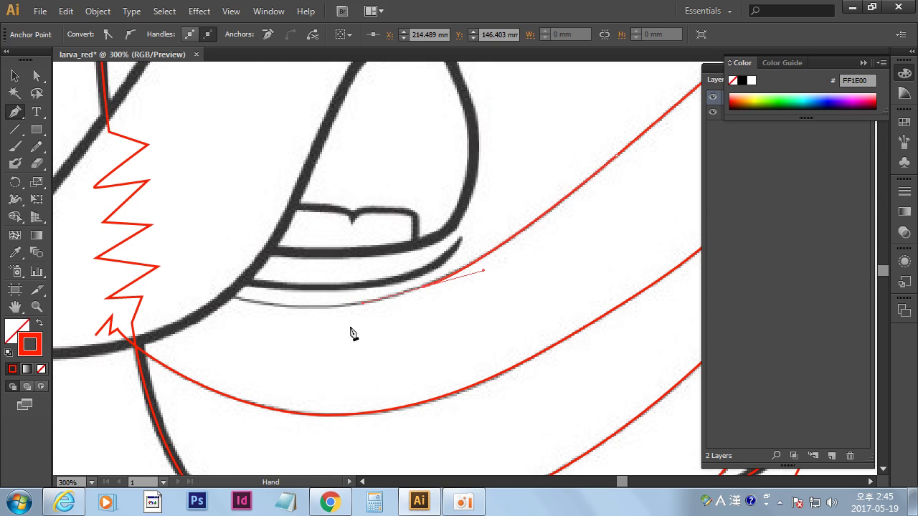
# Continue the curve to the tongue and finish with a small zigzag, then zoom out.
pyautogui.moveTo(355, 322); pyautogui.dragTo(446, 332)
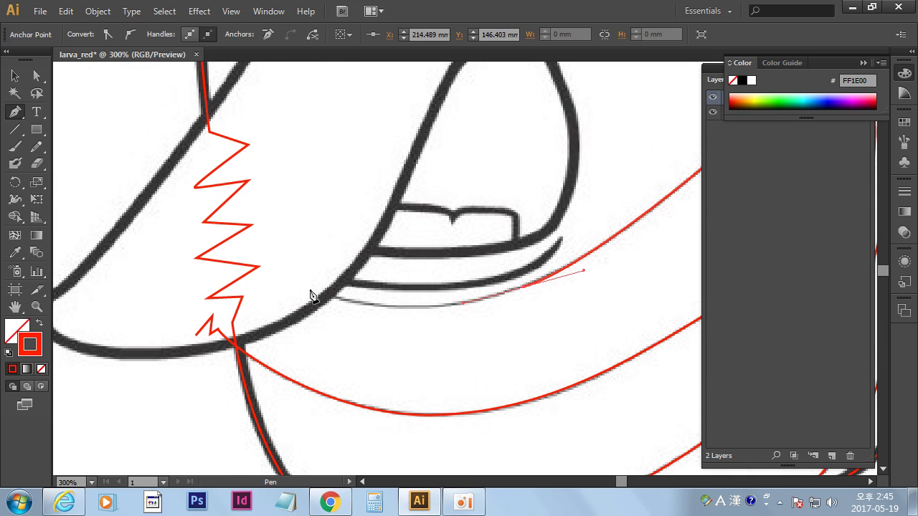
pyautogui.moveTo(315, 290); pyautogui.dragTo(221, 259)
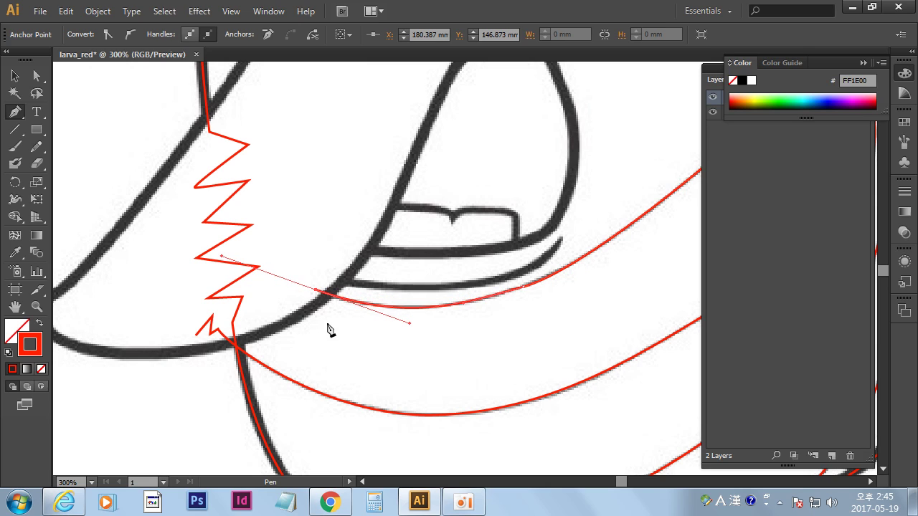
pyautogui.click(316, 291)
pyautogui.click(196, 281)
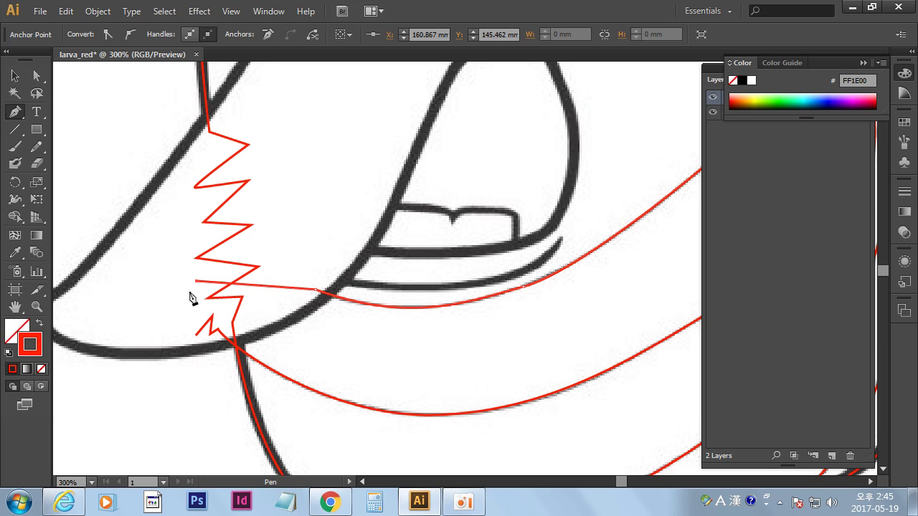
pyautogui.click(184, 271)
pyautogui.click(169, 296)
pyautogui.keyDown('ctrl'); pyautogui.keyDown('alt'); pyautogui.click(500, 311); pyautogui.keyUp('alt'); pyautogui.keyUp('ctrl')
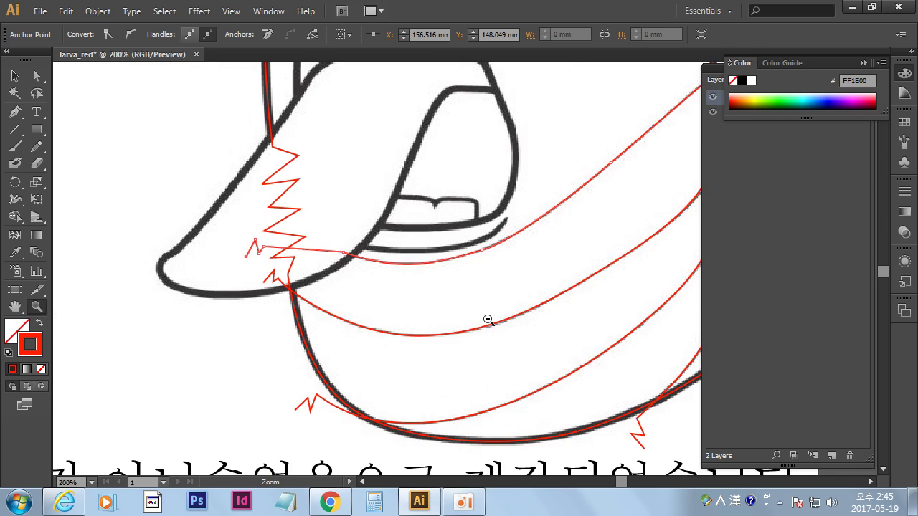
# Zoom in to centre the mouth and tongue.
pyautogui.moveTo(588, 205); pyautogui.dragTo(474, 268)
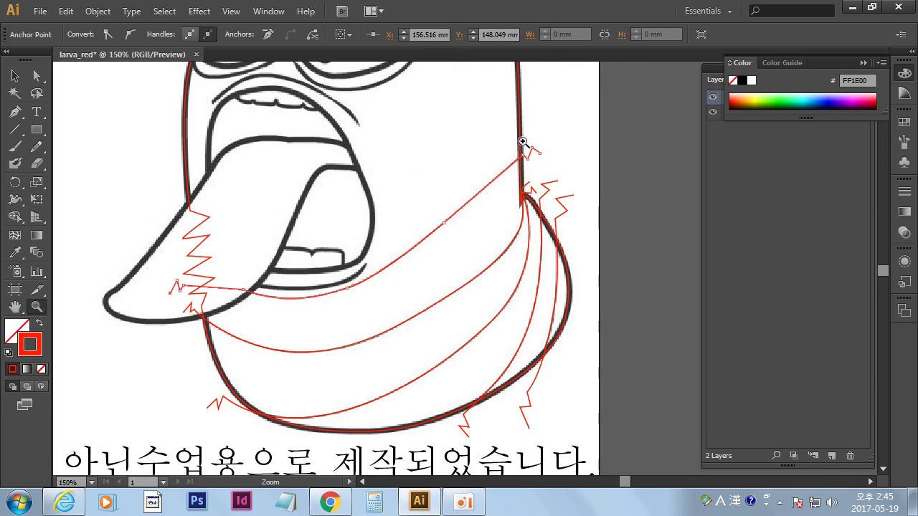
pyautogui.moveTo(572, 215)
pyautogui.mouseDown()
pyautogui.moveTo(474, 289)
pyautogui.moveTo(570, 363)
pyautogui.moveTo(420, 344)
pyautogui.moveTo(471, 336)
pyautogui.mouseUp()
pyautogui.click(471, 336)
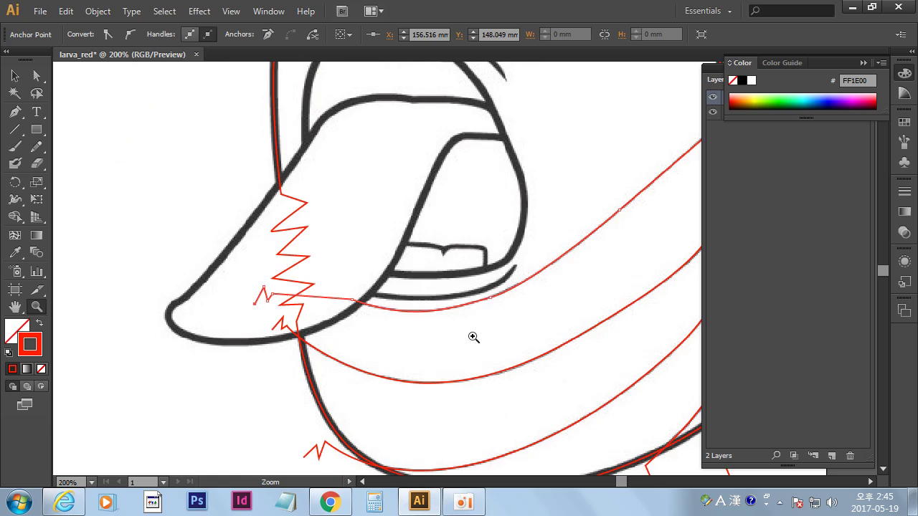
pyautogui.keyDown('alt'); pyautogui.click(569, 287); pyautogui.keyUp('alt')
pyautogui.moveTo(569, 287); pyautogui.dragTo(534, 303)
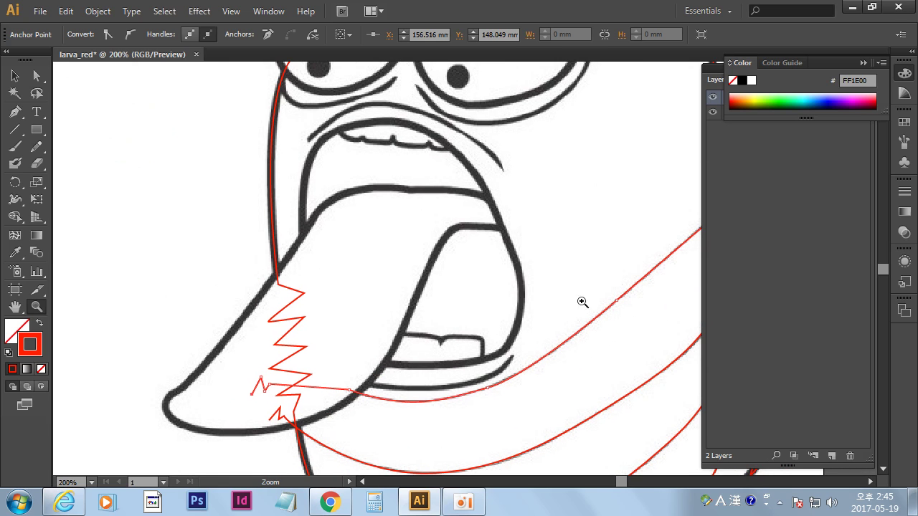
pyautogui.press('p')
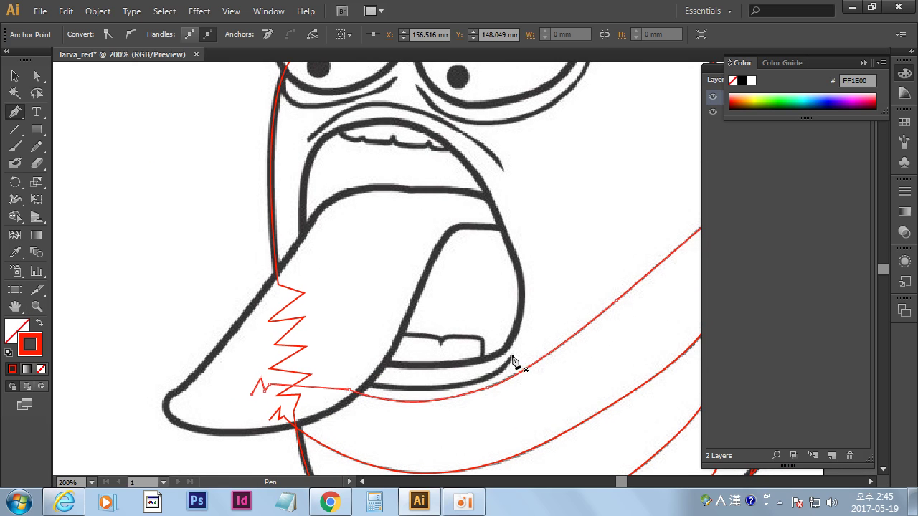
# Trace a short red path along the lower lip ending near the tongue, then deselect.
pyautogui.click(512, 357)
pyautogui.moveTo(449, 388); pyautogui.dragTo(384, 400)
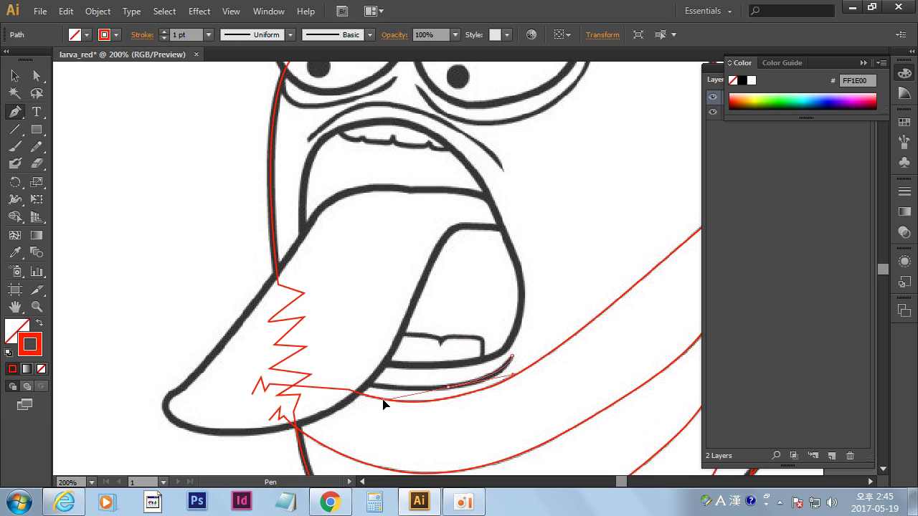
pyautogui.click(334, 373)
pyautogui.moveTo(330, 372); pyautogui.dragTo(343, 374)
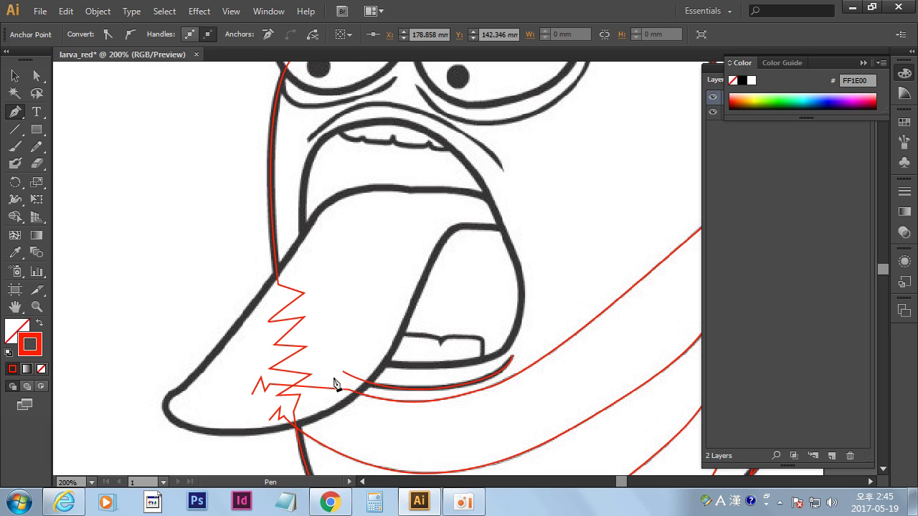
pyautogui.press('ctrl')
pyautogui.keyDown('ctrl'); pyautogui.click(495, 312); pyautogui.keyUp('ctrl')
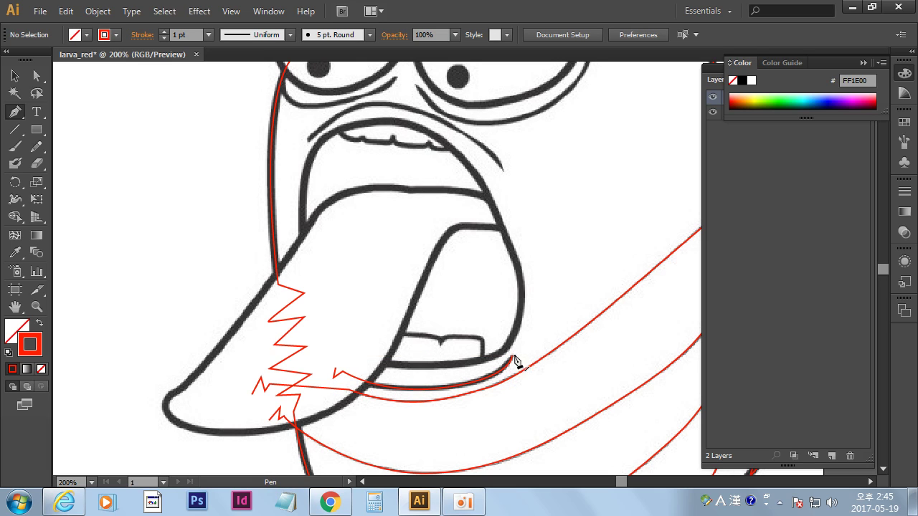
pyautogui.moveTo(511, 303); pyautogui.dragTo(549, 329)
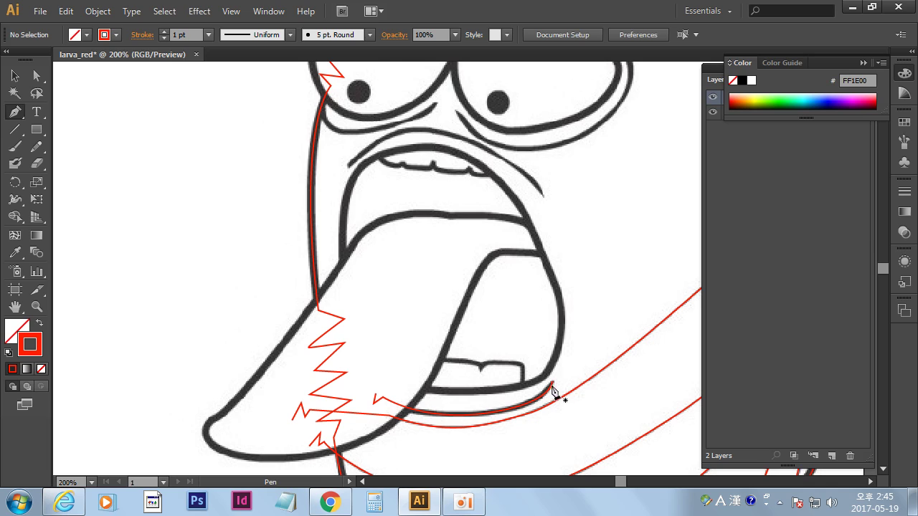
pyautogui.click(411, 388)
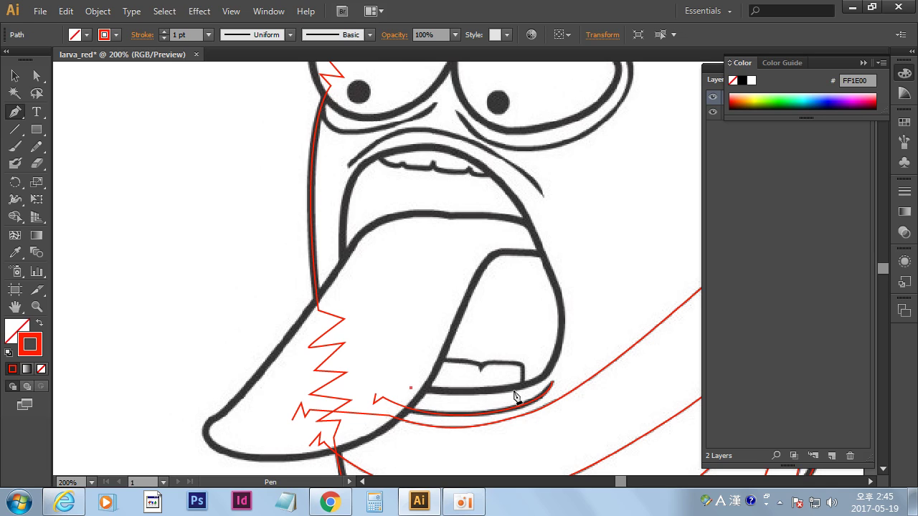
# Trace the mouth's inner lip with curved anchors along the lower lip, right side and upper lip.
pyautogui.moveTo(531, 387); pyautogui.dragTo(558, 371)
pyautogui.moveTo(556, 285); pyautogui.dragTo(541, 241)
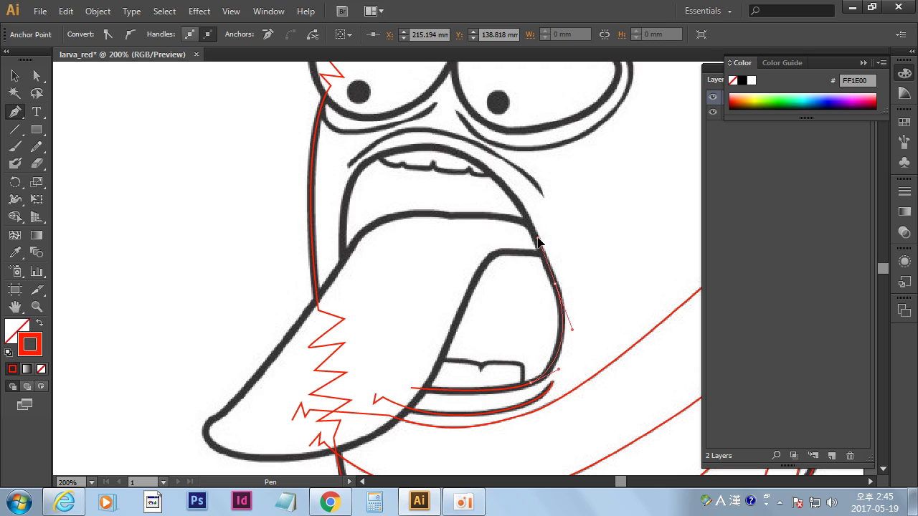
pyautogui.moveTo(588, 236); pyautogui.dragTo(636, 302)
pyautogui.moveTo(486, 216); pyautogui.dragTo(412, 203)
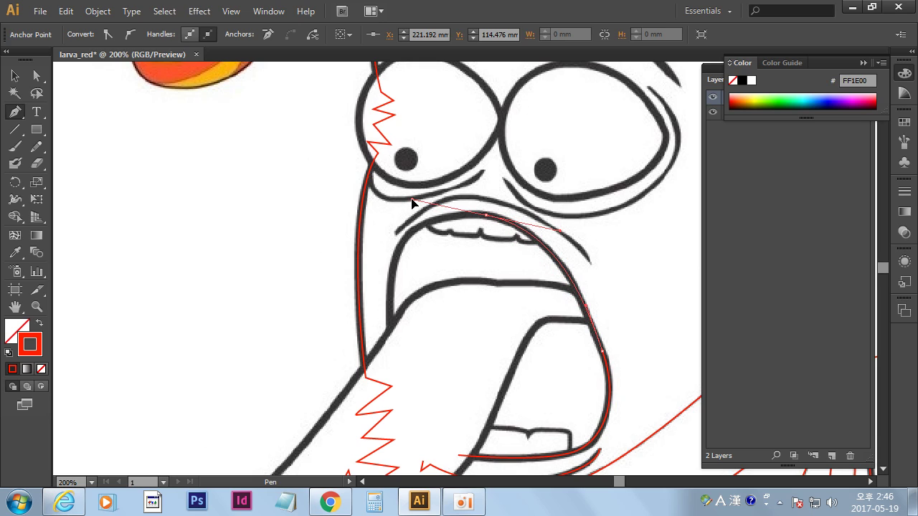
pyautogui.moveTo(388, 297); pyautogui.dragTo(394, 324)
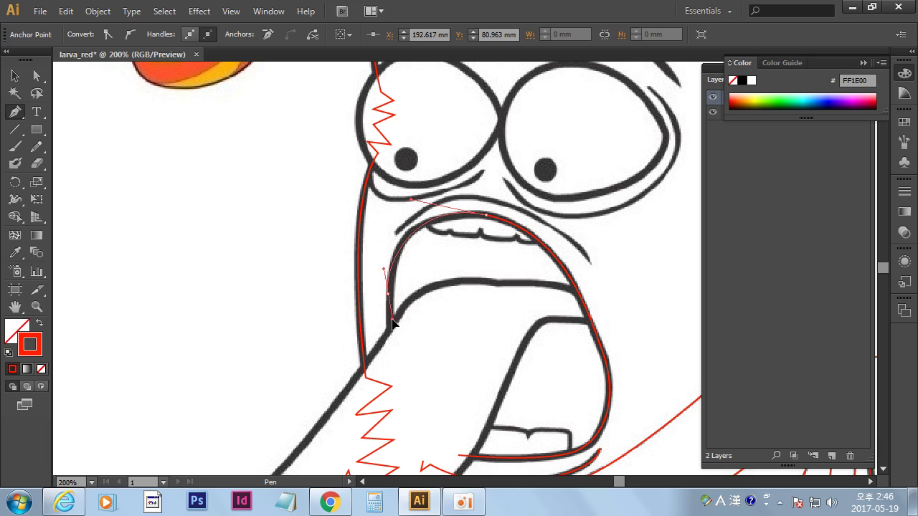
pyautogui.moveTo(392, 321); pyautogui.dragTo(389, 352)
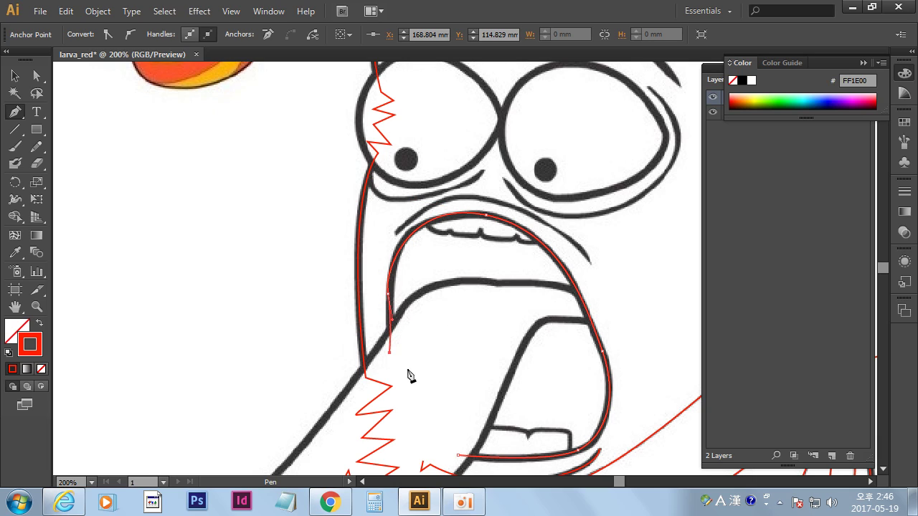
# Zigzag the cut line down across the tongue, close it at the start anchor and deselect.
pyautogui.click(403, 358)
pyautogui.click(423, 372)
pyautogui.click(423, 399)
pyautogui.click(442, 431)
pyautogui.click(462, 443)
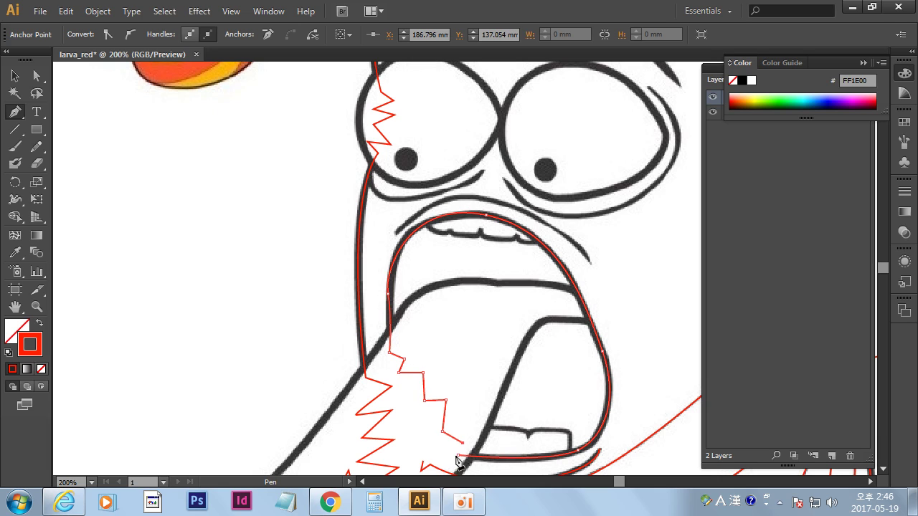
pyautogui.click(459, 456)
pyautogui.scroll(-4, 631, 389)
pyautogui.scroll(2, 595, 262)
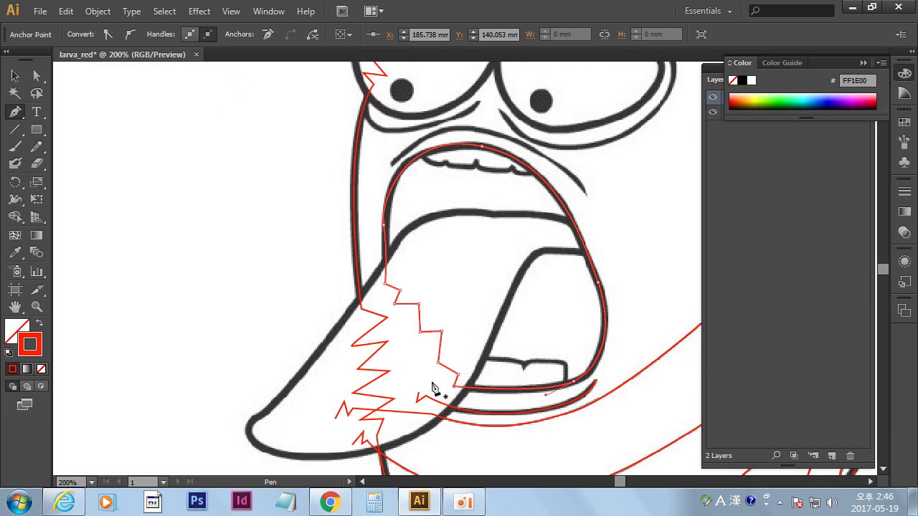
pyautogui.keyDown('ctrl'); pyautogui.click(655, 200); pyautogui.keyUp('ctrl')
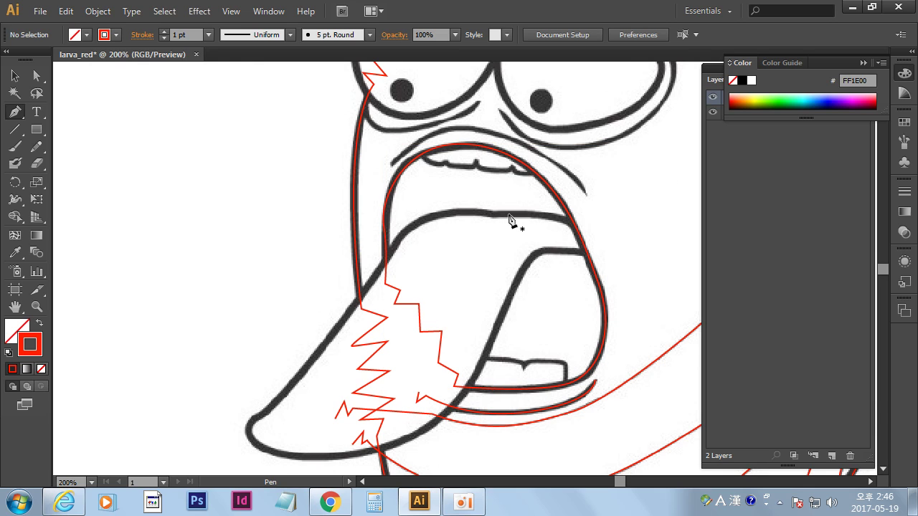
pyautogui.scroll(-3, 603, 296)
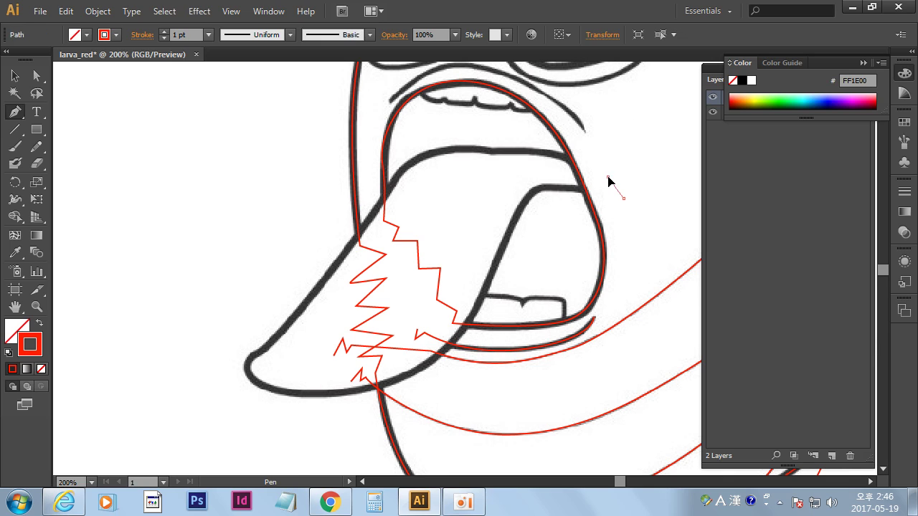
# Start a new cut line beside the mouth and extend it left toward the tongue.
pyautogui.click(607, 180)
pyautogui.click(607, 205)
pyautogui.hotkey('ctrl', 'z')
pyautogui.hotkey('ctrl', 'shift', 'z')
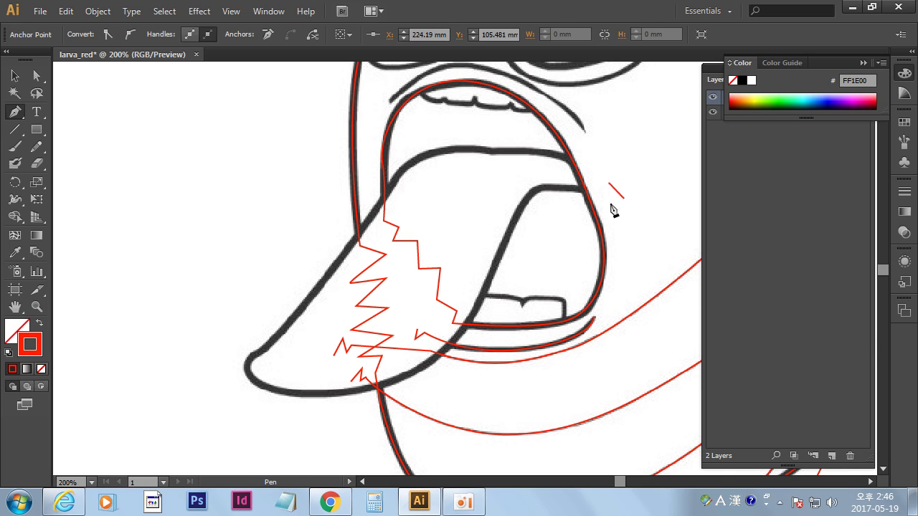
pyautogui.click(594, 189)
pyautogui.click(551, 189)
pyautogui.click(539, 188)
# Curve the path around the tongue's outline, bottom edge, tip and upper edge.
pyautogui.moveTo(522, 212); pyautogui.dragTo(517, 222)
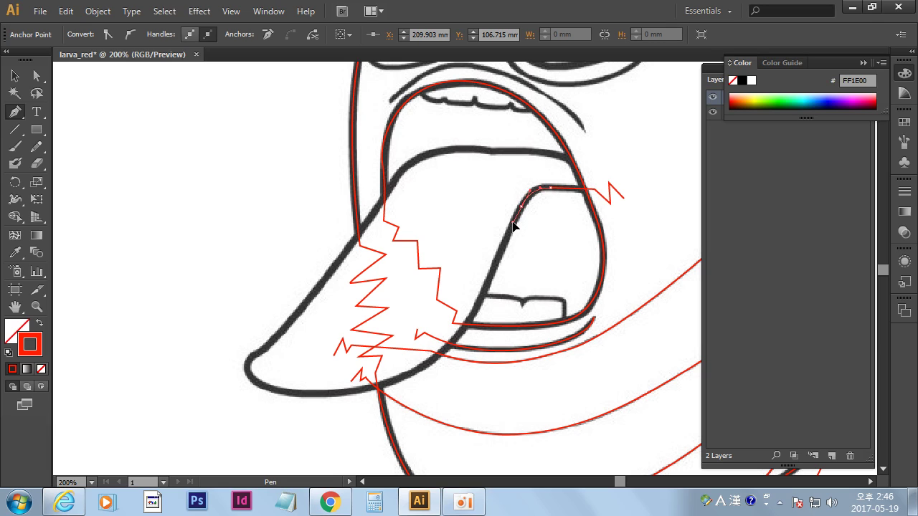
pyautogui.moveTo(508, 321); pyautogui.dragTo(531, 290)
pyautogui.moveTo(485, 307); pyautogui.dragTo(461, 334)
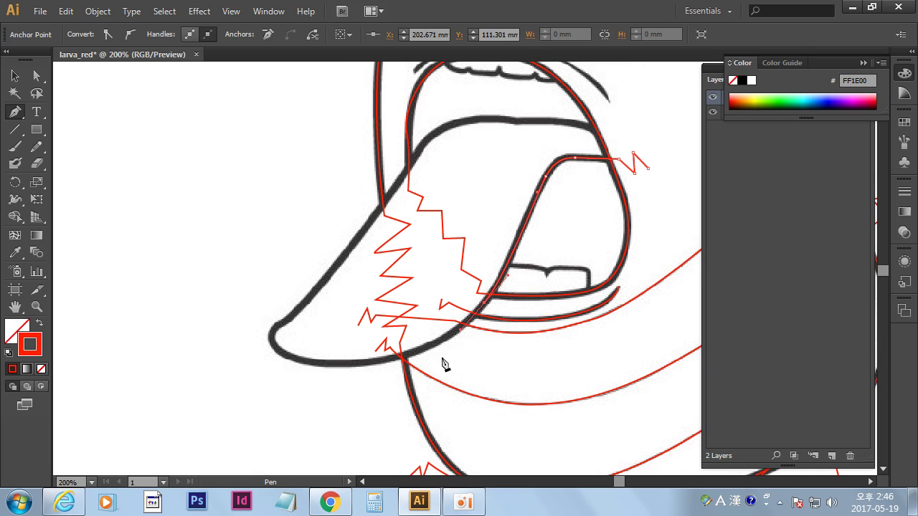
pyautogui.moveTo(354, 364); pyautogui.dragTo(295, 363)
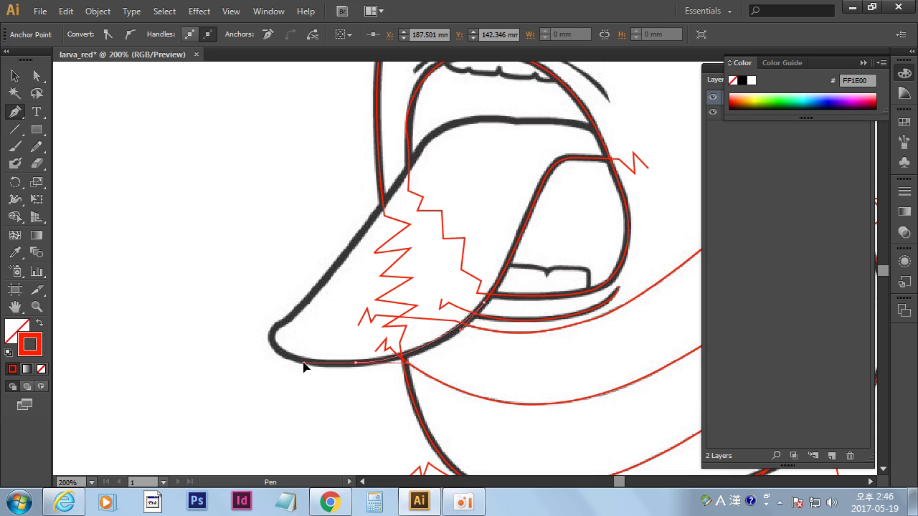
pyautogui.moveTo(275, 328); pyautogui.dragTo(301, 305)
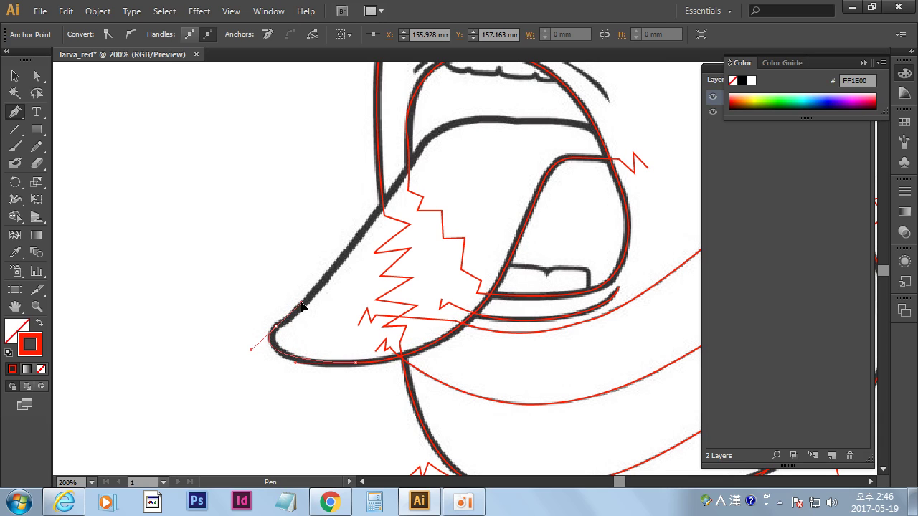
pyautogui.moveTo(382, 210); pyautogui.dragTo(401, 183)
pyautogui.moveTo(401, 182); pyautogui.dragTo(403, 181)
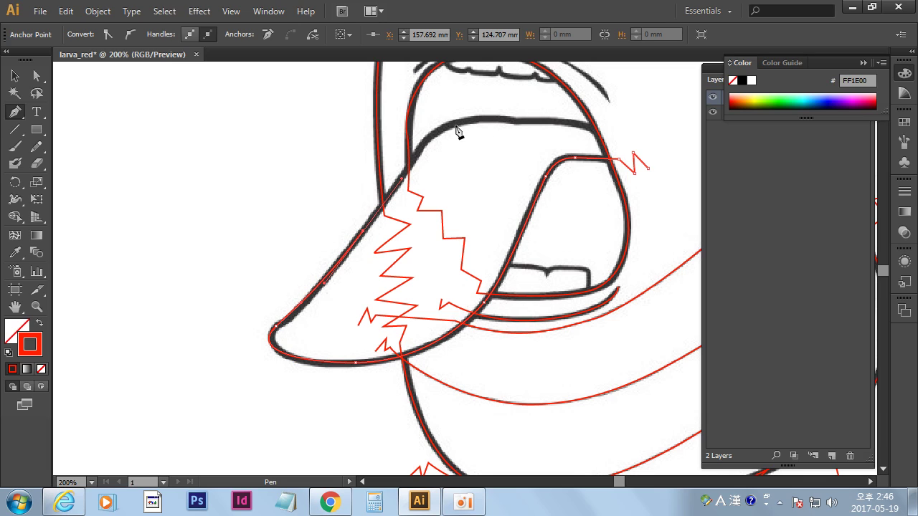
# Continue along the inner-mouth line to a zigzag past the mouth's right edge, then deselect.
pyautogui.moveTo(467, 120); pyautogui.dragTo(514, 115)
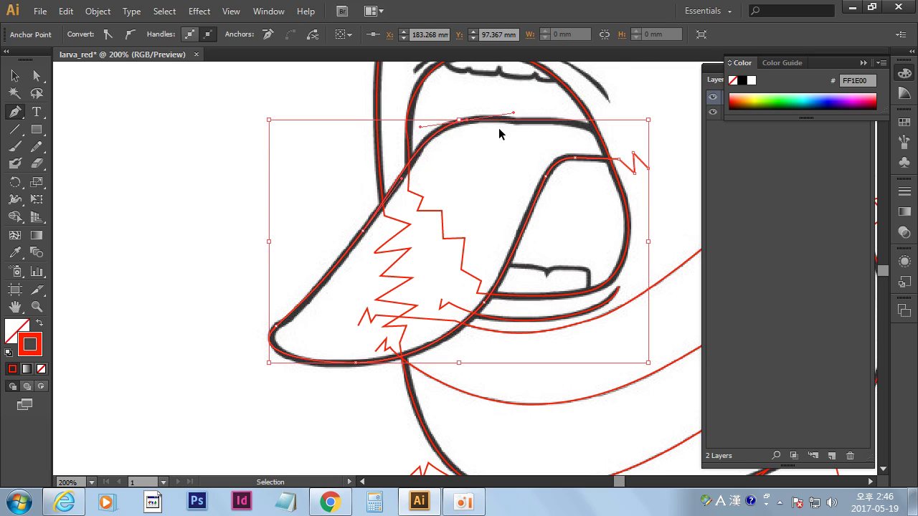
pyautogui.moveTo(515, 121); pyautogui.dragTo(620, 136)
pyautogui.hotkey('ctrl', 'z')
pyautogui.hotkey('ctrl', 'z')
pyautogui.moveTo(425, 148); pyautogui.dragTo(435, 124)
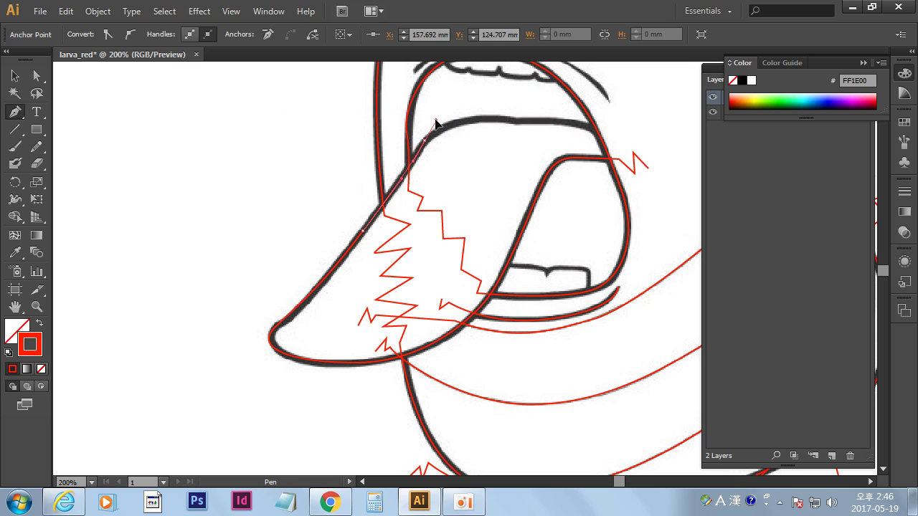
pyautogui.moveTo(515, 122); pyautogui.dragTo(544, 131)
pyautogui.click(516, 124)
pyautogui.moveTo(594, 127); pyautogui.dragTo(606, 134)
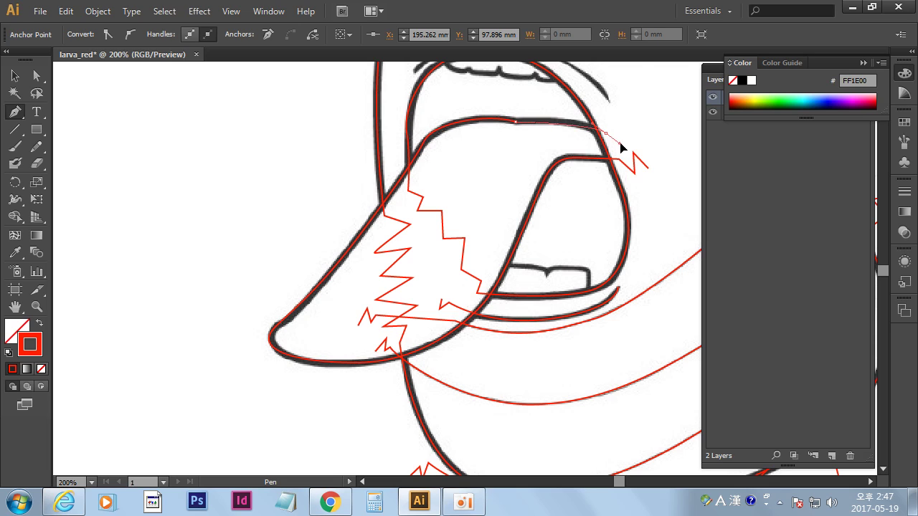
pyautogui.click(613, 127)
pyautogui.click(617, 134)
pyautogui.click(624, 127)
pyautogui.keyDown('ctrl'); pyautogui.click(655, 147); pyautogui.keyUp('ctrl')
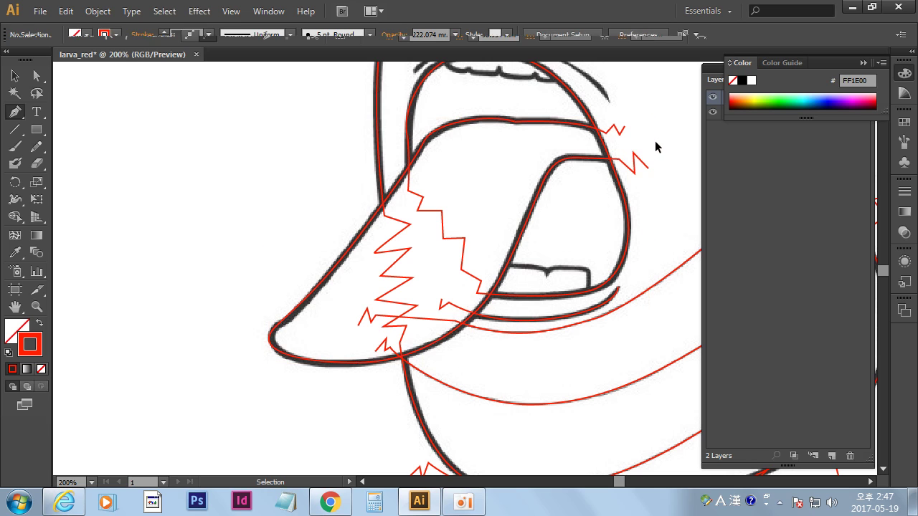
pyautogui.moveTo(647, 265)
pyautogui.mouseDown()
pyautogui.moveTo(551, 323)
pyautogui.moveTo(569, 272)
pyautogui.mouseUp()
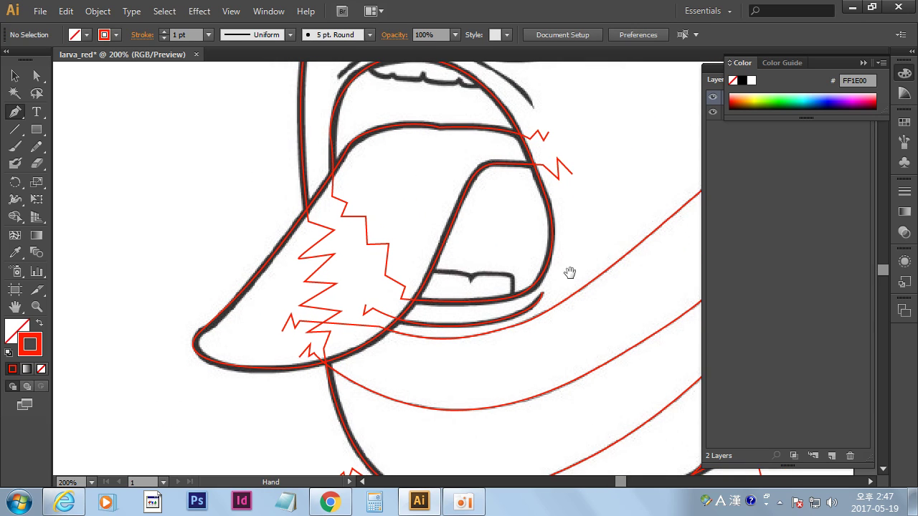
# Zoom to 300% on the lower teeth and start a path at the lower lip's end.
pyautogui.press('z')
pyautogui.click(513, 296)
pyautogui.press('p')
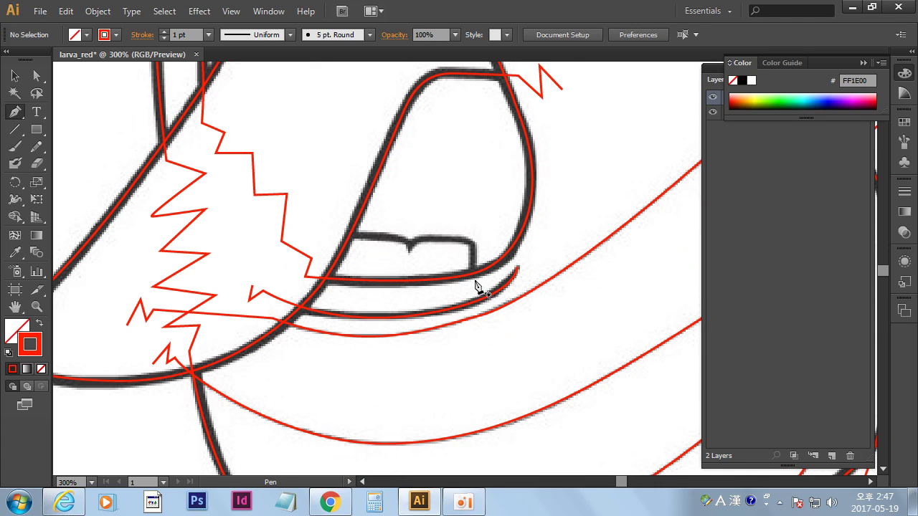
pyautogui.click(471, 284)
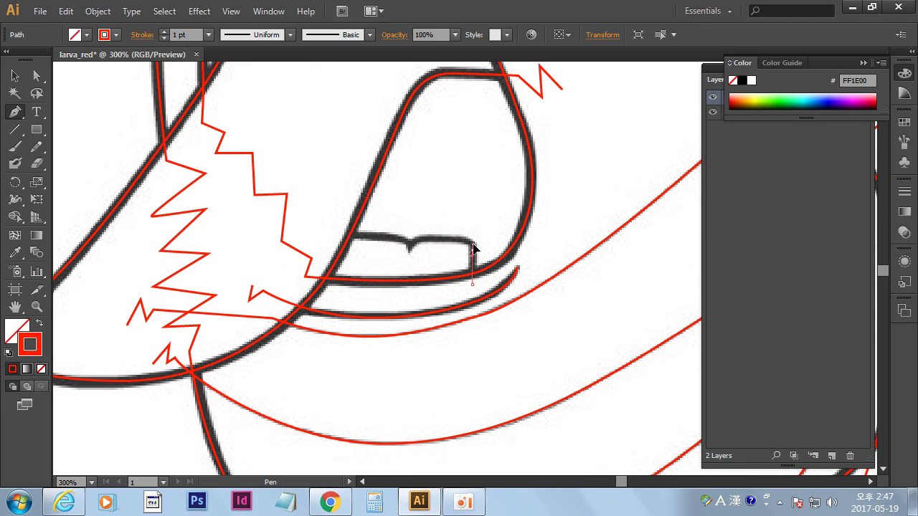
pyautogui.keyDown('ctrl'); pyautogui.click(476, 289); pyautogui.keyUp('ctrl')
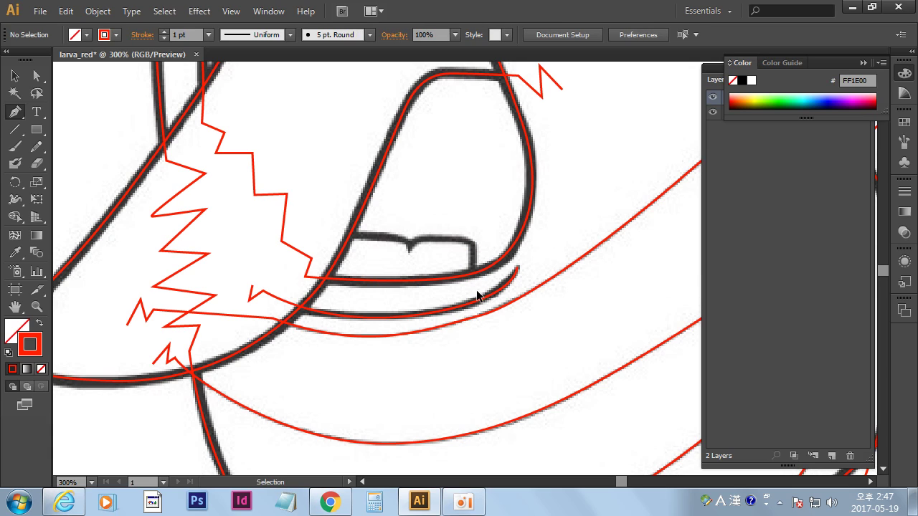
pyautogui.click(477, 290)
# Trace up the teeth's right side, along their top and into the dip, making a sharp corner.
pyautogui.click(467, 285)
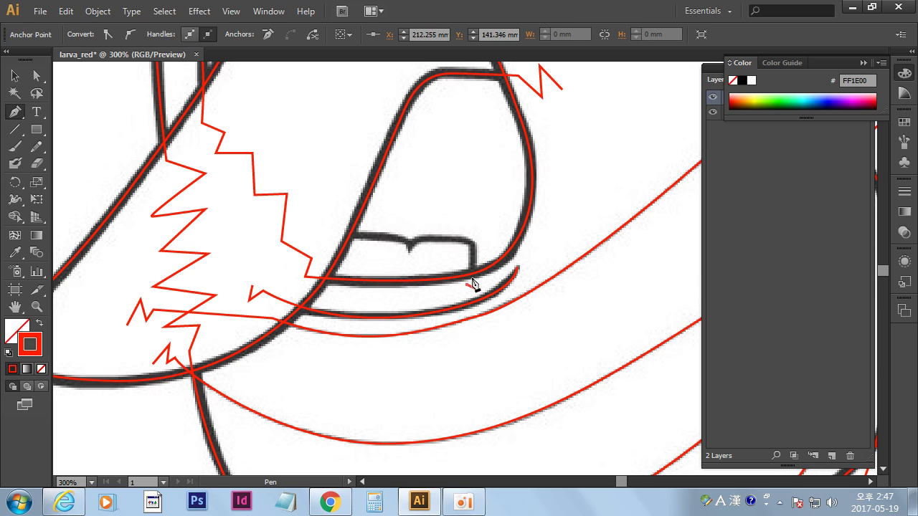
pyautogui.click(474, 279)
pyautogui.click(471, 238)
pyautogui.click(455, 239)
pyautogui.moveTo(408, 251); pyautogui.dragTo(409, 271)
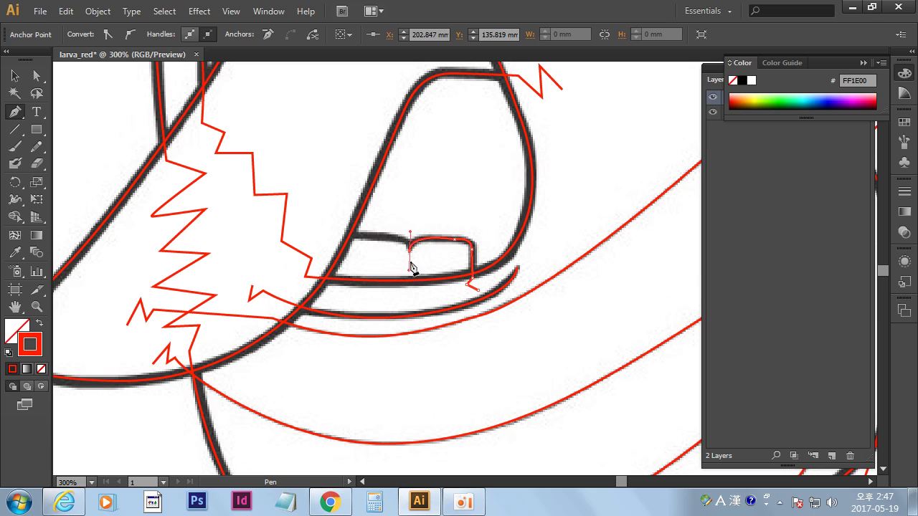
pyautogui.press('alt')
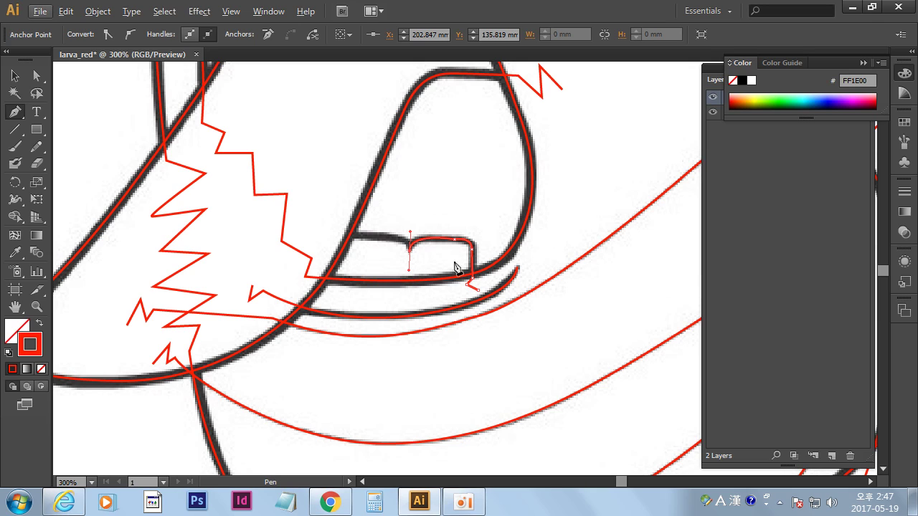
pyautogui.press('alt')
pyautogui.keyDown('alt'); pyautogui.click(405, 250); pyautogui.keyUp('alt')
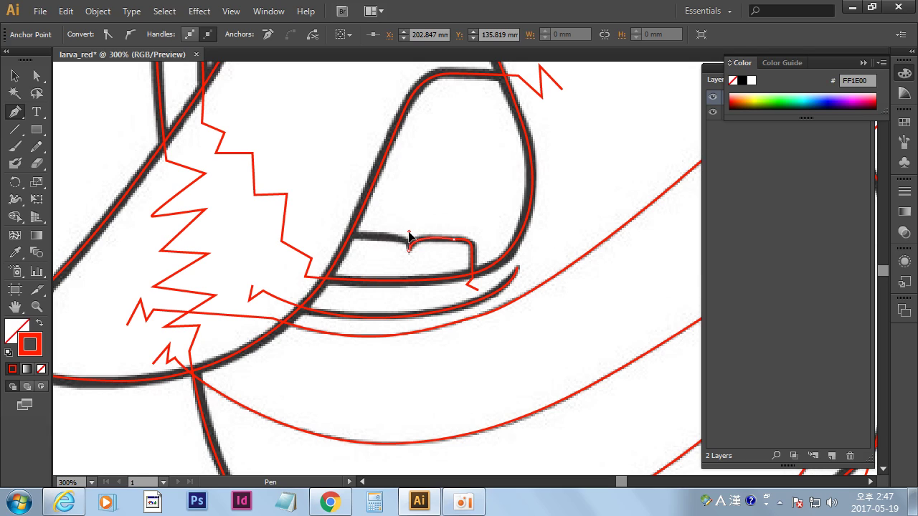
# Continue along the teeth's top edge and add zigzag anchors leftward, undoing stray points.
pyautogui.keyDown('ctrl'); pyautogui.click(408, 235); pyautogui.keyUp('ctrl')
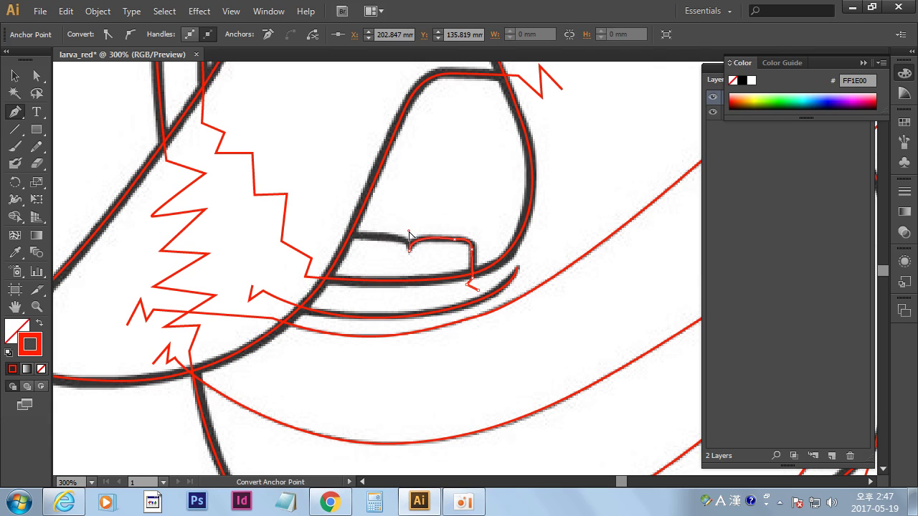
pyautogui.click(341, 237)
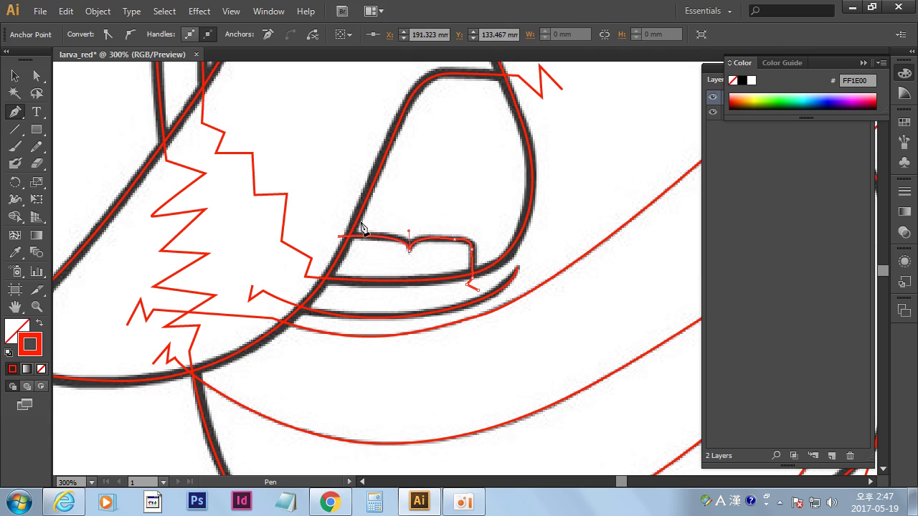
pyautogui.click(330, 229)
pyautogui.click(334, 230)
pyautogui.press('ctrl')
pyautogui.hotkey('ctrl', 'z')
pyautogui.hotkey('ctrl', 'z')
pyautogui.click(324, 241)
pyautogui.click(316, 217)
pyautogui.click(294, 243)
pyautogui.click(263, 219)
pyautogui.scroll(5, 518, 199)
# Trace the jagged upper teeth leftward with sharp tooth corners up to the upper lip, then deselect.
pyautogui.scroll(2, 538, 360)
pyautogui.scroll(1, 433, 277)
pyautogui.click(530, 215)
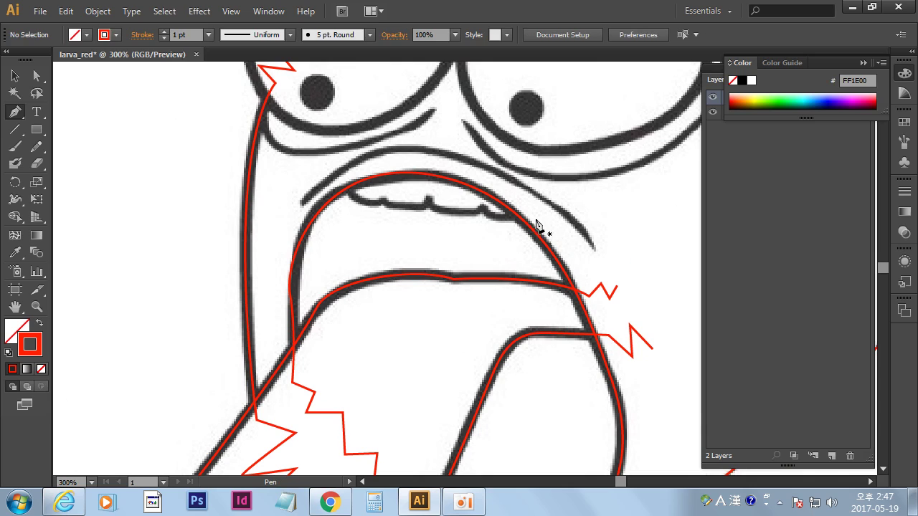
pyautogui.moveTo(480, 208); pyautogui.dragTo(476, 197)
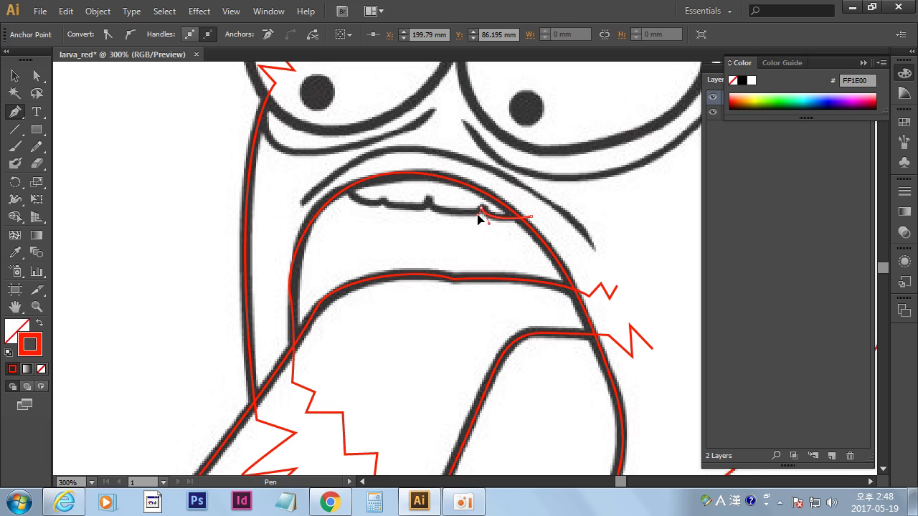
pyautogui.click(479, 211)
pyautogui.moveTo(431, 206); pyautogui.dragTo(427, 187)
pyautogui.moveTo(384, 205); pyautogui.dragTo(378, 198)
pyautogui.click(377, 199)
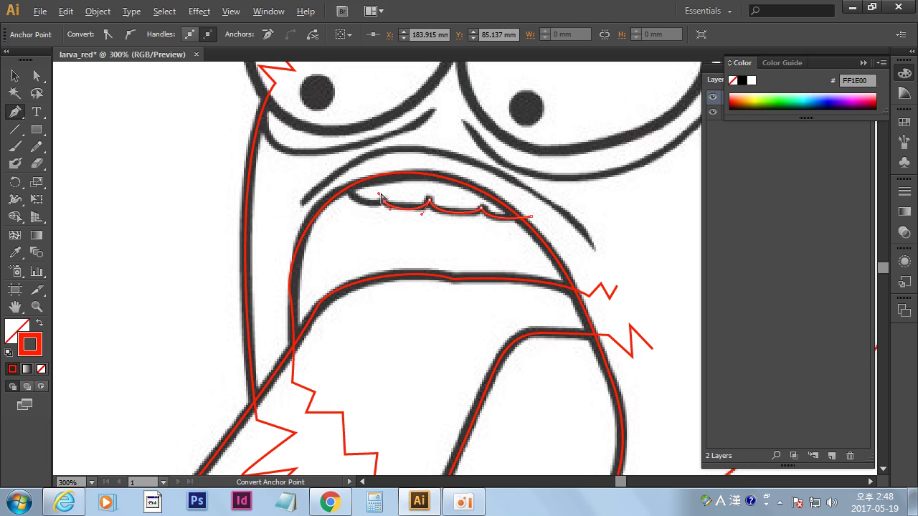
pyautogui.click(377, 204)
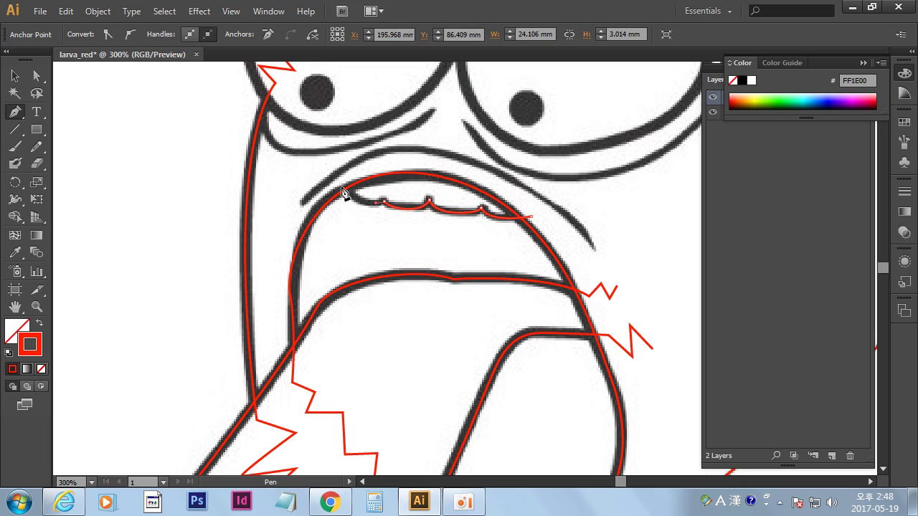
pyautogui.moveTo(346, 202)
pyautogui.mouseDown()
pyautogui.moveTo(342, 157)
pyautogui.moveTo(361, 170)
pyautogui.mouseUp()
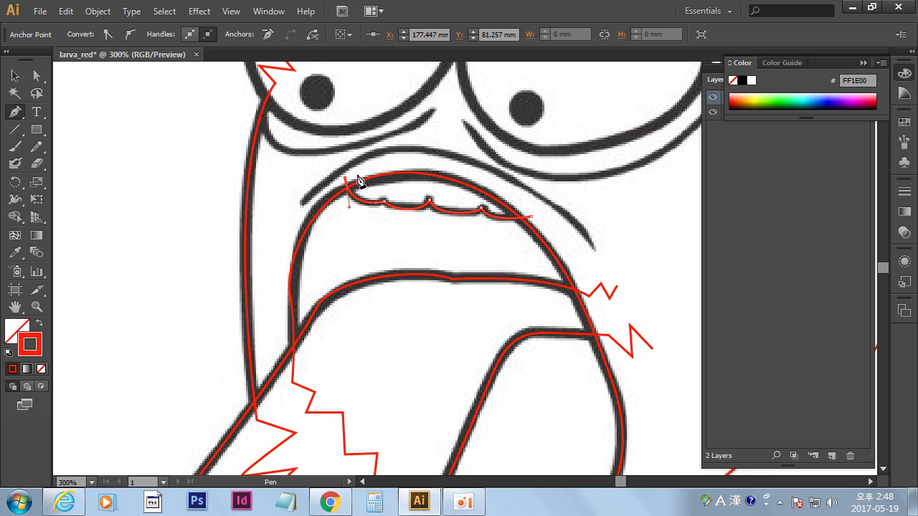
pyautogui.click(361, 170)
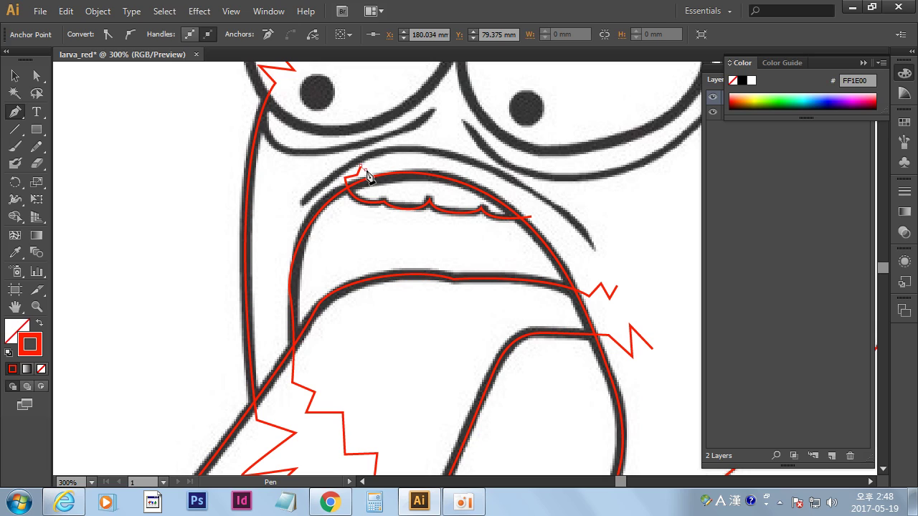
pyautogui.keyDown('ctrl'); pyautogui.click(567, 233); pyautogui.keyUp('ctrl')
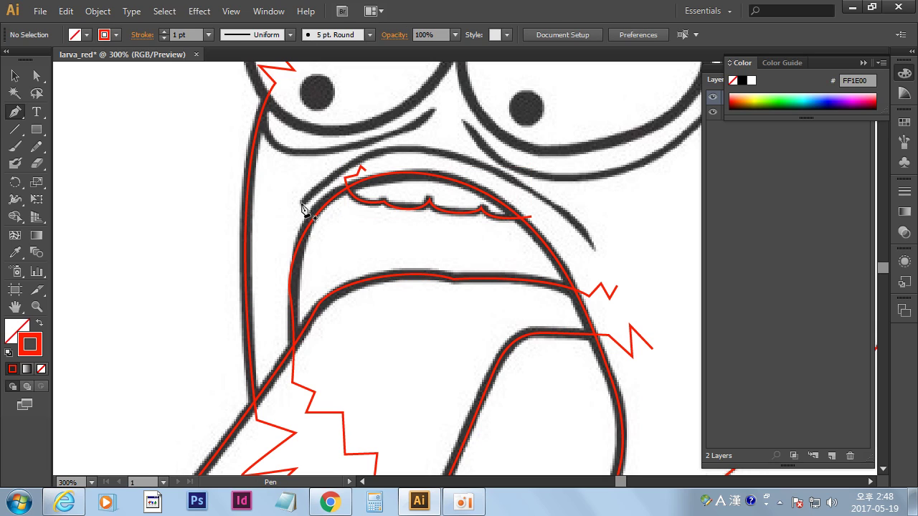
# Trace a curved path along the upper lip to its right end.
pyautogui.click(301, 204)
pyautogui.moveTo(408, 149); pyautogui.dragTo(466, 149)
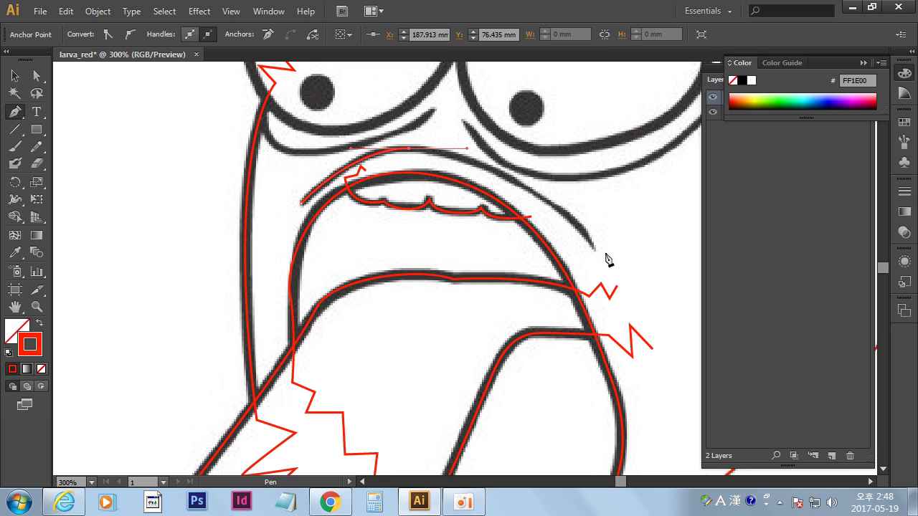
pyautogui.moveTo(594, 249); pyautogui.dragTo(630, 303)
pyautogui.keyDown('ctrl'); pyautogui.click(627, 232); pyautogui.keyUp('ctrl')
# Trace a curved cut line under the left eye.
pyautogui.moveTo(458, 138)
pyautogui.mouseDown()
pyautogui.moveTo(362, 343)
pyautogui.moveTo(347, 344)
pyautogui.mouseUp()
pyautogui.click(149, 325)
pyautogui.moveTo(183, 353); pyautogui.dragTo(215, 355)
pyautogui.moveTo(320, 314); pyautogui.dragTo(356, 278)
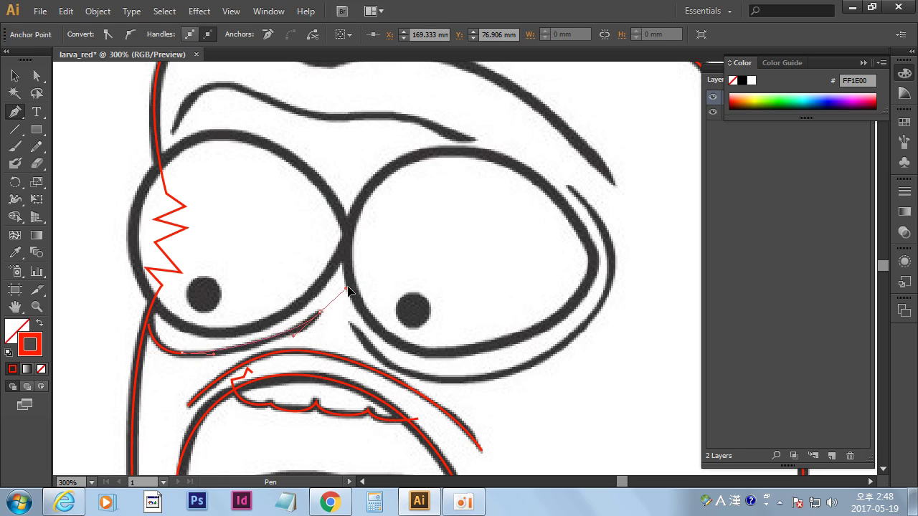
pyautogui.keyDown('ctrl'); pyautogui.click(356, 340); pyautogui.keyUp('ctrl')
# Trace the line under the right eye, curving up beside it.
pyautogui.click(350, 324)
pyautogui.moveTo(448, 379); pyautogui.dragTo(512, 377)
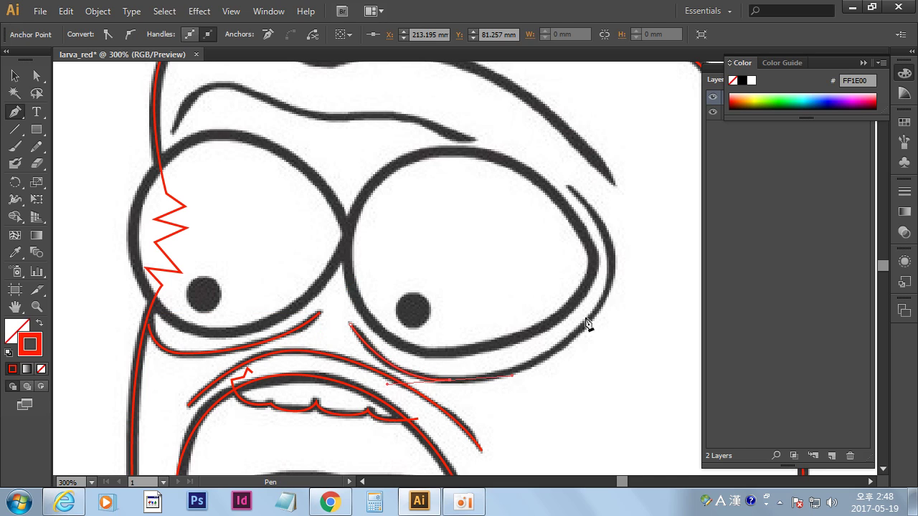
pyautogui.moveTo(608, 288); pyautogui.dragTo(635, 228)
pyautogui.moveTo(634, 228); pyautogui.dragTo(633, 226)
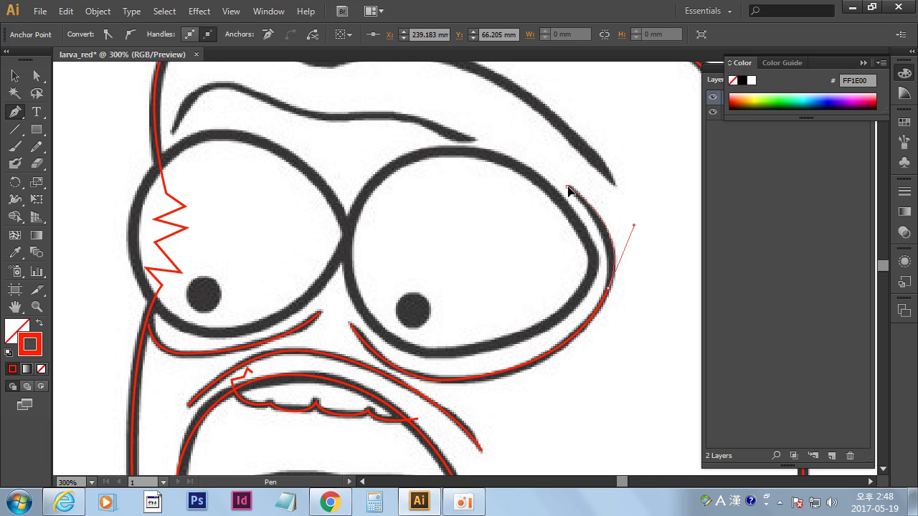
pyautogui.moveTo(441, 263)
pyautogui.mouseDown()
pyautogui.moveTo(505, 339)
pyautogui.moveTo(455, 277)
pyautogui.mouseUp()
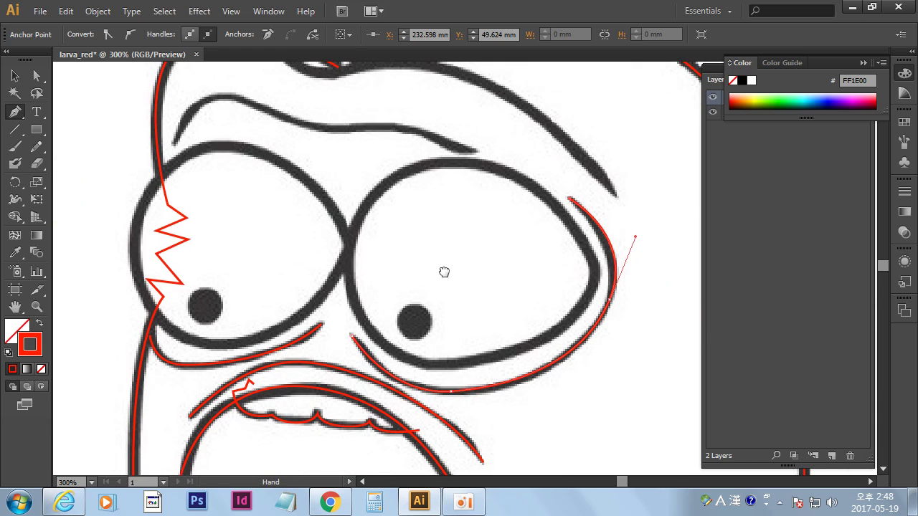
pyautogui.keyDown('ctrl'); pyautogui.click(475, 238); pyautogui.keyUp('ctrl')
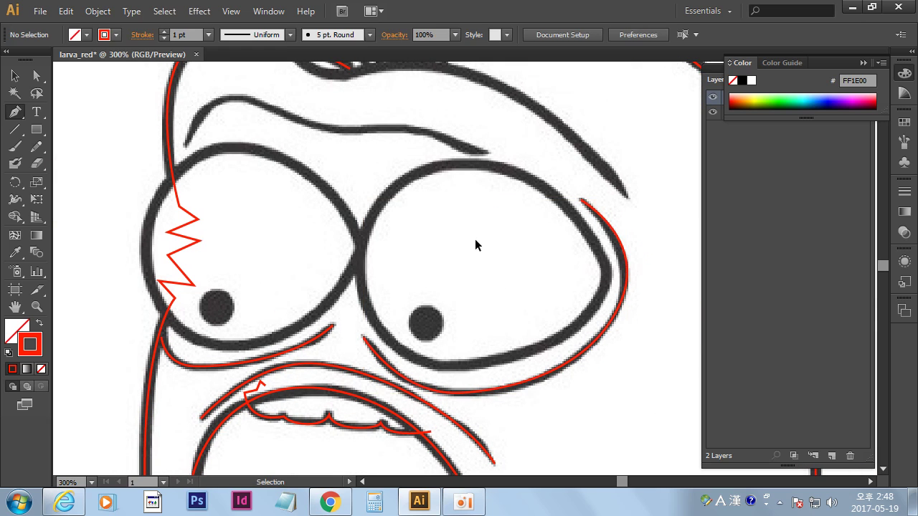
# Trace curved anchors over the left eye's top, side and bottom, closing at the first anchor.
pyautogui.click(359, 247)
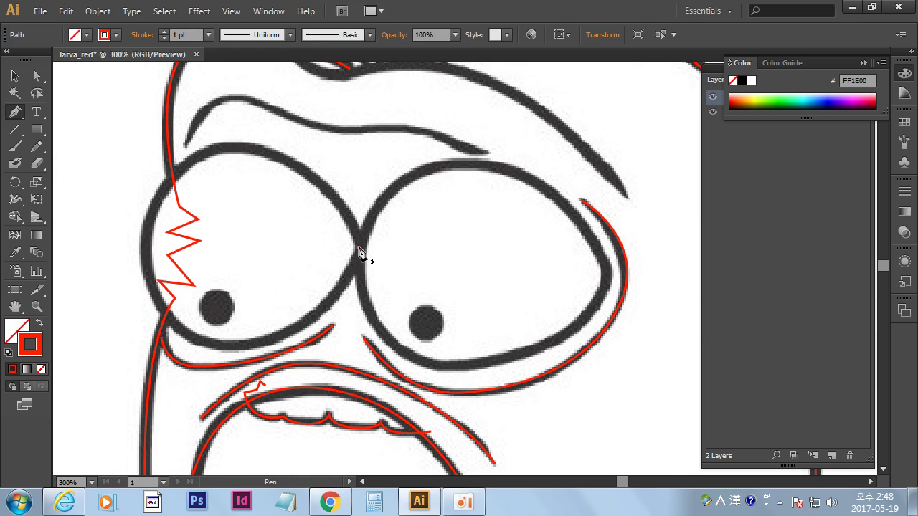
pyautogui.moveTo(246, 148); pyautogui.dragTo(156, 137)
pyautogui.moveTo(156, 136); pyautogui.dragTo(157, 137)
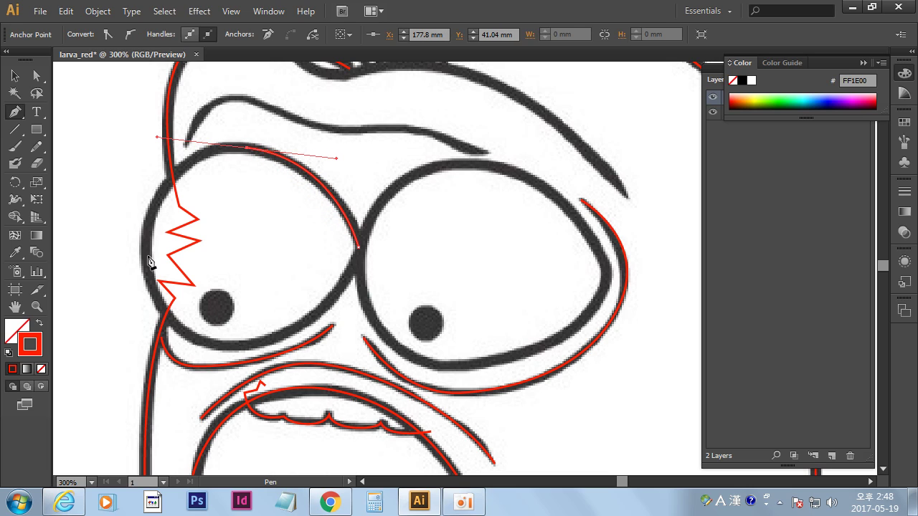
pyautogui.moveTo(145, 250); pyautogui.dragTo(145, 266)
pyautogui.moveTo(264, 341)
pyautogui.mouseDown()
pyautogui.moveTo(354, 327)
pyautogui.moveTo(368, 308)
pyautogui.mouseUp()
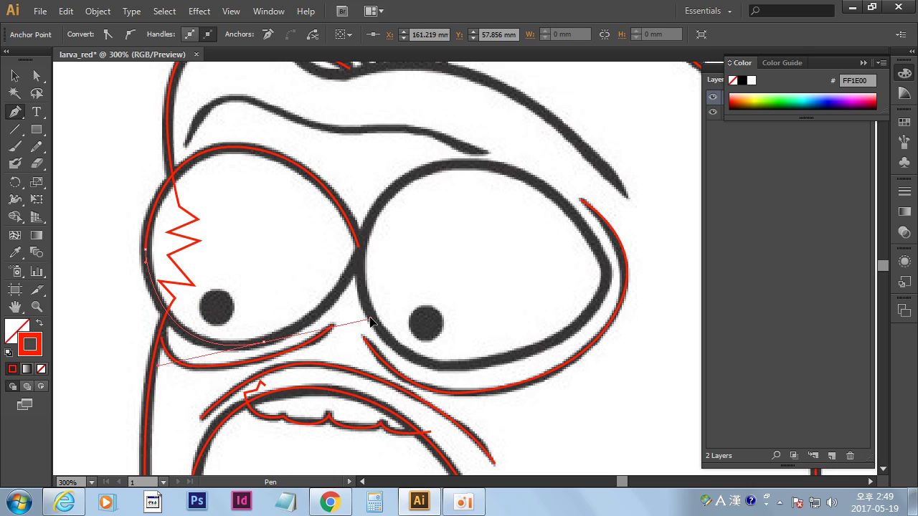
pyautogui.click(359, 248)
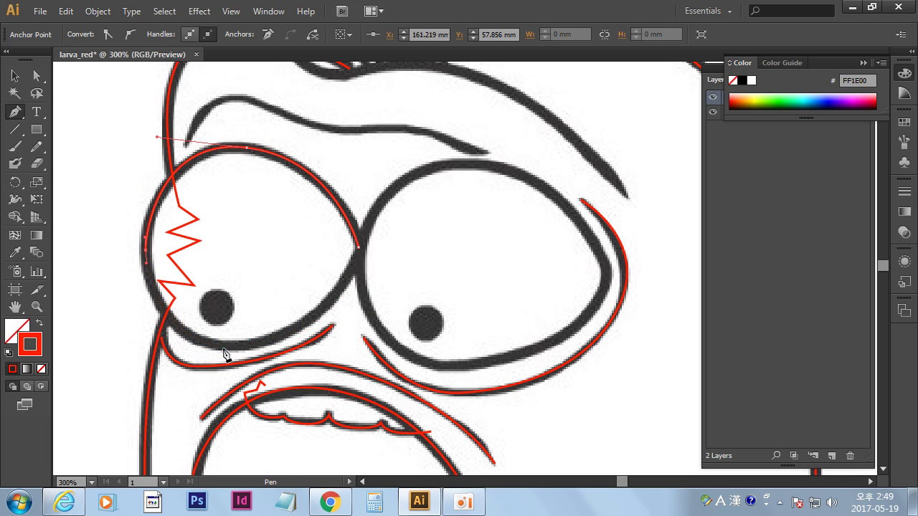
pyautogui.moveTo(220, 347); pyautogui.dragTo(283, 352)
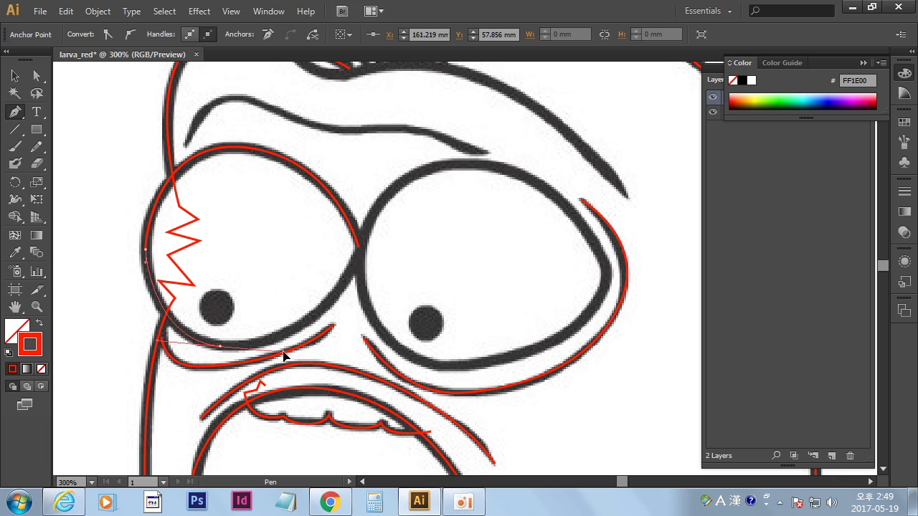
pyautogui.moveTo(285, 354); pyautogui.dragTo(287, 356)
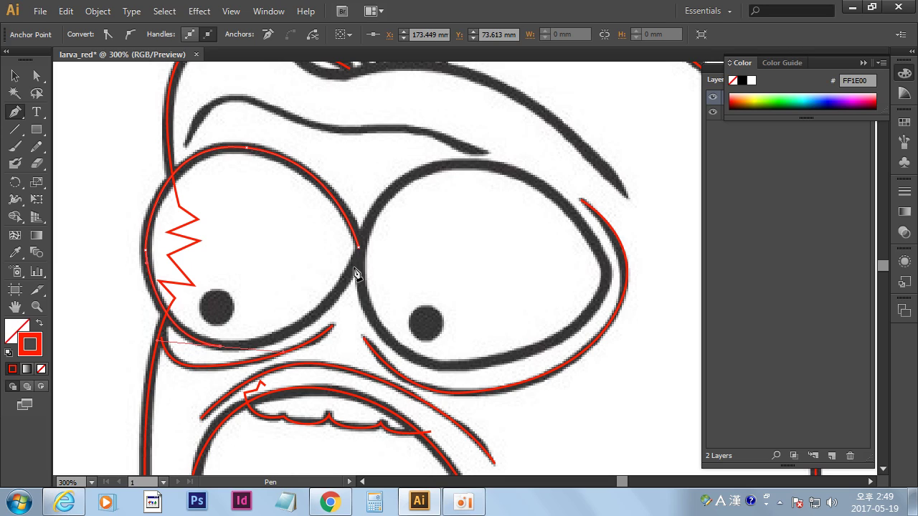
pyautogui.moveTo(359, 250); pyautogui.dragTo(363, 203)
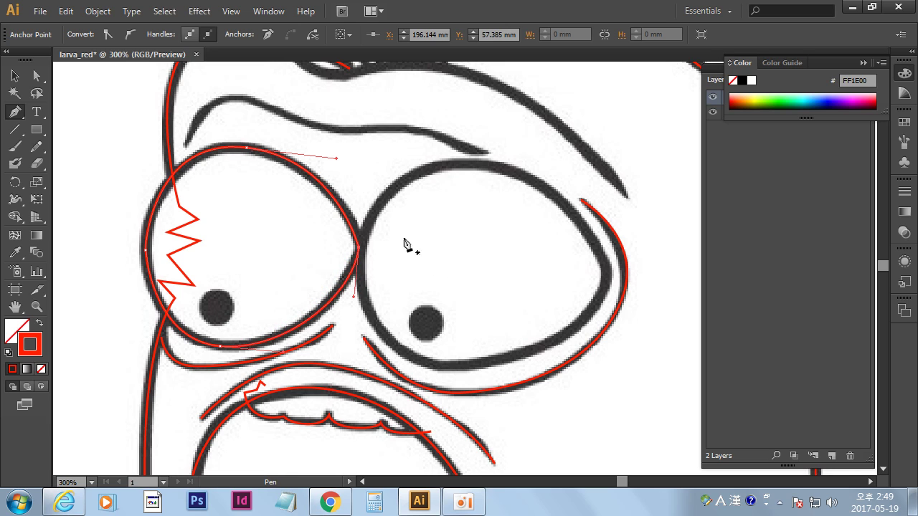
pyautogui.keyDown('ctrl'); pyautogui.click(301, 268); pyautogui.keyUp('ctrl')
pyautogui.moveTo(435, 267)
pyautogui.mouseDown()
pyautogui.moveTo(358, 262)
pyautogui.moveTo(385, 262)
pyautogui.mouseUp()
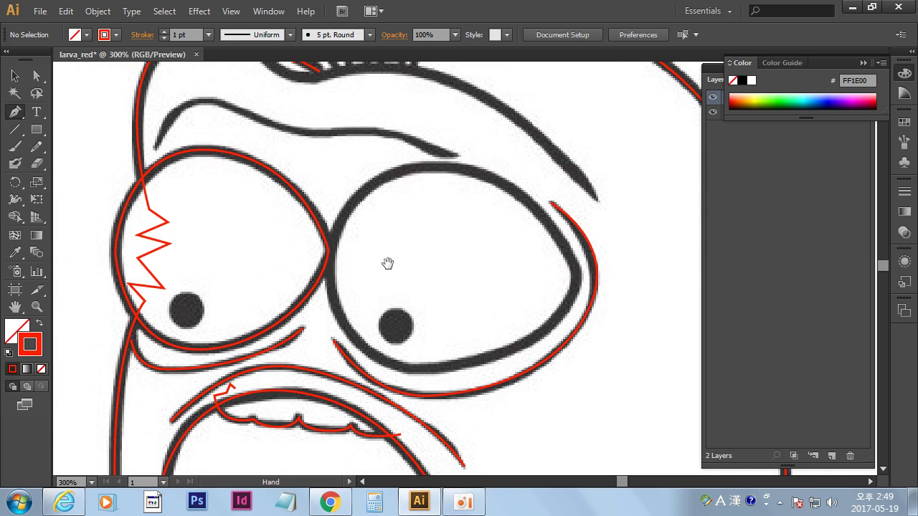
pyautogui.click(576, 277)
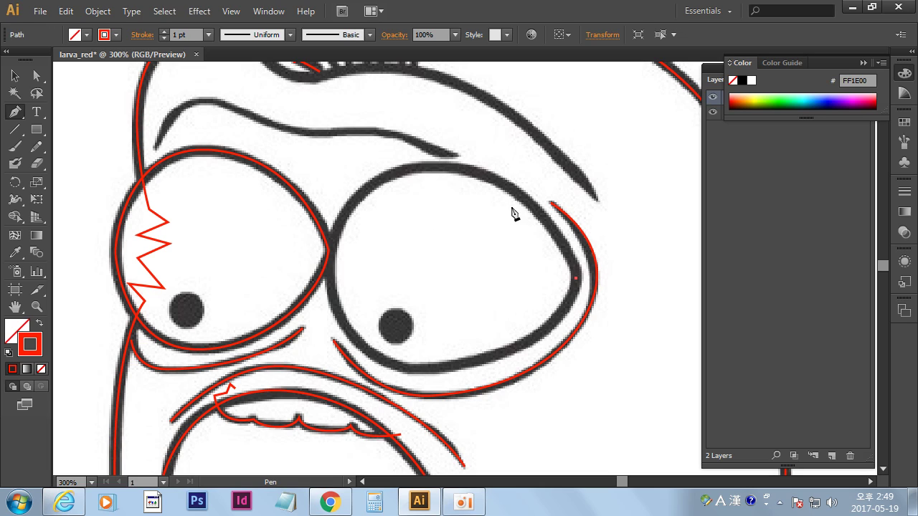
# Curve the outline over the right eye's top, left side and bottom, undoing one stray anchor.
pyautogui.click(488, 180)
pyautogui.hotkey('ctrl', 'z')
pyautogui.moveTo(479, 173); pyautogui.dragTo(406, 152)
pyautogui.moveTo(338, 225); pyautogui.dragTo(321, 271)
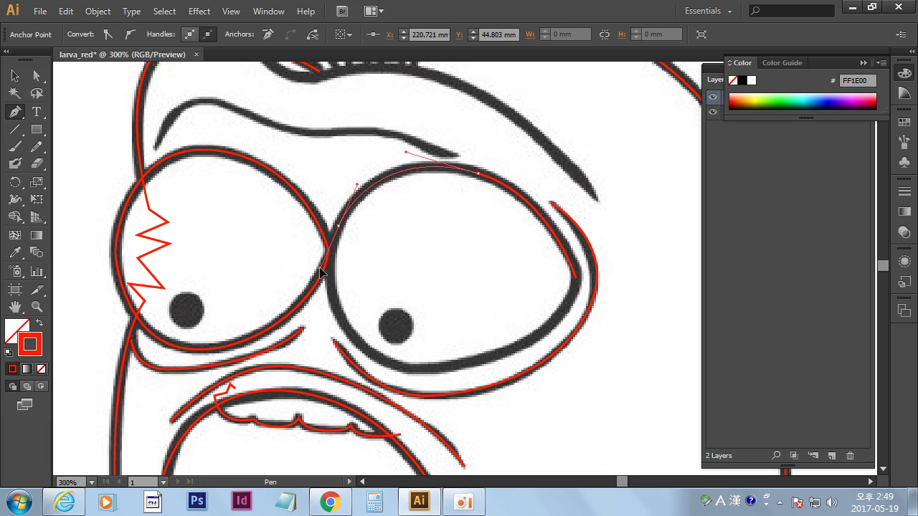
pyautogui.moveTo(353, 335); pyautogui.dragTo(378, 364)
pyautogui.moveTo(516, 351)
pyautogui.mouseDown()
pyautogui.moveTo(592, 314)
pyautogui.moveTo(491, 365)
pyautogui.moveTo(563, 338)
pyautogui.mouseUp()
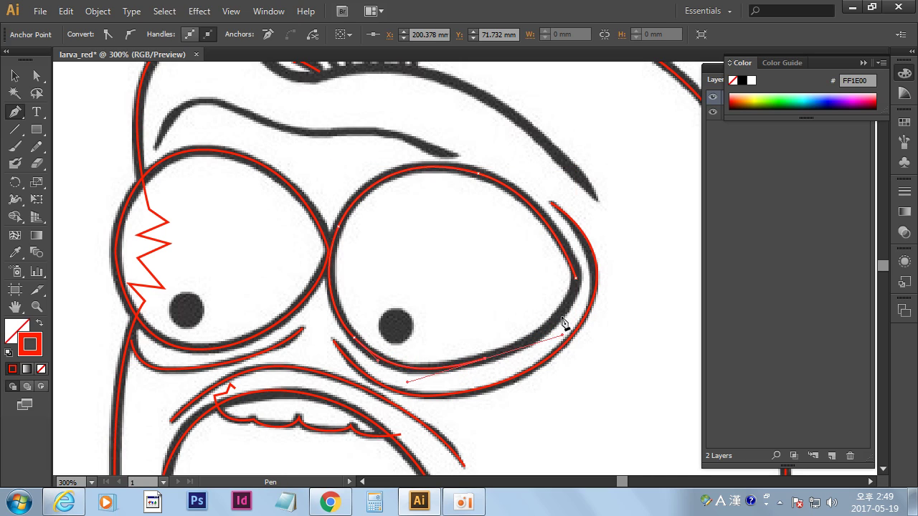
pyautogui.click(575, 283)
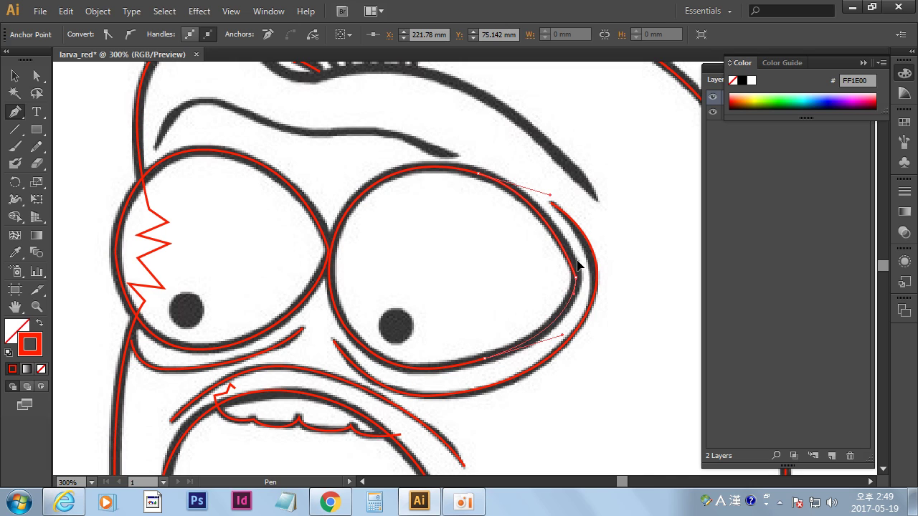
pyautogui.keyDown('ctrl'); pyautogui.click(667, 289); pyautogui.keyUp('ctrl')
pyautogui.moveTo(356, 243)
pyautogui.mouseDown()
pyautogui.moveTo(395, 266)
pyautogui.moveTo(465, 338)
pyautogui.mouseUp()
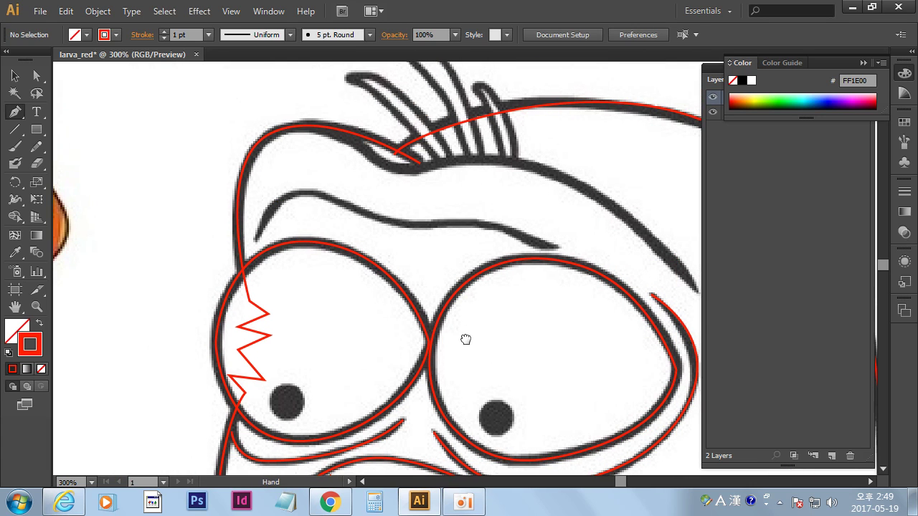
# Trace a curved path along the brow line above the eyes.
pyautogui.click(256, 239)
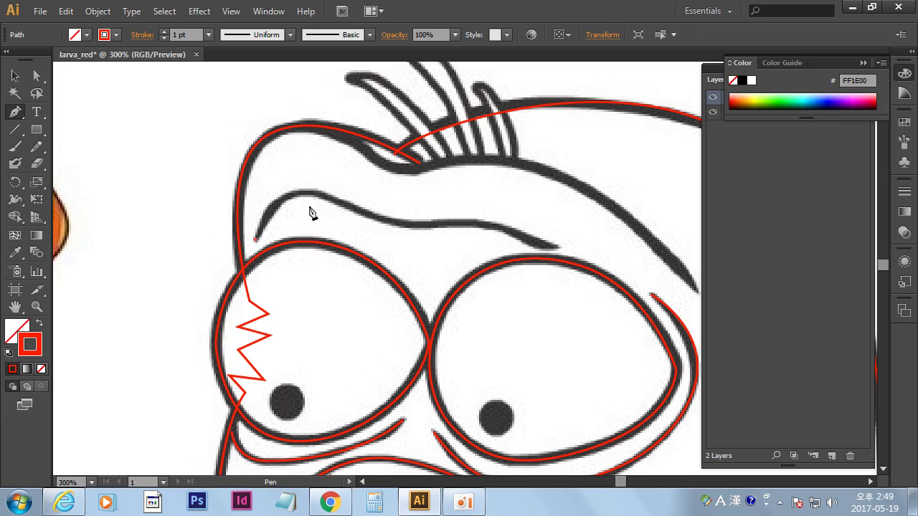
pyautogui.moveTo(298, 194); pyautogui.dragTo(332, 198)
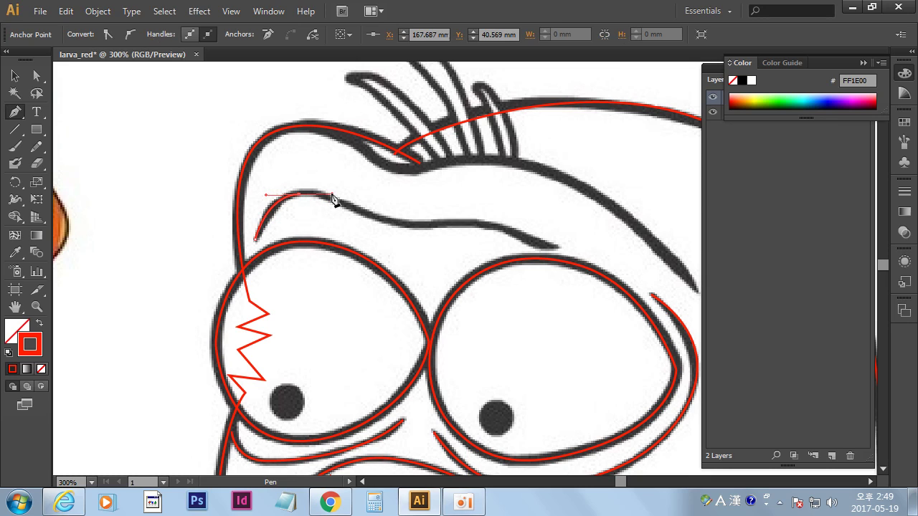
pyautogui.click(414, 228)
pyautogui.moveTo(416, 229); pyautogui.dragTo(444, 228)
pyautogui.moveTo(555, 247); pyautogui.dragTo(630, 278)
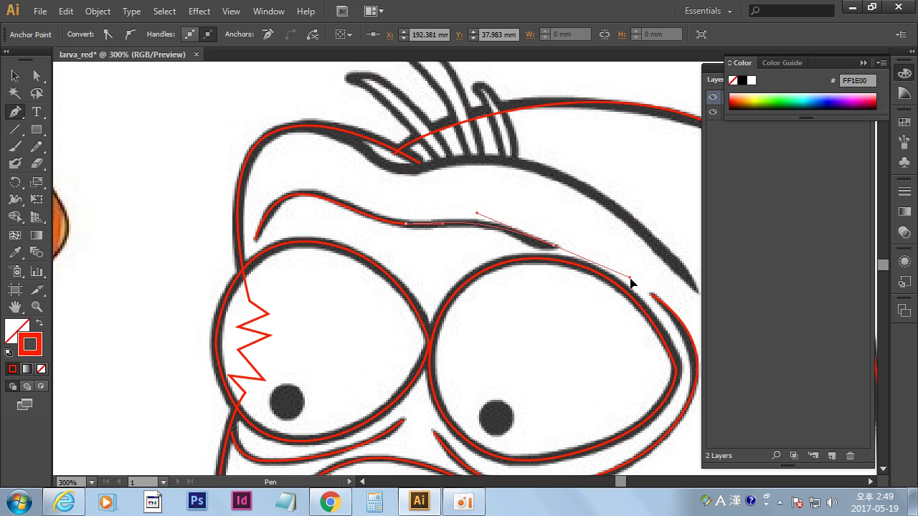
pyautogui.keyDown('ctrl'); pyautogui.click(604, 245); pyautogui.keyUp('ctrl')
# Trace the head's top outline down its right slope to the stroke tip, then deselect.
pyautogui.moveTo(490, 207); pyautogui.dragTo(392, 216)
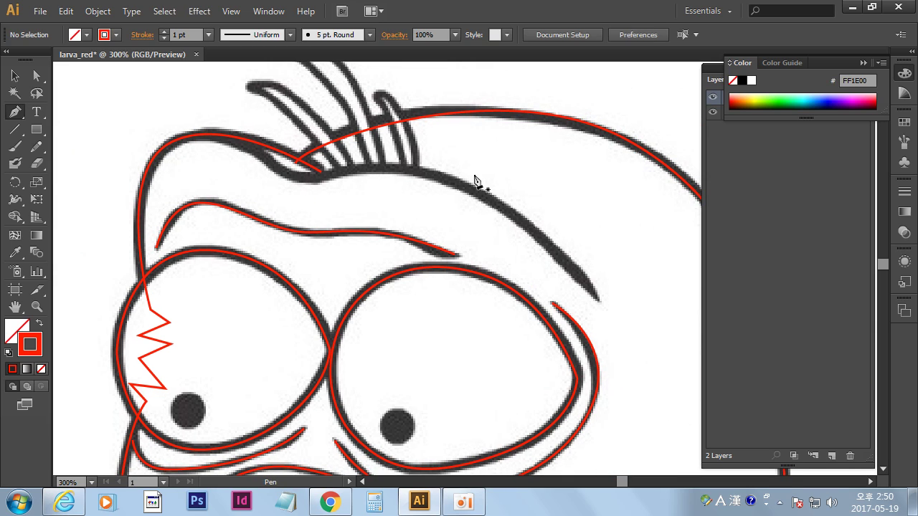
pyautogui.click(201, 137)
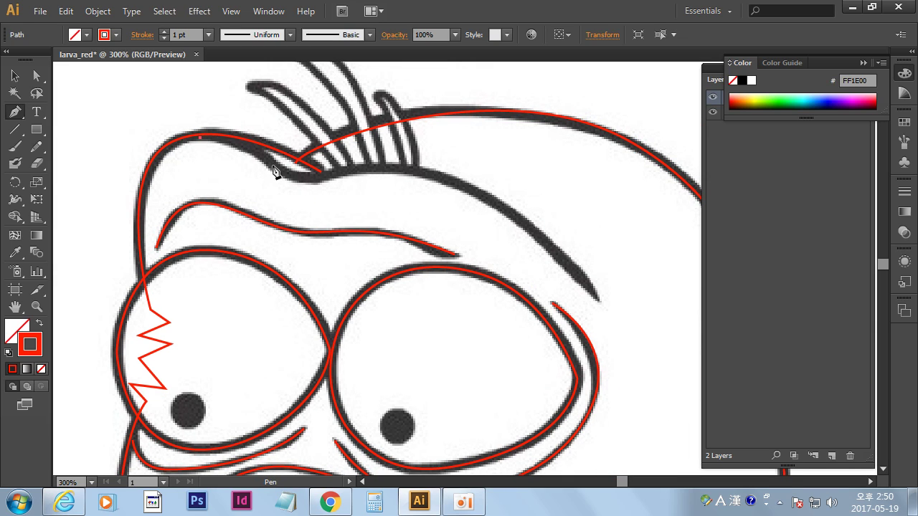
pyautogui.moveTo(267, 158)
pyautogui.mouseDown()
pyautogui.moveTo(291, 182)
pyautogui.moveTo(391, 162)
pyautogui.mouseUp()
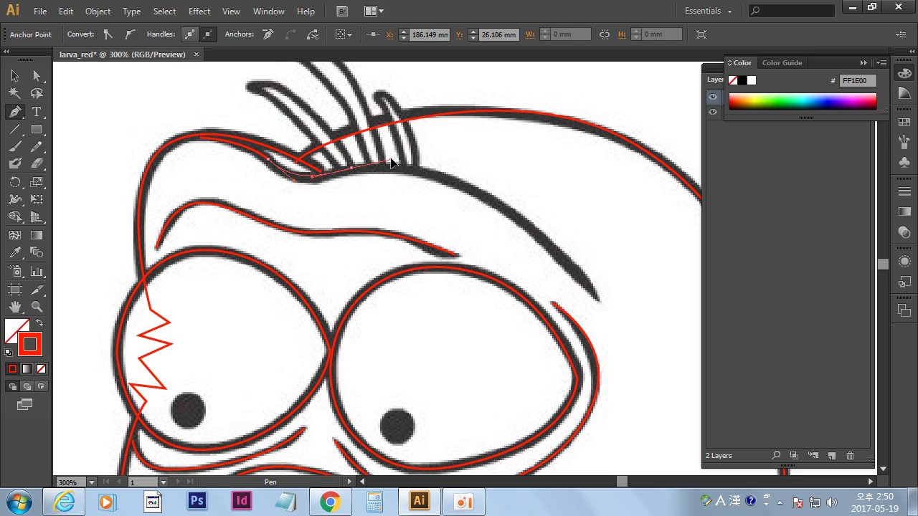
pyautogui.moveTo(391, 162); pyautogui.dragTo(384, 163)
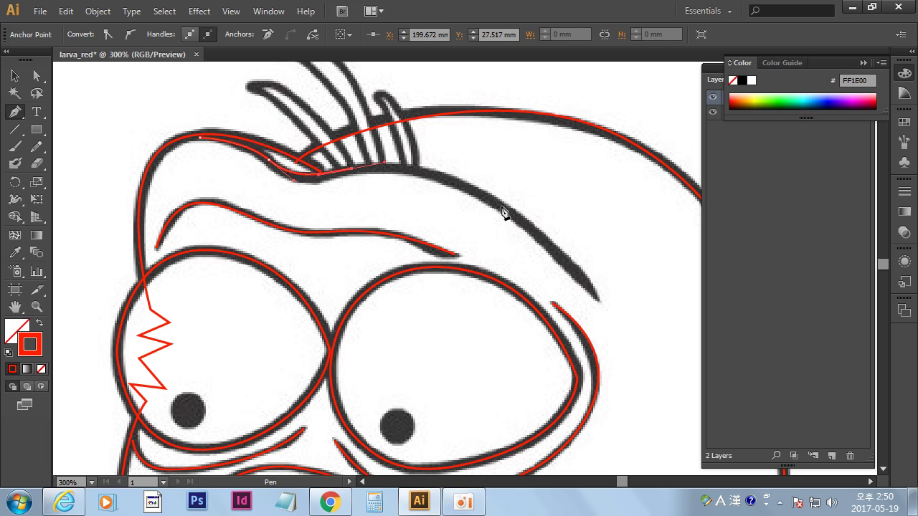
pyautogui.moveTo(498, 202); pyautogui.dragTo(531, 228)
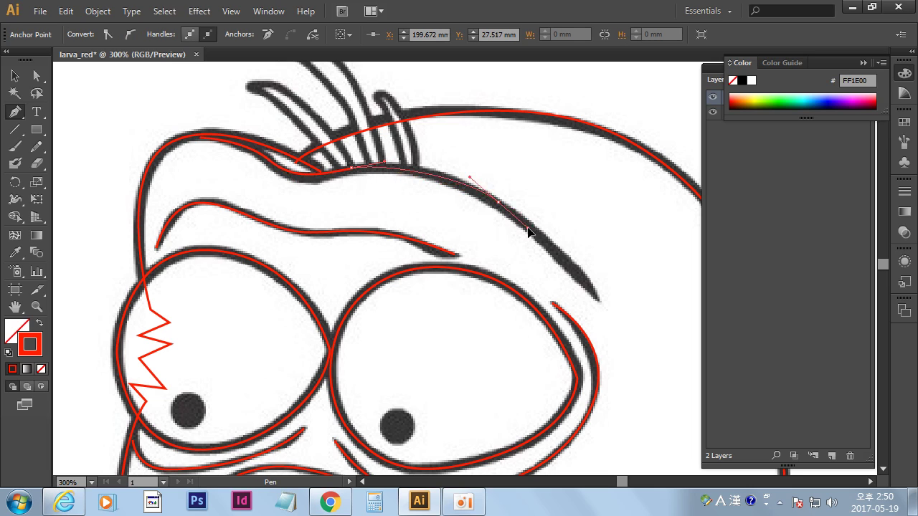
pyautogui.click(599, 301)
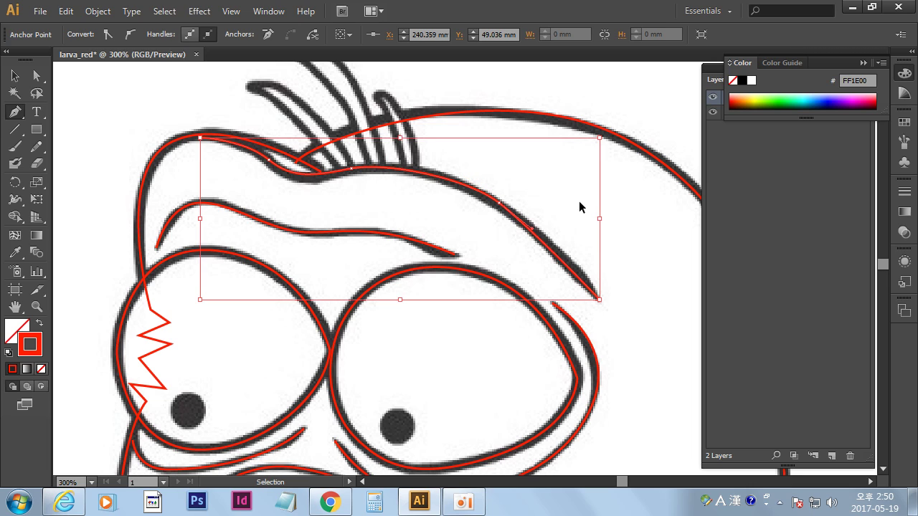
pyautogui.keyDown('ctrl'); pyautogui.click(620, 223); pyautogui.keyUp('ctrl')
pyautogui.moveTo(345, 179); pyautogui.dragTo(371, 209)
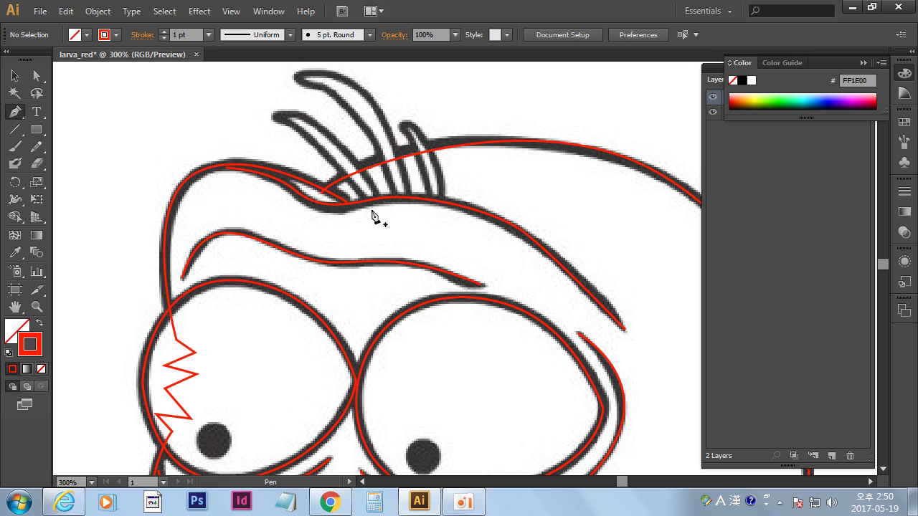
# Trace the left antenna strand with a curved open Pen path.
pyautogui.click(371, 211)
pyautogui.moveTo(276, 117); pyautogui.dragTo(237, 107)
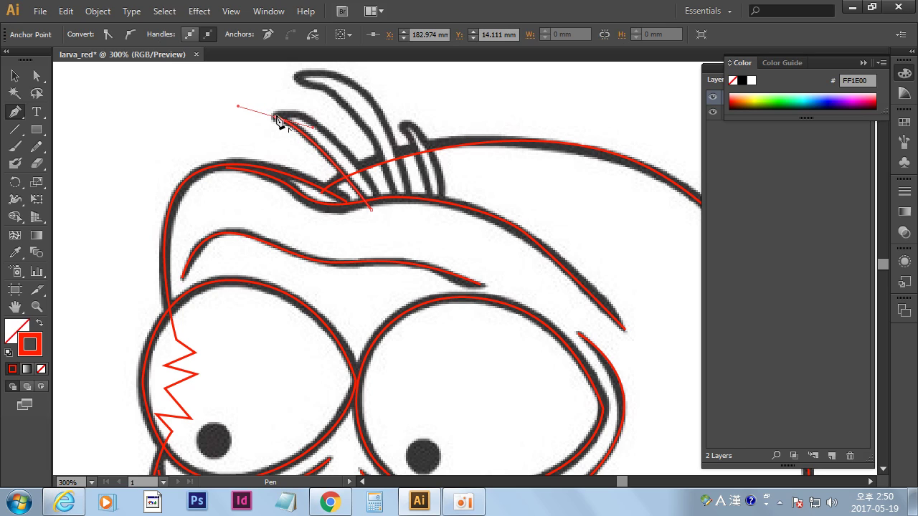
pyautogui.moveTo(380, 205)
pyautogui.mouseDown()
pyautogui.moveTo(425, 293)
pyautogui.moveTo(454, 322)
pyautogui.moveTo(444, 321)
pyautogui.mouseUp()
pyautogui.keyDown('ctrl'); pyautogui.click(417, 226); pyautogui.keyUp('ctrl')
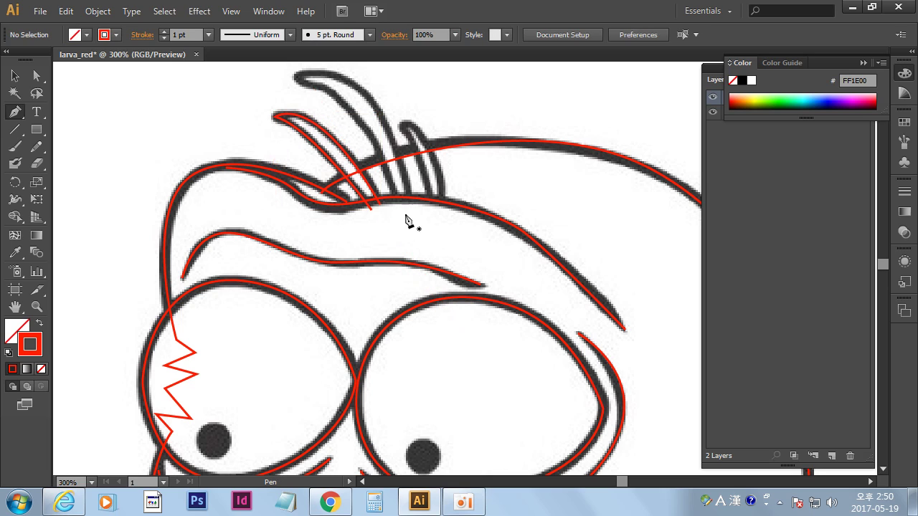
# Trace the next hair strand up to a sharp-cornered tip and back down to its base.
pyautogui.click(398, 205)
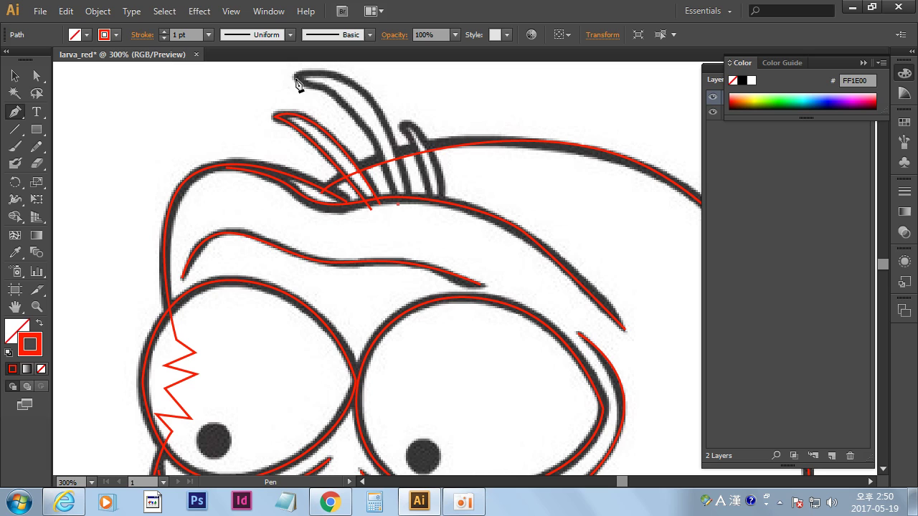
pyautogui.moveTo(296, 74); pyautogui.dragTo(218, 262)
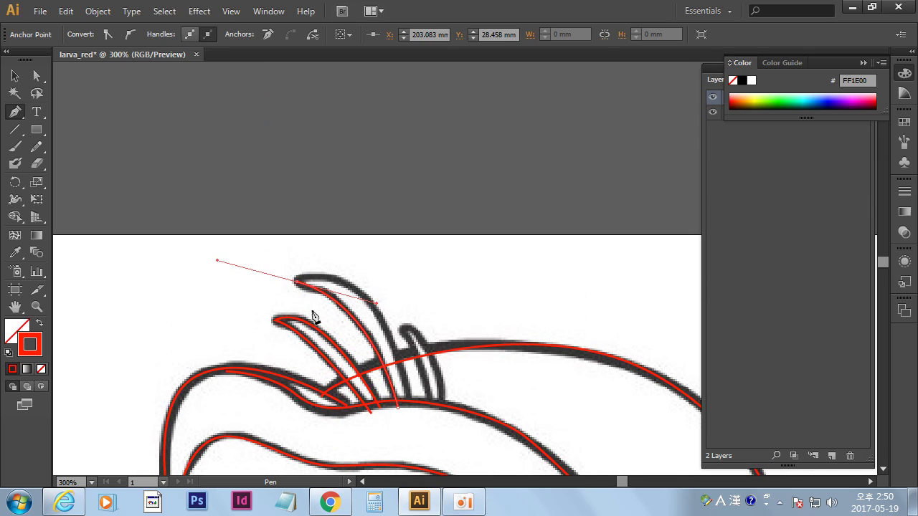
pyautogui.click(299, 287)
pyautogui.moveTo(375, 308)
pyautogui.mouseDown()
pyautogui.moveTo(430, 363)
pyautogui.moveTo(414, 362)
pyautogui.mouseUp()
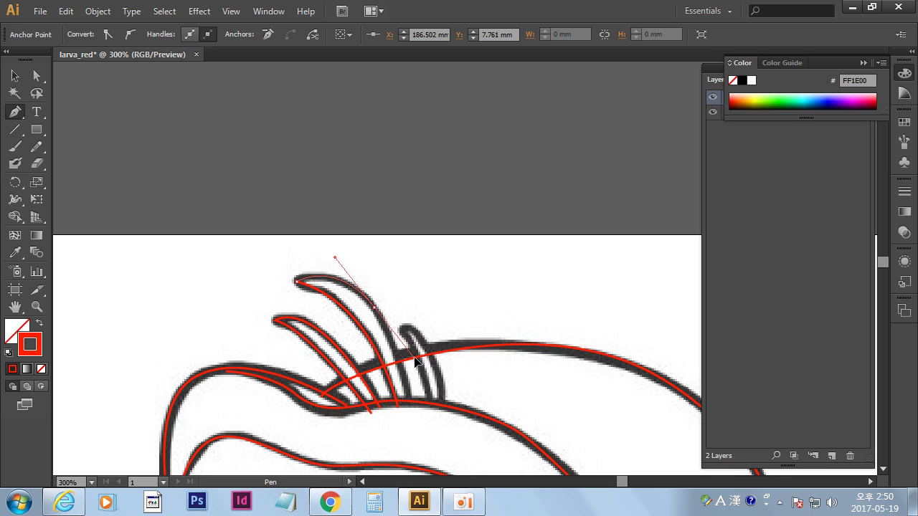
pyautogui.scroll(-3, 459, 334)
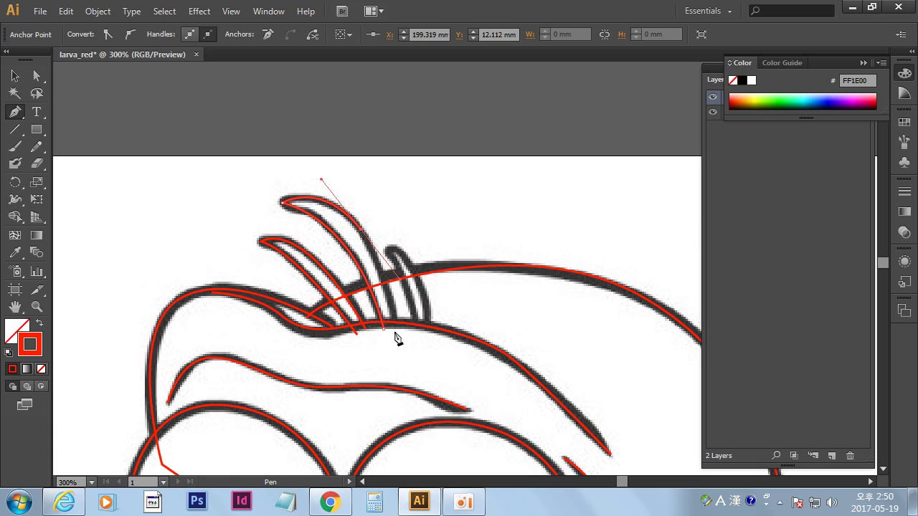
pyautogui.click(391, 334)
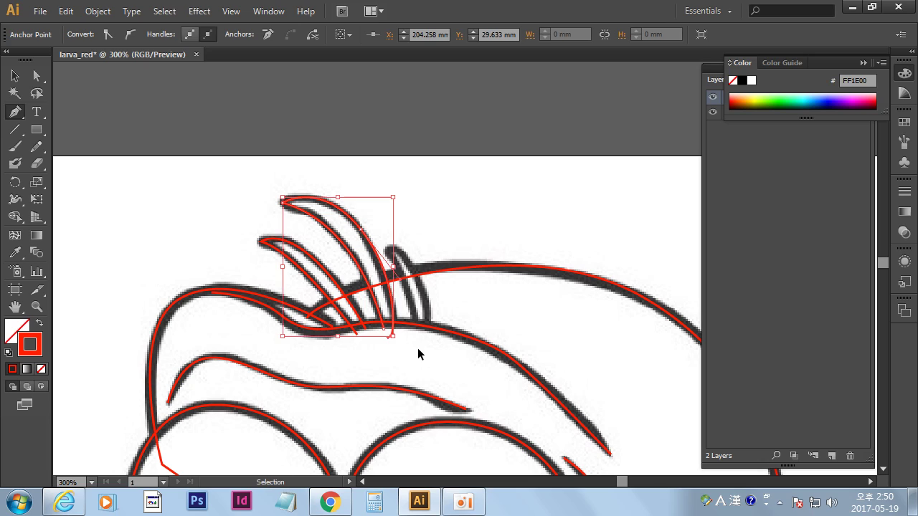
pyautogui.keyDown('ctrl'); pyautogui.click(418, 347); pyautogui.keyUp('ctrl')
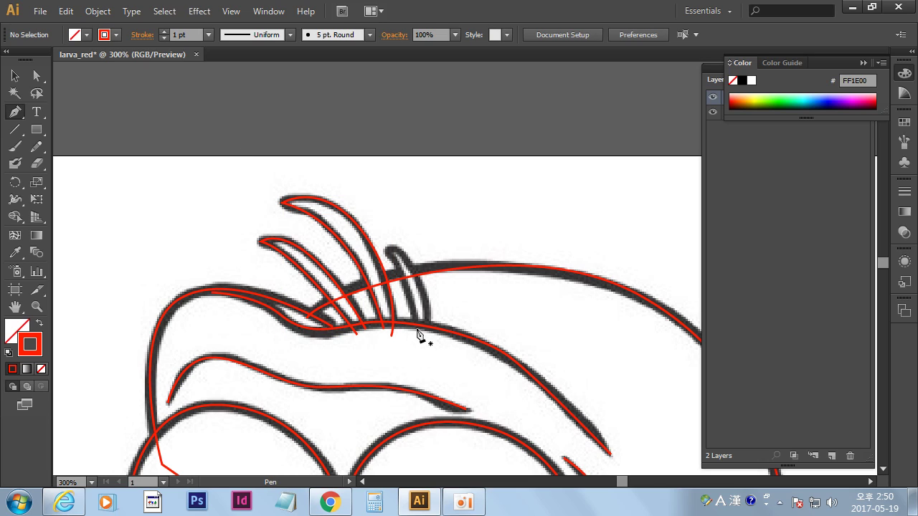
# Trace the third hair strand up to a sharp tip and down its other side.
pyautogui.click(417, 329)
pyautogui.moveTo(388, 253); pyautogui.dragTo(368, 229)
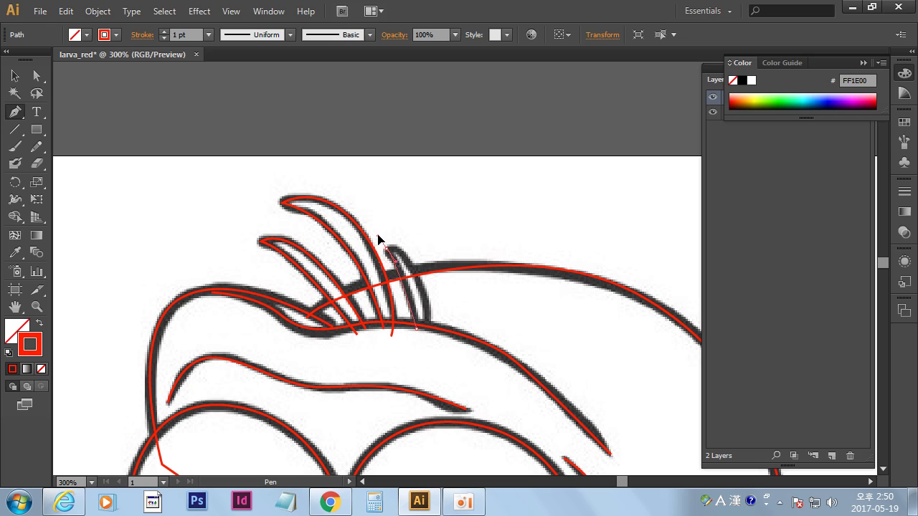
pyautogui.click(387, 252)
pyautogui.moveTo(429, 334); pyautogui.dragTo(431, 419)
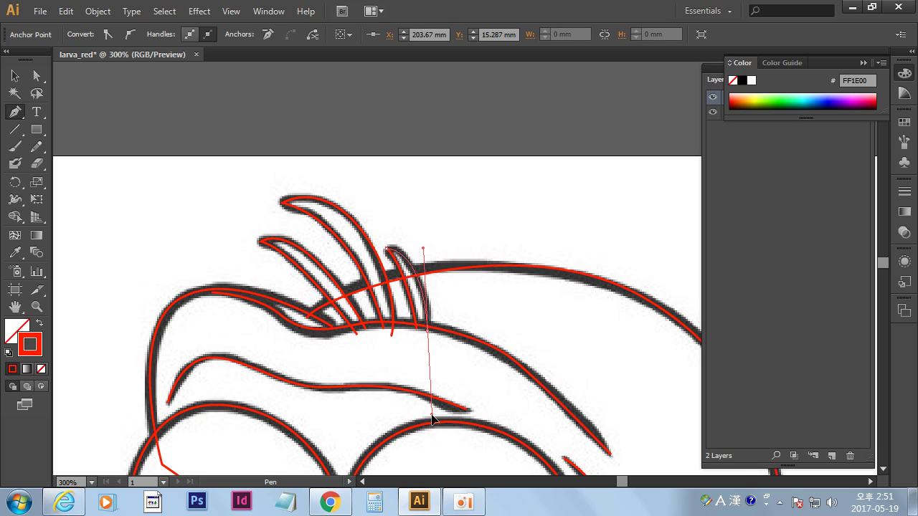
pyautogui.keyDown('ctrl'); pyautogui.click(475, 318); pyautogui.keyUp('ctrl')
pyautogui.scroll(-5, 461, 195)
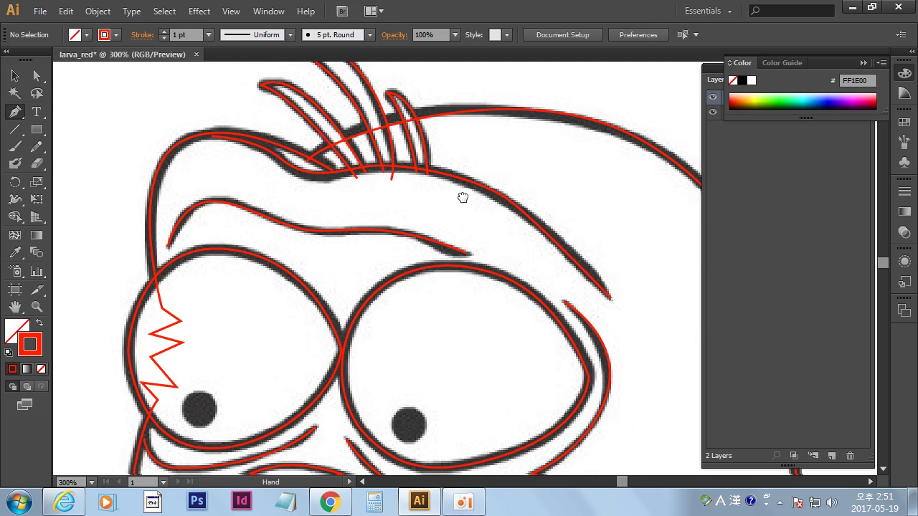
# Paint solid red dots over the left and right pupils with the Blob Brush.
pyautogui.moveTo(444, 337); pyautogui.dragTo(465, 213)
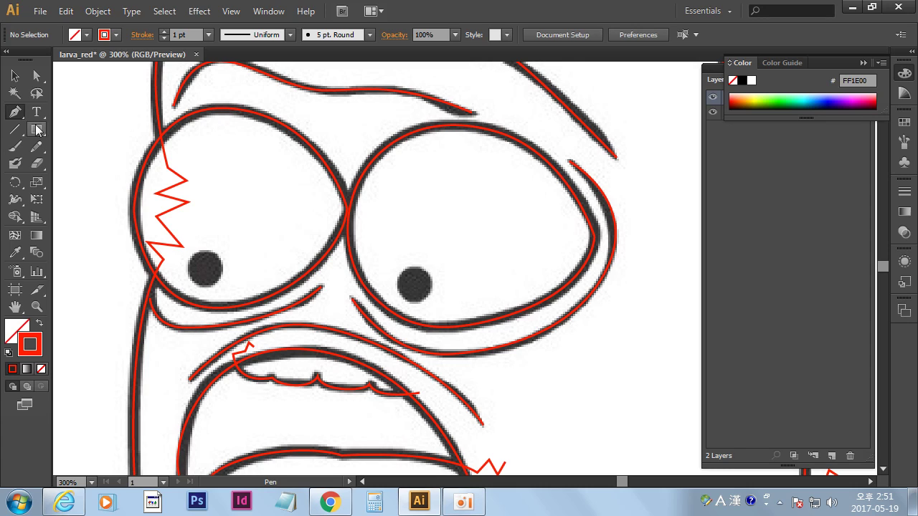
pyautogui.click(17, 165)
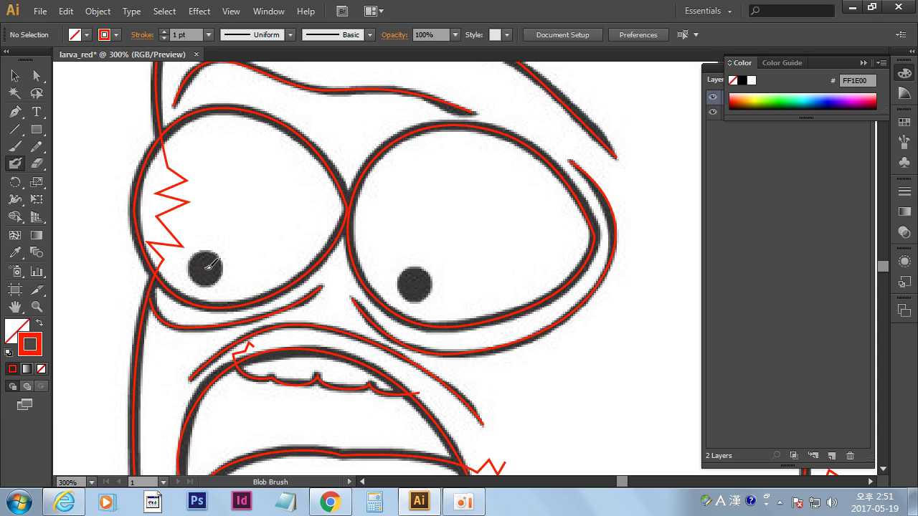
pyautogui.click(205, 268)
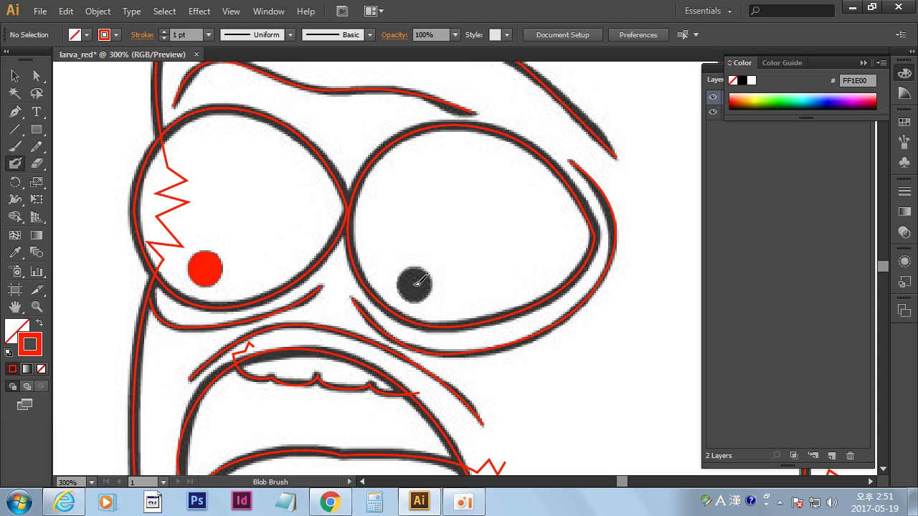
pyautogui.click(413, 284)
# Zoom out and move the whole red traced outline left, off the original drawing.
pyautogui.press('z')
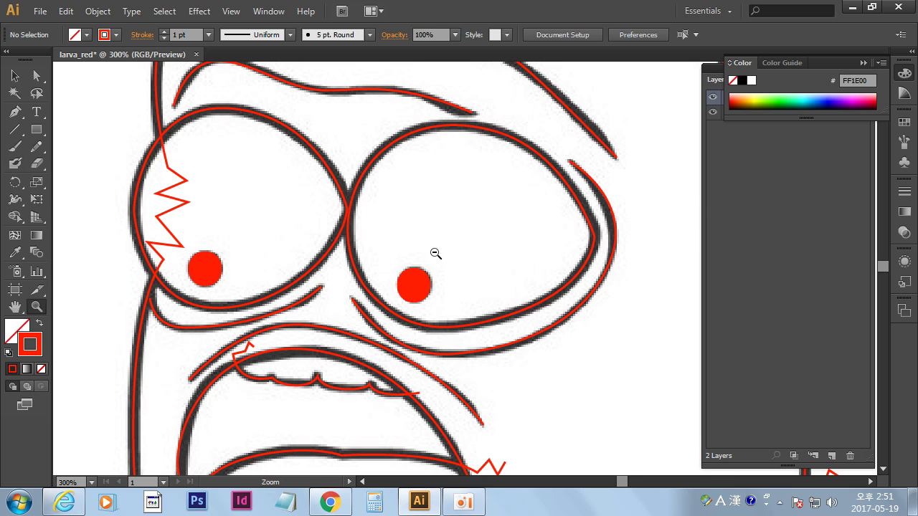
pyautogui.keyDown('alt'); pyautogui.click(436, 251); pyautogui.keyUp('alt')
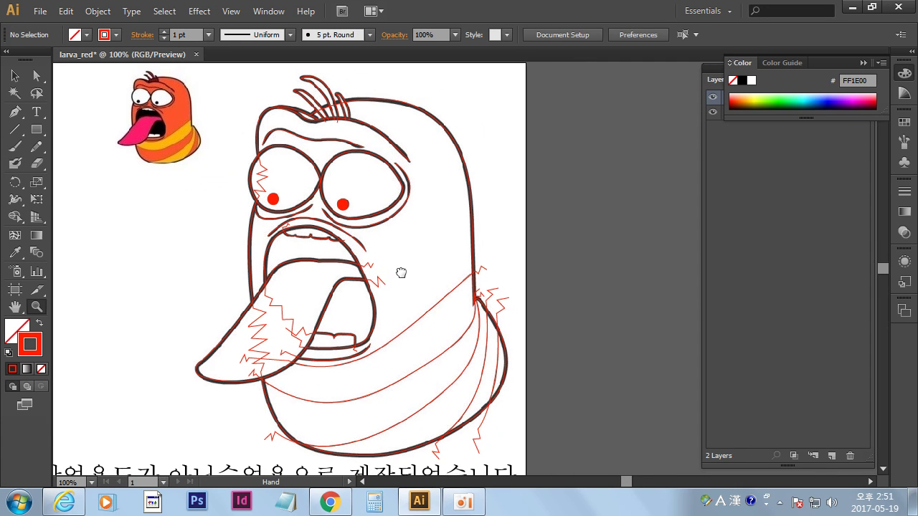
pyautogui.moveTo(279, 275); pyautogui.dragTo(298, 286)
pyautogui.keyDown('alt'); pyautogui.click(398, 277); pyautogui.keyUp('alt')
pyautogui.moveTo(440, 264)
pyautogui.mouseDown()
pyautogui.moveTo(393, 279)
pyautogui.moveTo(394, 271)
pyautogui.mouseUp()
pyautogui.click(15, 76)
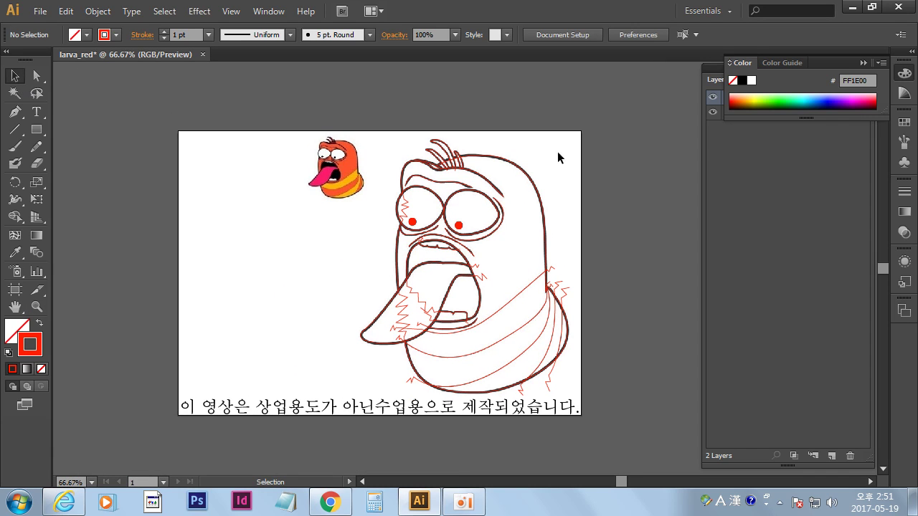
pyautogui.moveTo(348, 422); pyautogui.dragTo(582, 196)
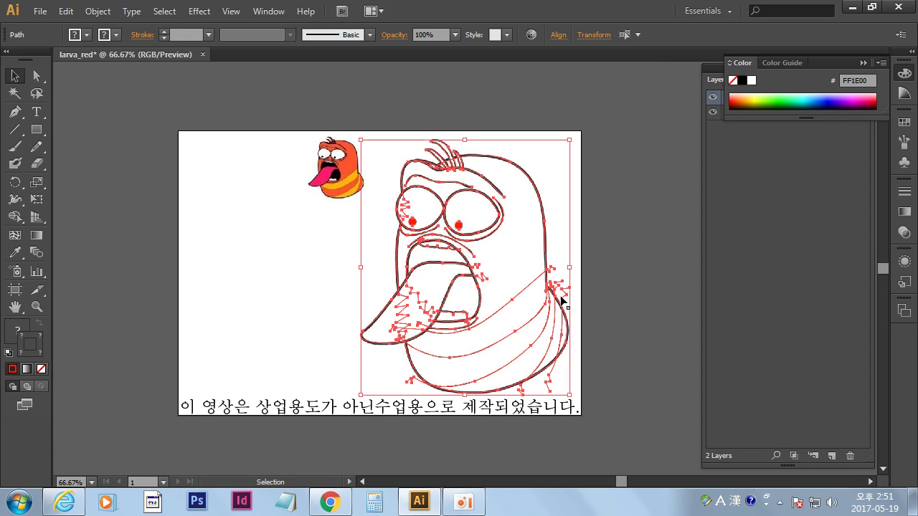
pyautogui.moveTo(555, 301); pyautogui.dragTo(343, 309)
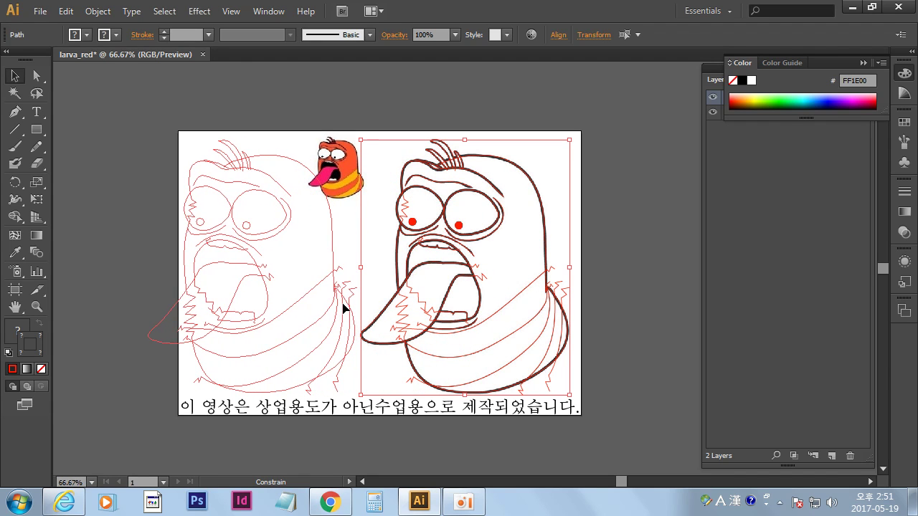
pyautogui.moveTo(342, 308); pyautogui.dragTo(435, 309)
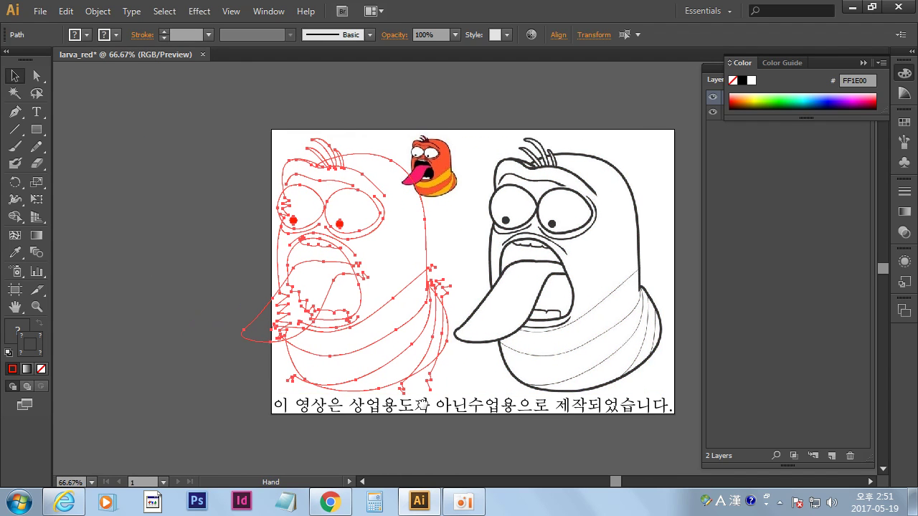
pyautogui.click(460, 428)
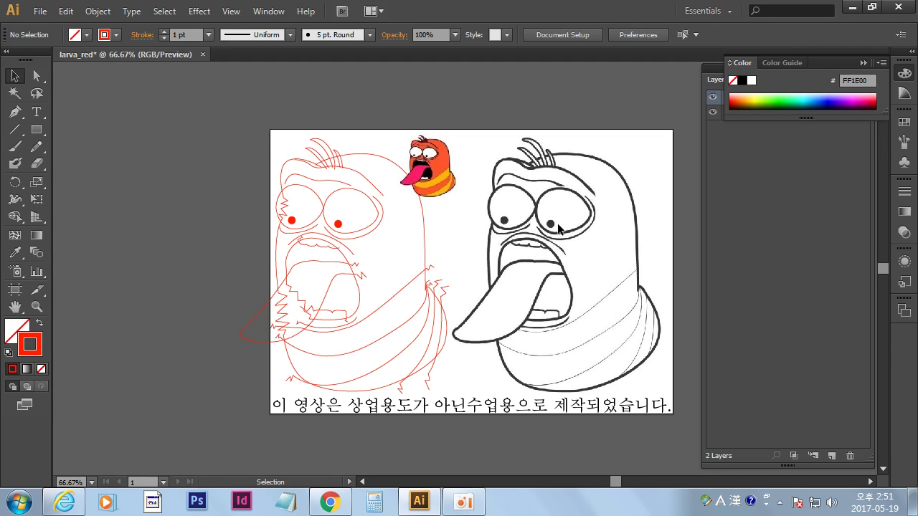
# Recenter the view and marquee-select part of the red traced lines.
pyautogui.hscroll(5, 520, 372)
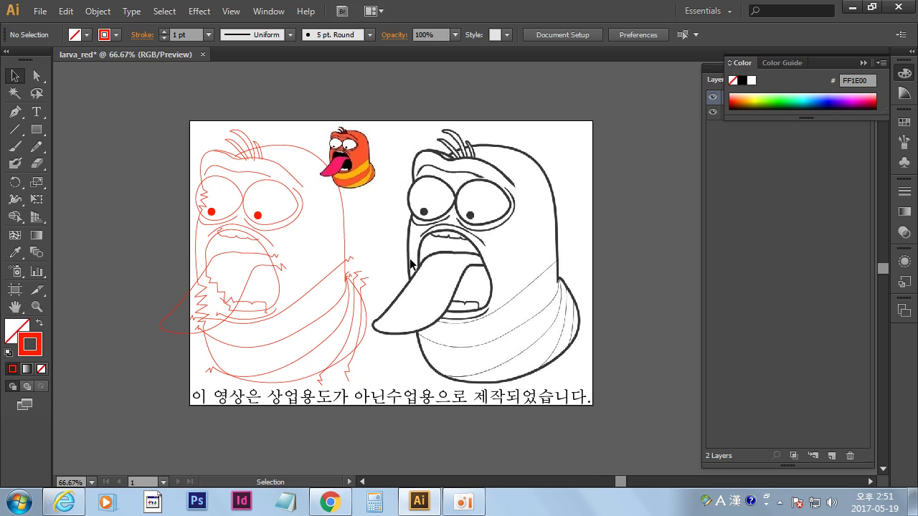
pyautogui.moveTo(430, 249)
pyautogui.mouseDown()
pyautogui.moveTo(526, 236)
pyautogui.moveTo(467, 240)
pyautogui.moveTo(491, 245)
pyautogui.mouseUp()
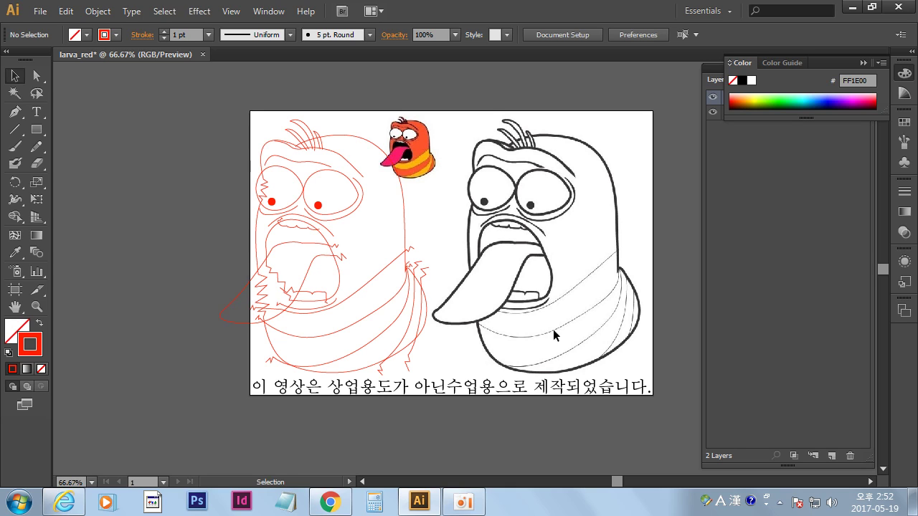
pyautogui.scroll(-1, 502, 301)
pyautogui.moveTo(406, 192)
pyautogui.mouseDown()
pyautogui.moveTo(379, 203)
pyautogui.moveTo(398, 366)
pyautogui.mouseUp()
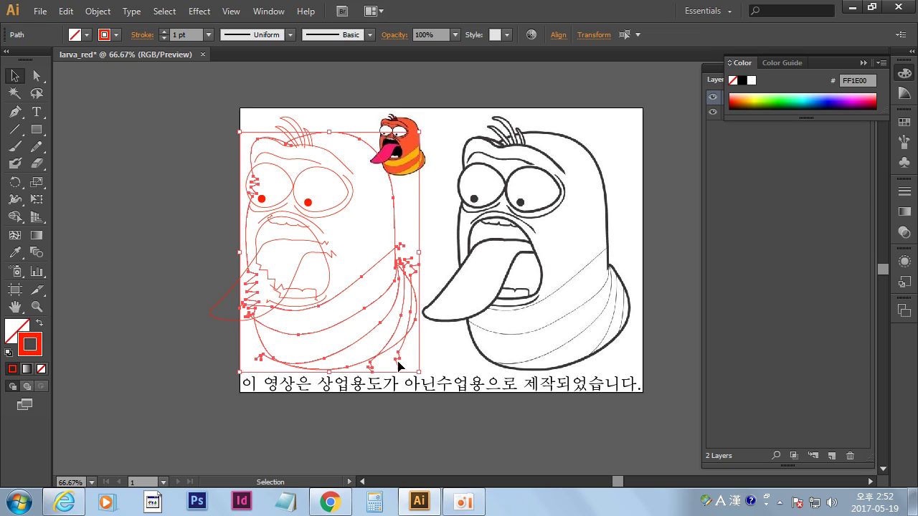
# Duplicate the body and stripe lines to a copy left of the artboard.
pyautogui.click(438, 274)
pyautogui.moveTo(408, 205); pyautogui.dragTo(379, 225)
pyautogui.click(435, 244)
pyautogui.moveTo(238, 311); pyautogui.dragTo(414, 267)
pyautogui.moveTo(438, 237); pyautogui.dragTo(363, 388)
pyautogui.moveTo(362, 259); pyautogui.dragTo(417, 257)
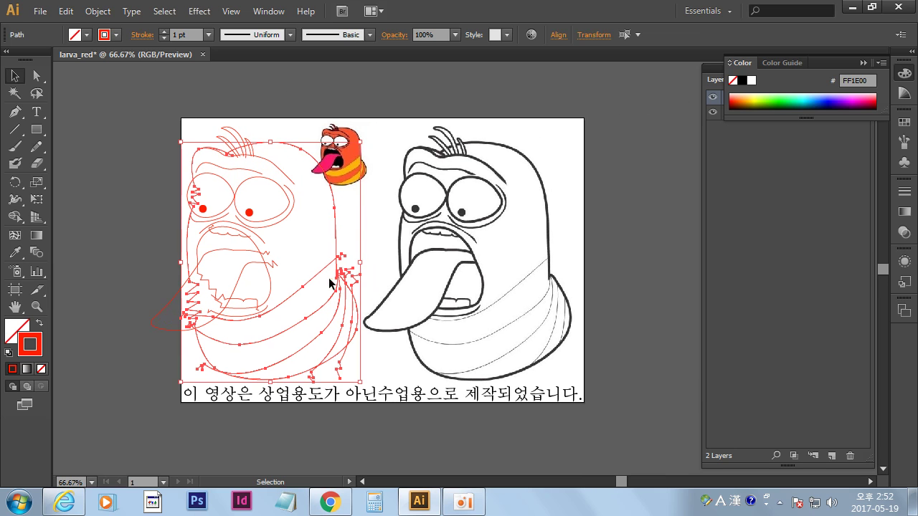
pyautogui.moveTo(341, 263)
pyautogui.mouseDown()
pyautogui.moveTo(581, 262)
pyautogui.moveTo(579, 231)
pyautogui.moveTo(647, 260)
pyautogui.moveTo(338, 227)
pyautogui.moveTo(116, 254)
pyautogui.moveTo(127, 270)
pyautogui.mouseUp()
pyautogui.moveTo(328, 282); pyautogui.dragTo(510, 251)
pyautogui.click(329, 198)
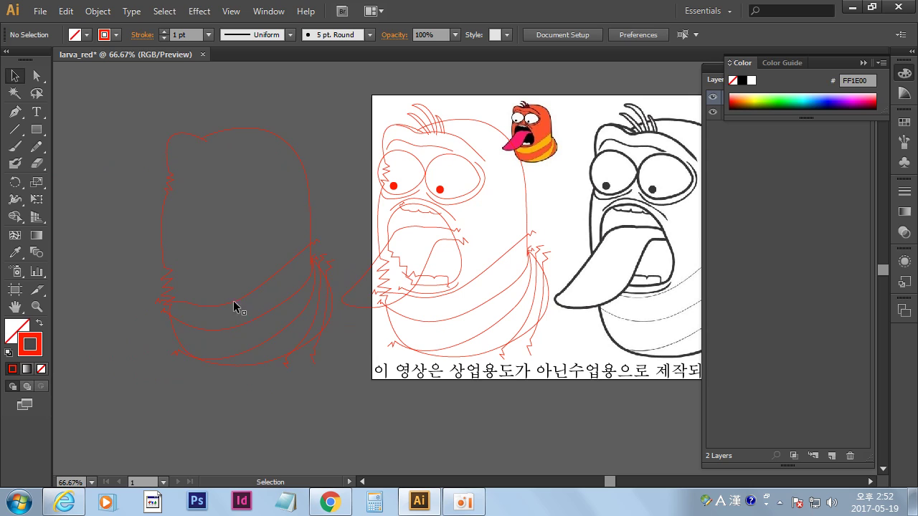
# Set the copied body outline's stroke to white and reselect it.
pyautogui.moveTo(165, 105); pyautogui.dragTo(339, 373)
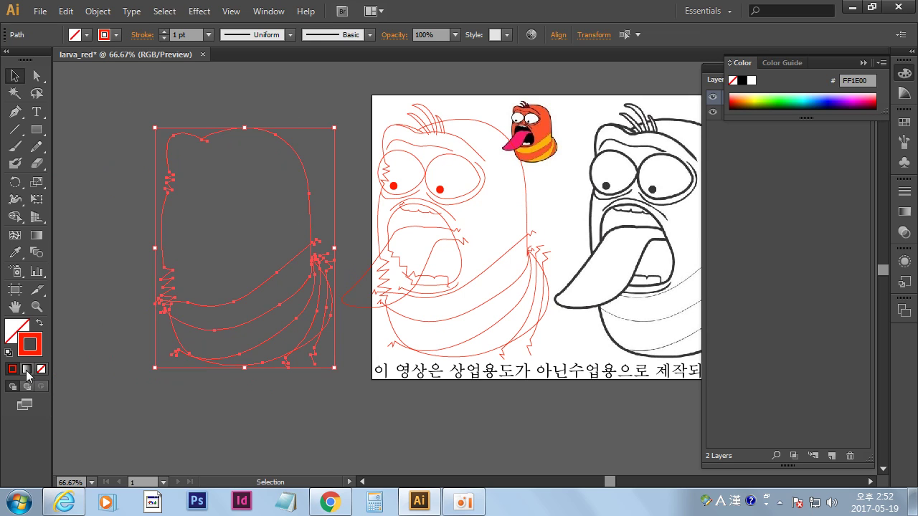
pyautogui.click(751, 82)
pyautogui.click(323, 376)
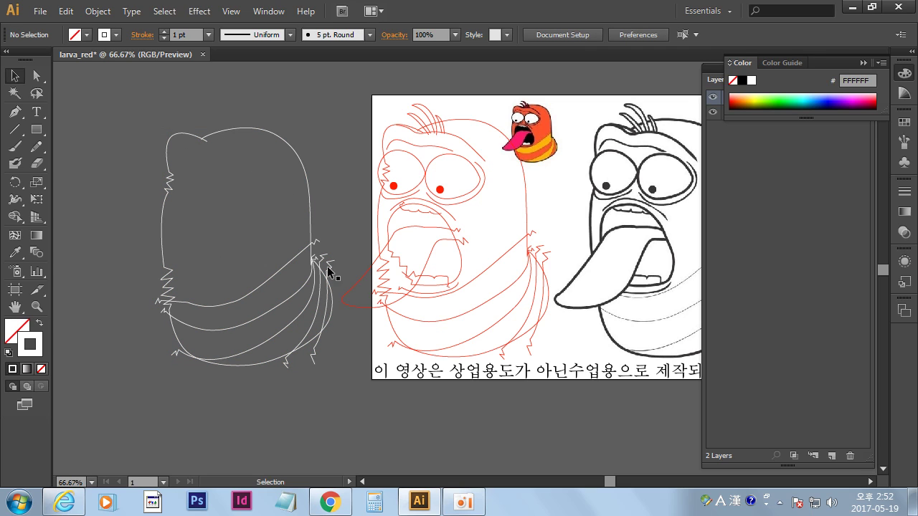
pyautogui.moveTo(188, 111)
pyautogui.mouseDown()
pyautogui.moveTo(283, 352)
pyautogui.moveTo(334, 391)
pyautogui.mouseUp()
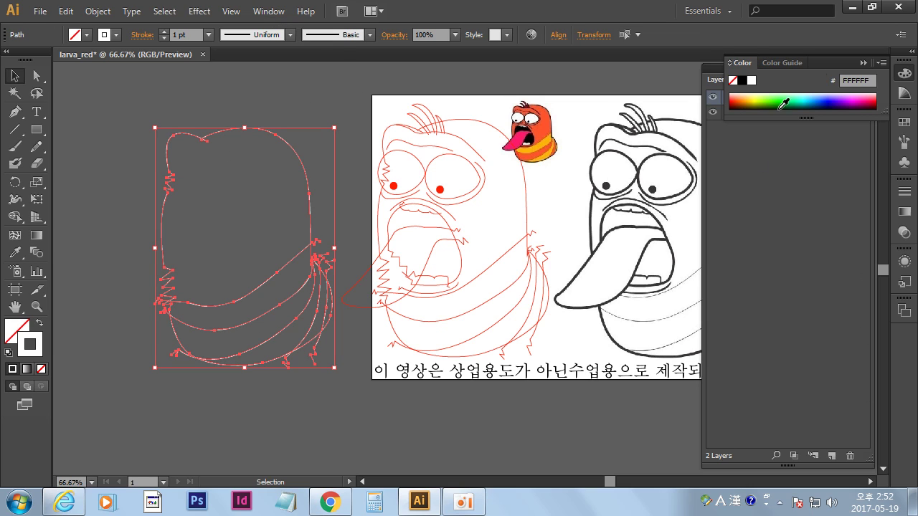
pyautogui.click(270, 12)
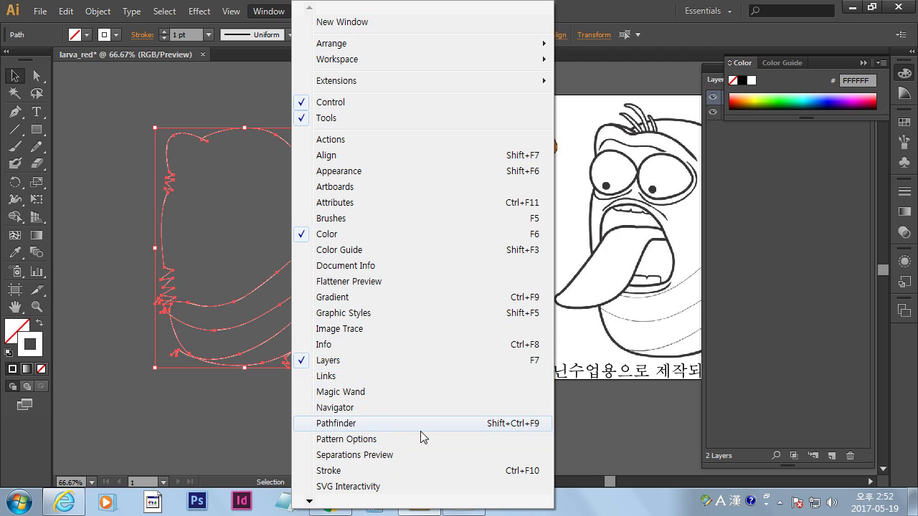
# Float the Pathfinder panel alone, close the Transform/Align group, and reselect the white outline.
pyautogui.click(335, 423)
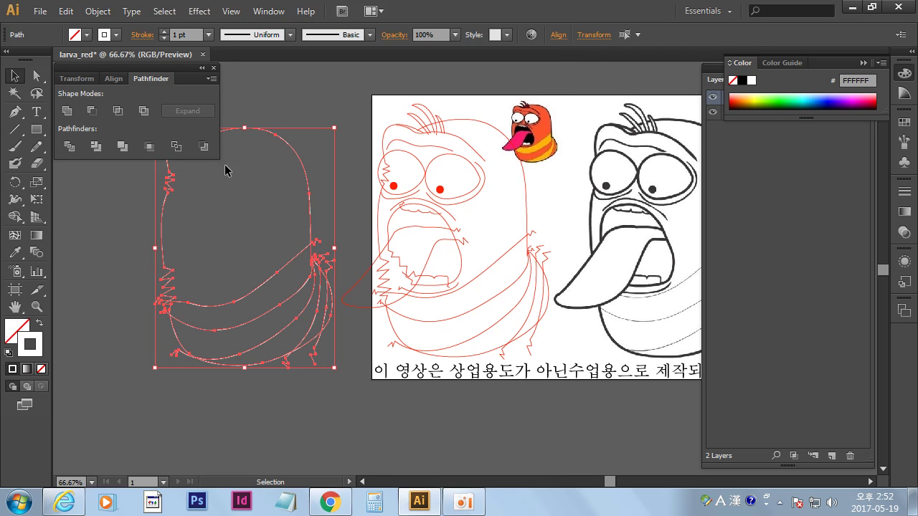
pyautogui.moveTo(147, 78)
pyautogui.mouseDown()
pyautogui.moveTo(140, 385)
pyautogui.moveTo(105, 370)
pyautogui.mouseUp()
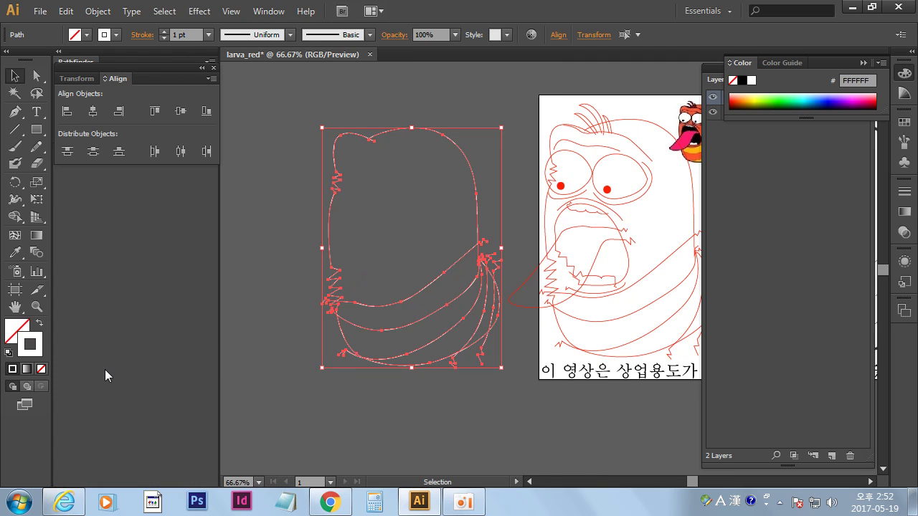
pyautogui.click(212, 70)
pyautogui.moveTo(64, 63); pyautogui.dragTo(276, 87)
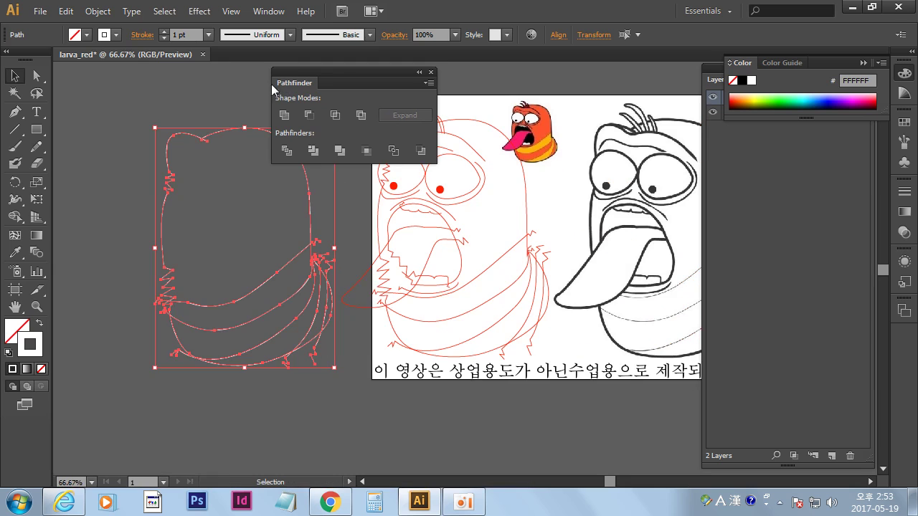
pyautogui.moveTo(395, 71); pyautogui.dragTo(183, 379)
pyautogui.click(327, 412)
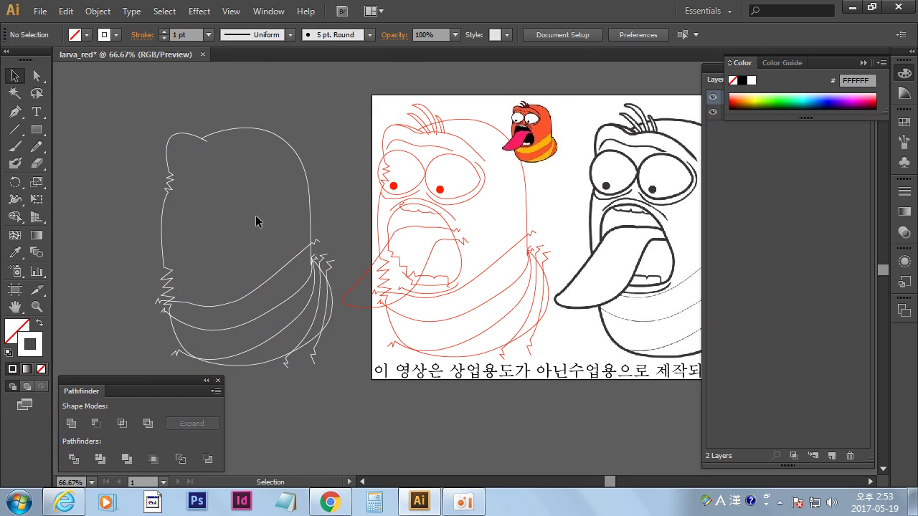
pyautogui.moveTo(361, 263); pyautogui.dragTo(418, 198)
pyautogui.moveTo(195, 60); pyautogui.dragTo(391, 313)
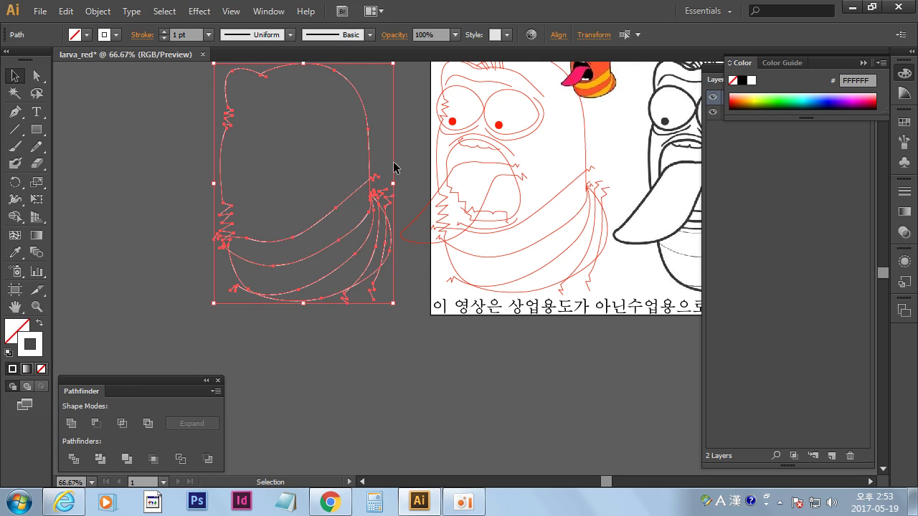
# Divide the white body copy with Pathfinder and apply default white fill, black stroke.
pyautogui.click(74, 458)
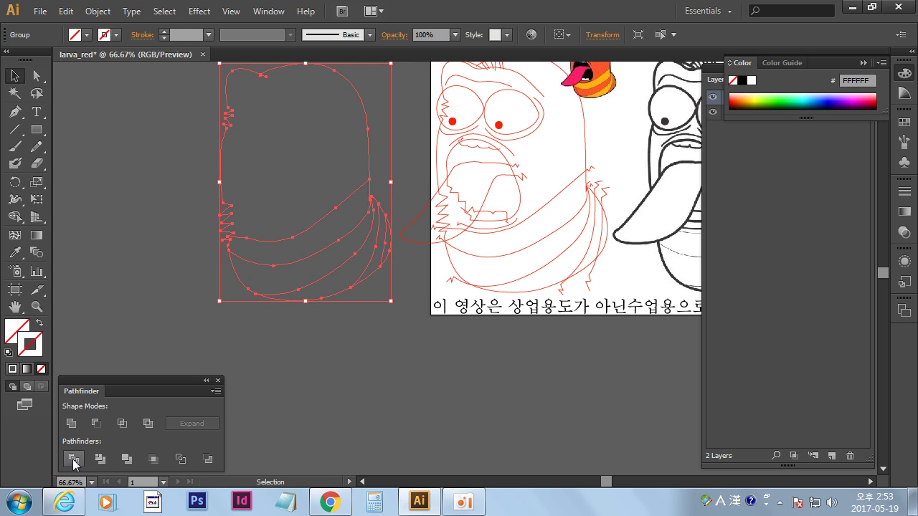
pyautogui.click(9, 353)
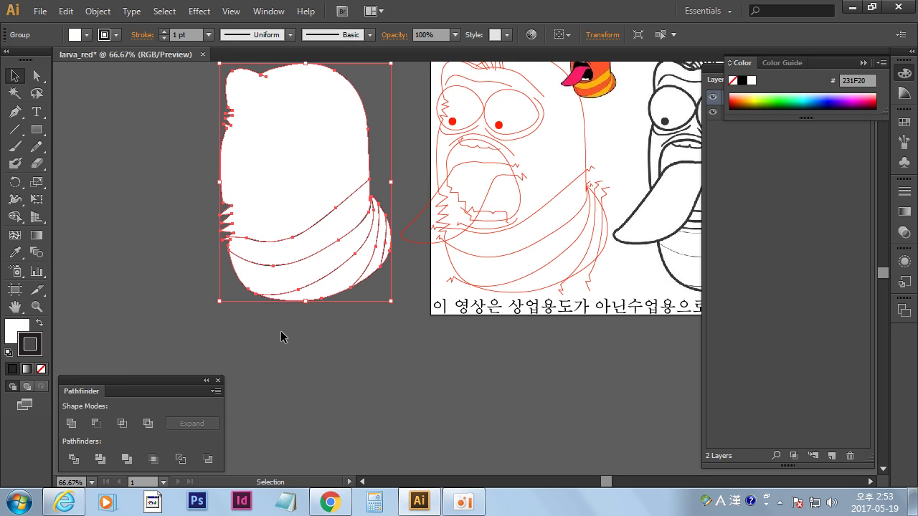
pyautogui.click(380, 352)
pyautogui.moveTo(392, 318); pyautogui.dragTo(364, 348)
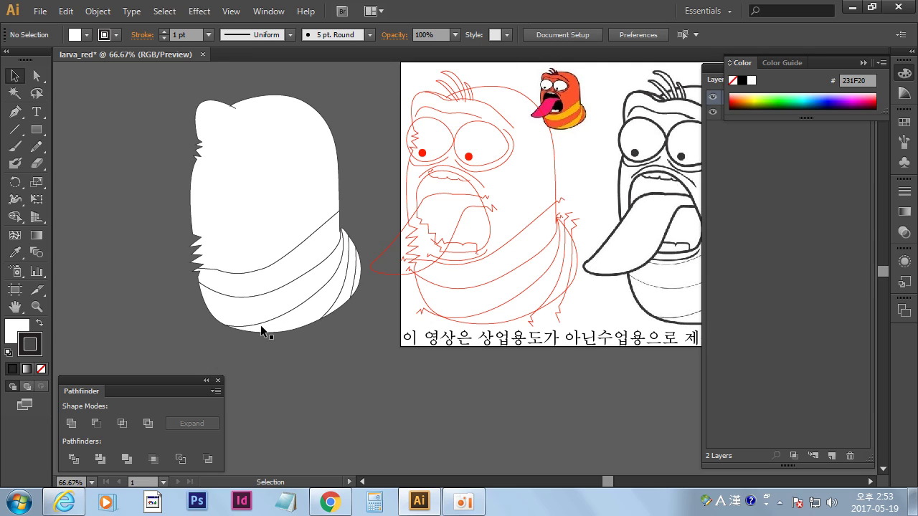
pyautogui.moveTo(336, 354)
pyautogui.mouseDown()
pyautogui.moveTo(344, 345)
pyautogui.moveTo(332, 349)
pyautogui.mouseUp()
pyautogui.moveTo(385, 323); pyautogui.dragTo(363, 329)
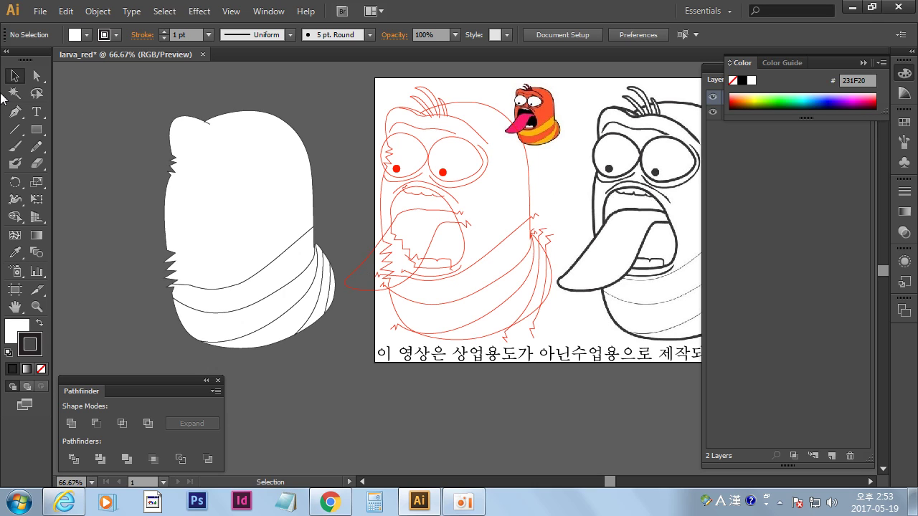
# Delete the body, middle band and right-edge strip pieces, leaving three stripes selected.
pyautogui.click(38, 76)
pyautogui.click(233, 189)
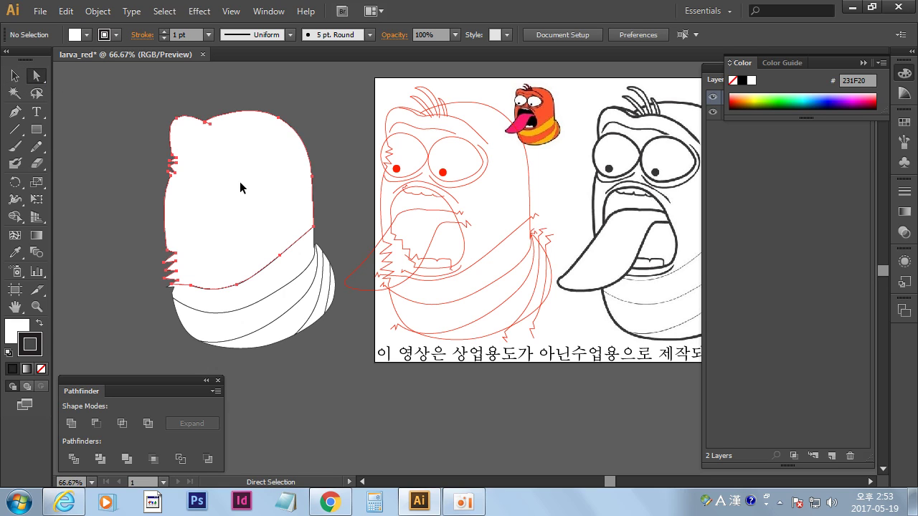
pyautogui.press('Delete')
pyautogui.click(247, 322)
pyautogui.press('Delete')
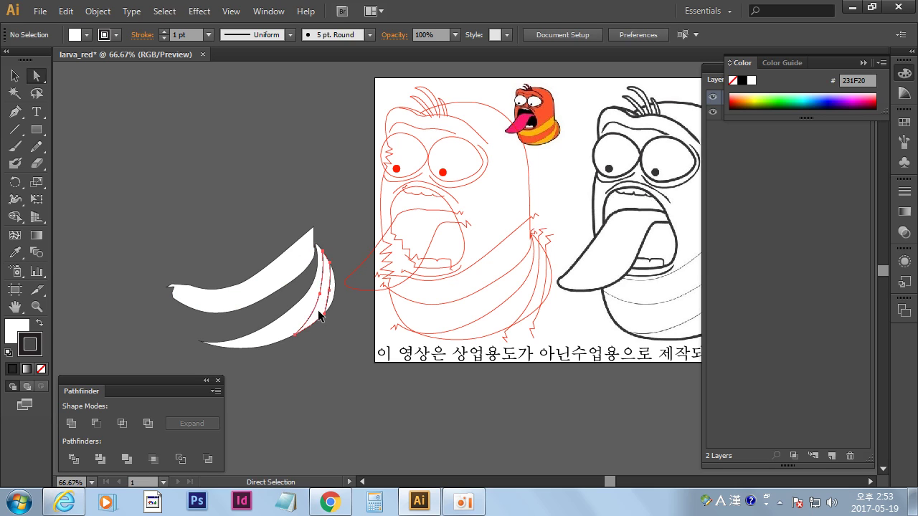
pyautogui.click(318, 308)
pyautogui.press('Delete')
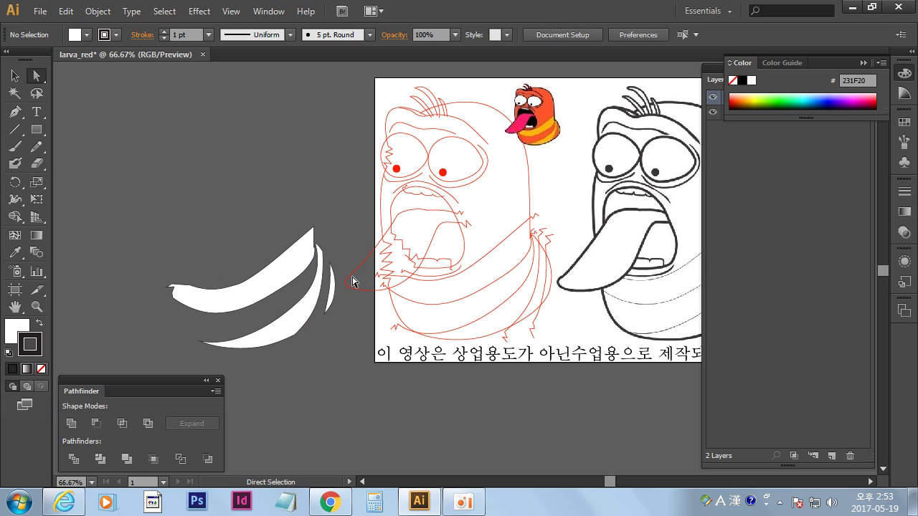
pyautogui.click(15, 75)
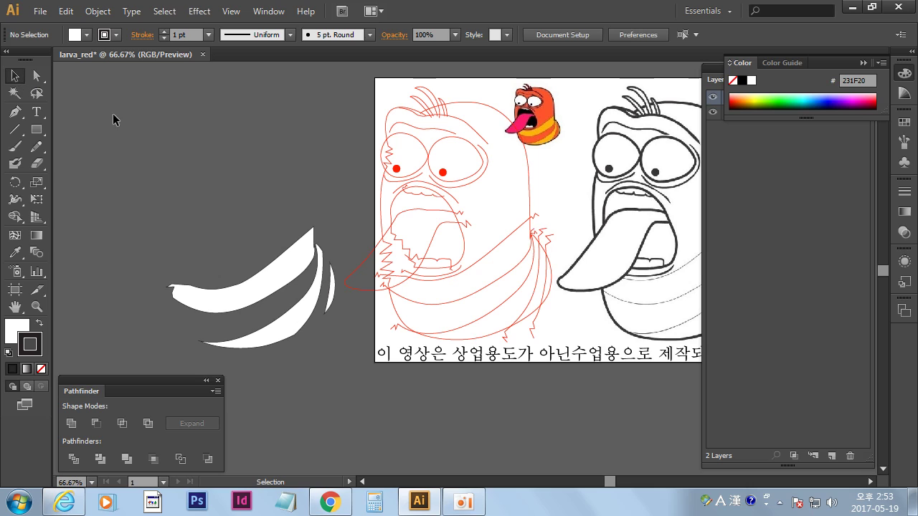
pyautogui.click(286, 319)
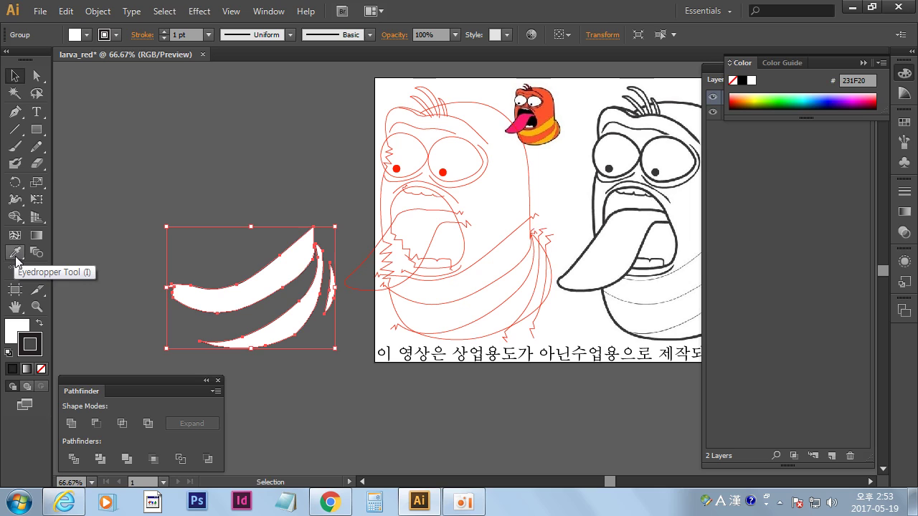
# Fill the three stripes with the orange larva's colour using the Eyedropper.
pyautogui.click(15, 261)
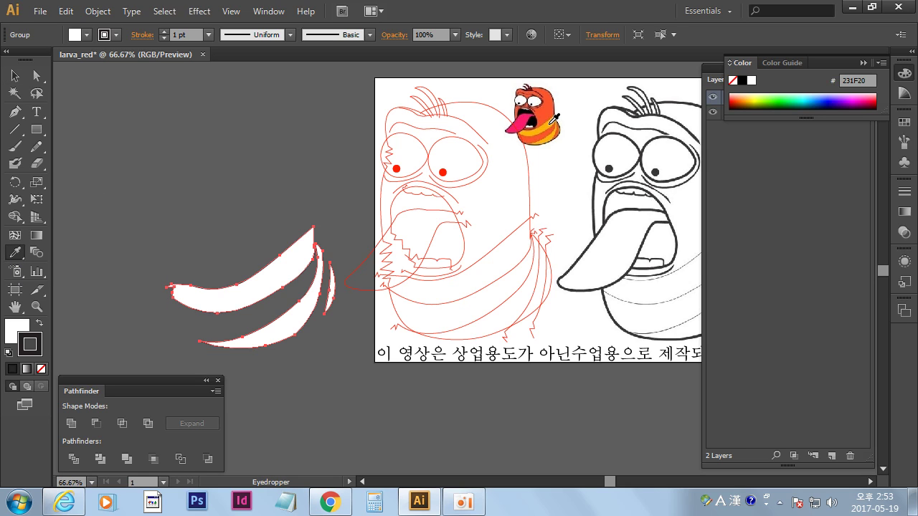
pyautogui.click(551, 123)
pyautogui.click(16, 75)
pyautogui.click(318, 194)
# Place the orange stripes across the outlined larva's neck.
pyautogui.moveTo(273, 286); pyautogui.dragTo(213, 230)
pyautogui.click(291, 124)
pyautogui.moveTo(550, 328); pyautogui.dragTo(424, 330)
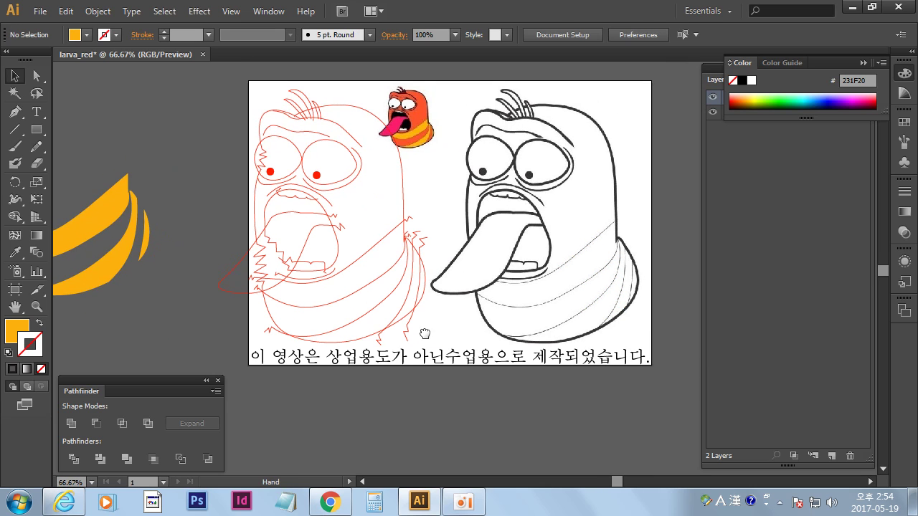
pyautogui.moveTo(423, 261); pyautogui.dragTo(581, 268)
pyautogui.click(670, 238)
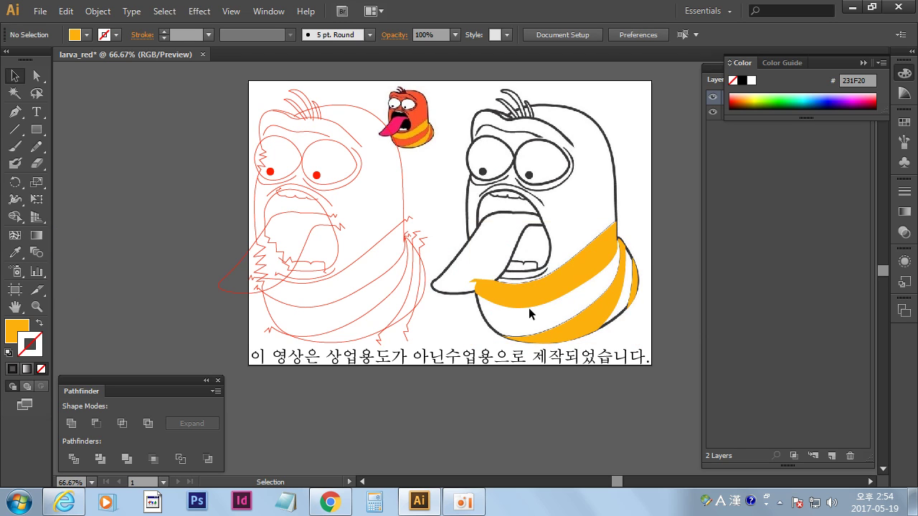
pyautogui.moveTo(365, 268)
pyautogui.mouseDown()
pyautogui.moveTo(474, 287)
pyautogui.moveTo(435, 285)
pyautogui.mouseUp()
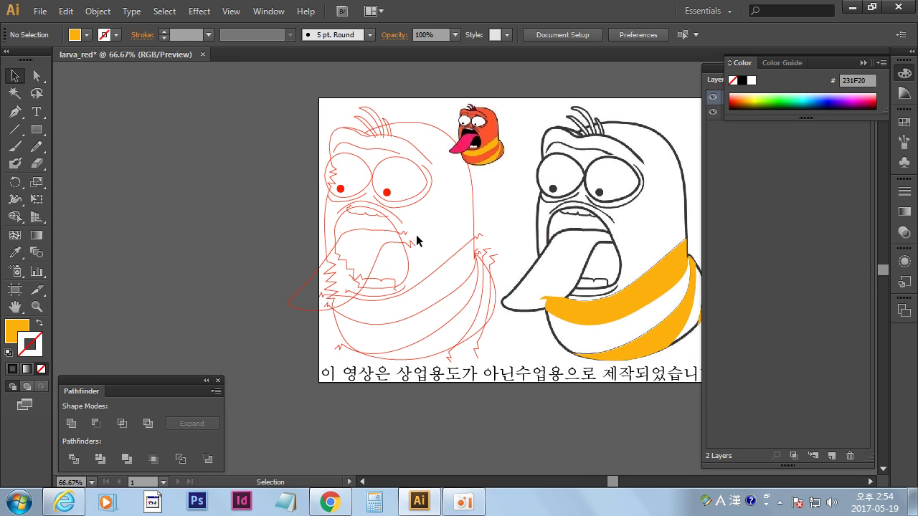
# Move the traced mouth and tongue paths off the artboard to the upper left.
pyautogui.click(364, 214)
pyautogui.keyDown('shift'); pyautogui.click(336, 231); pyautogui.keyUp('shift')
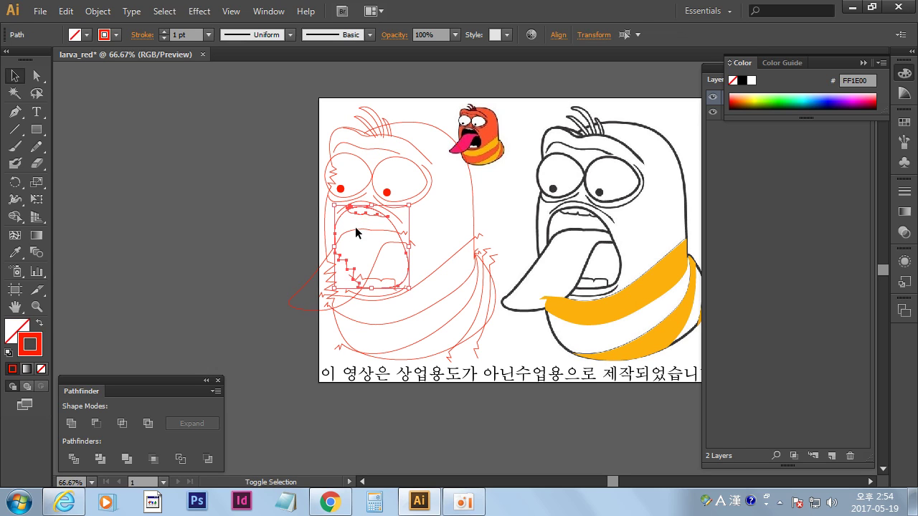
pyautogui.keyDown('shift'); pyautogui.click(355, 229); pyautogui.keyUp('shift')
pyautogui.keyDown('shift'); pyautogui.click(392, 280); pyautogui.keyUp('shift')
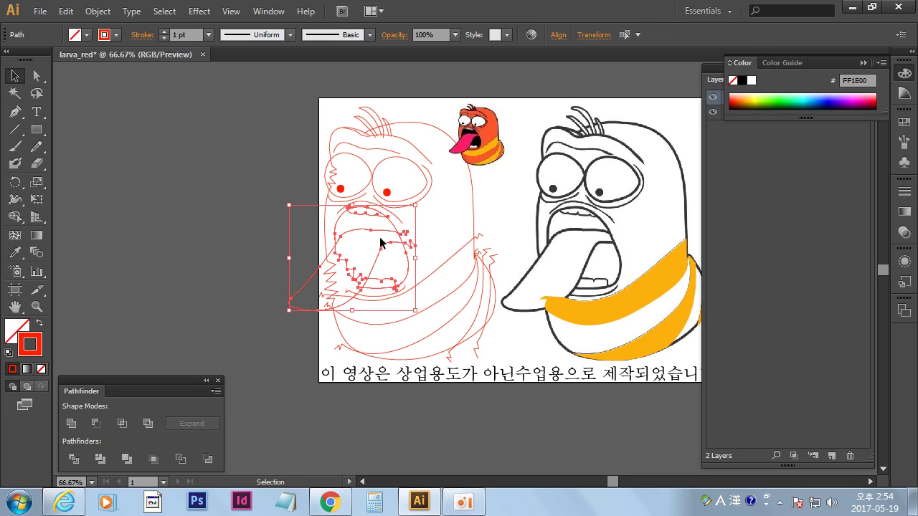
pyautogui.moveTo(407, 257); pyautogui.dragTo(256, 190)
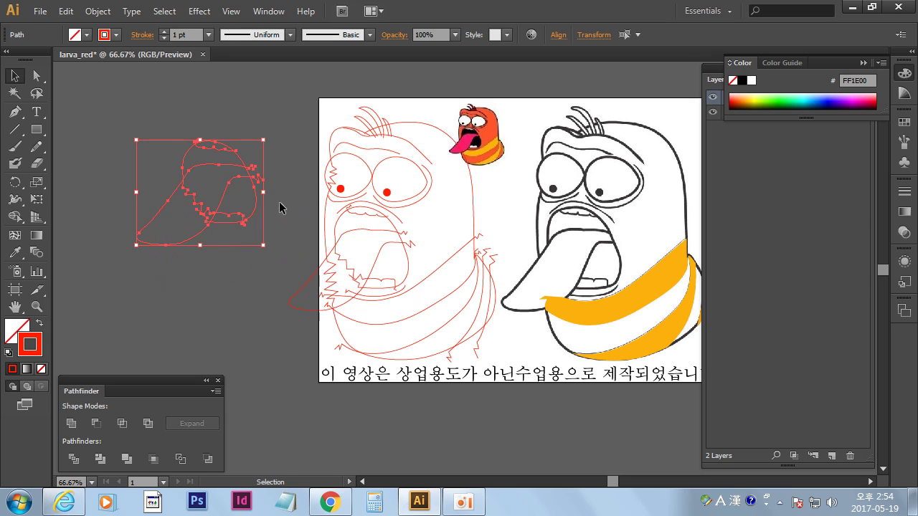
pyautogui.click(257, 180)
pyautogui.moveTo(271, 236); pyautogui.dragTo(325, 238)
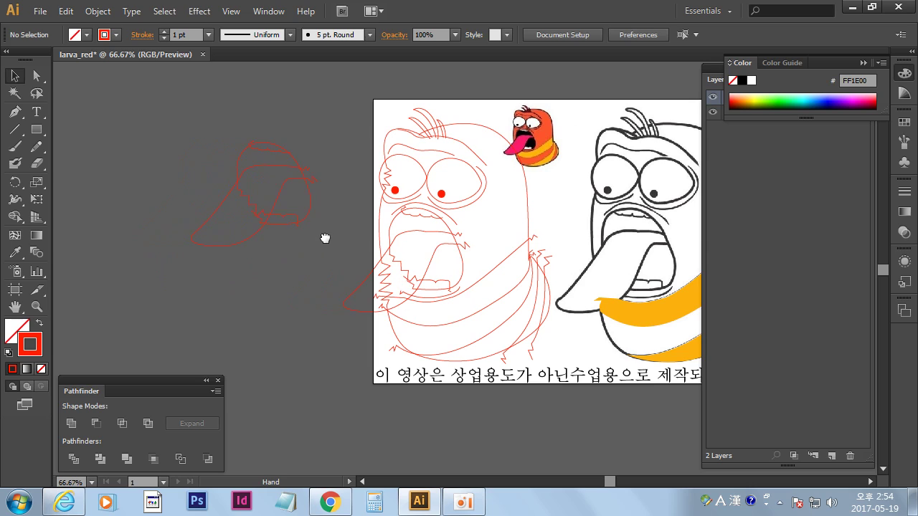
pyautogui.moveTo(317, 137); pyautogui.dragTo(159, 276)
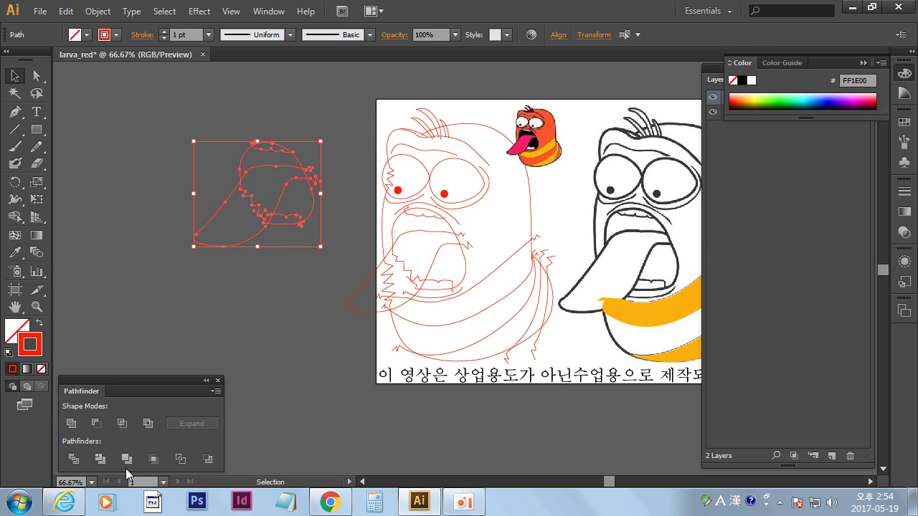
# Divide the mouth paths with Pathfinder into white-filled, black-outlined pieces.
pyautogui.click(73, 459)
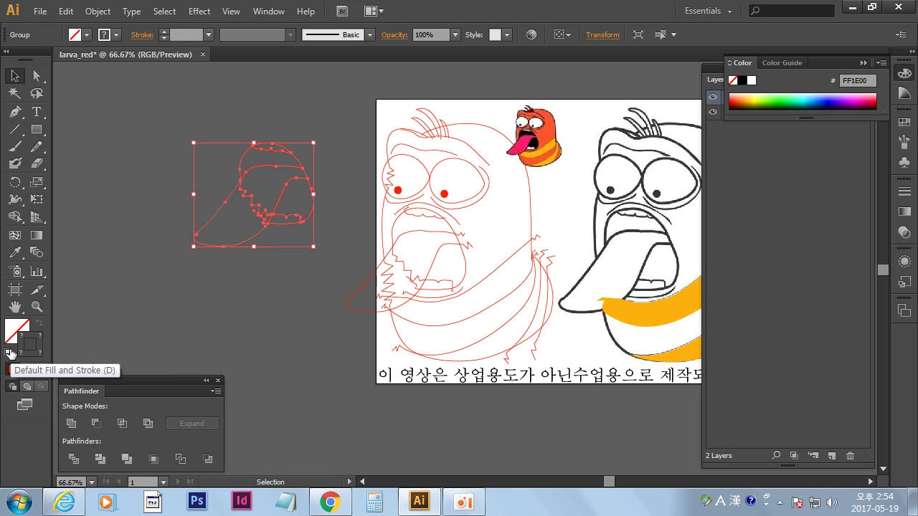
pyautogui.click(9, 353)
pyautogui.click(260, 339)
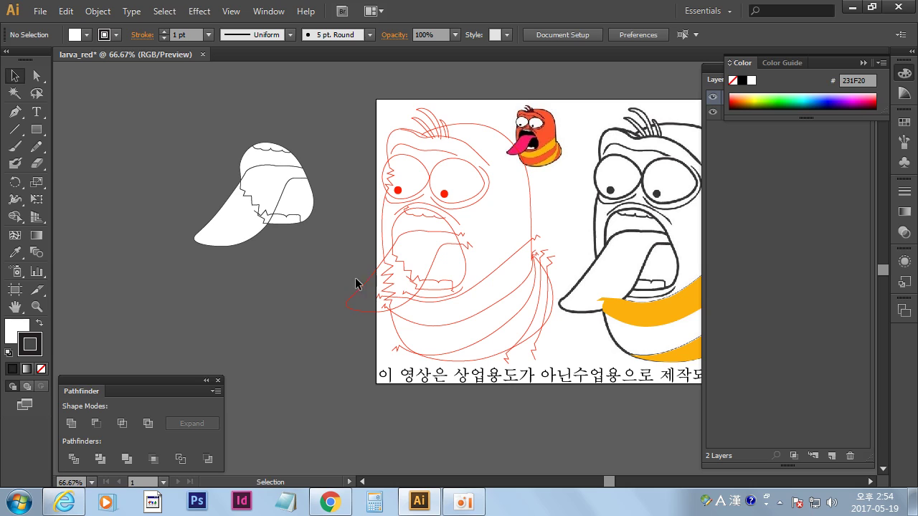
# Test-move the tooth and wedge pieces, undo, then select the zigzag and wedge edges.
pyautogui.press('a')
pyautogui.moveTo(266, 194); pyautogui.dragTo(311, 286)
pyautogui.moveTo(241, 231); pyautogui.dragTo(198, 235)
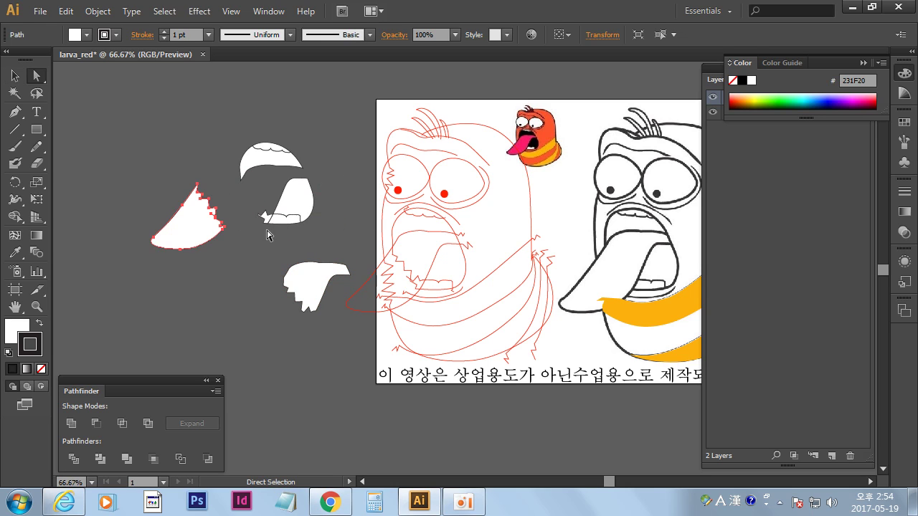
pyautogui.moveTo(266, 218); pyautogui.dragTo(215, 279)
pyautogui.hotkey('ctrl', 'z')
pyautogui.click(258, 208)
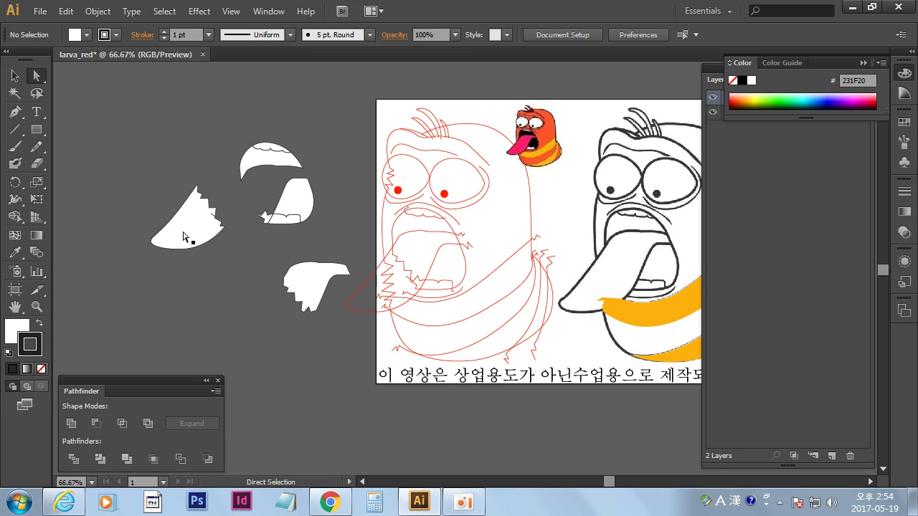
pyautogui.hotkey('ctrl', 'z')
pyautogui.hotkey('ctrl', 'z')
pyautogui.click(230, 352)
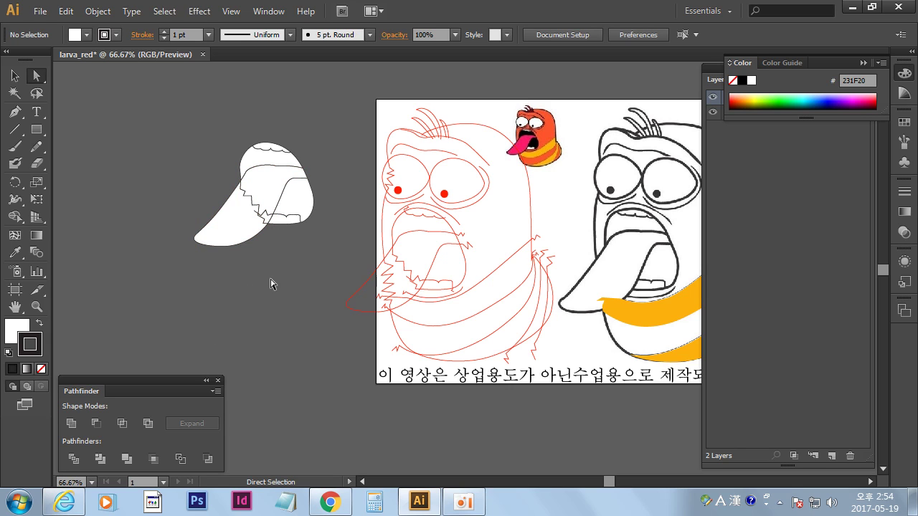
pyautogui.click(267, 216)
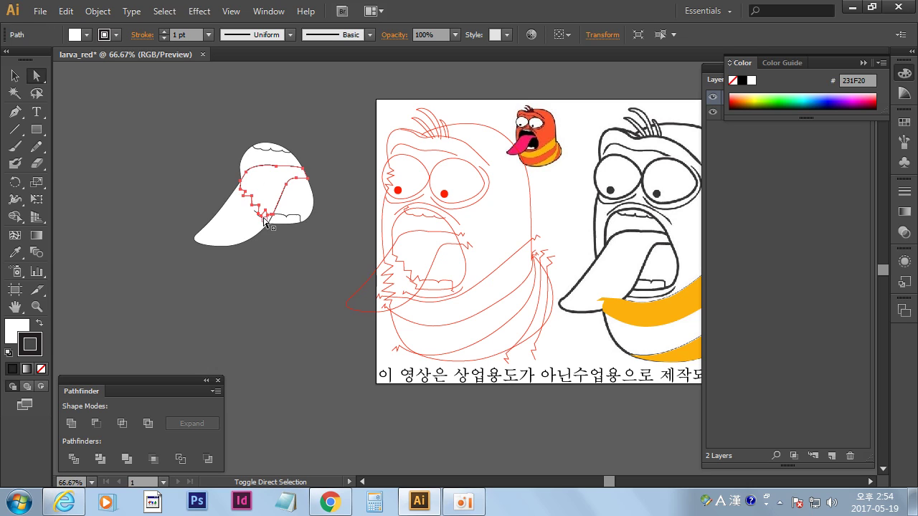
pyautogui.keyDown('shift'); pyautogui.click(246, 227); pyautogui.keyUp('shift')
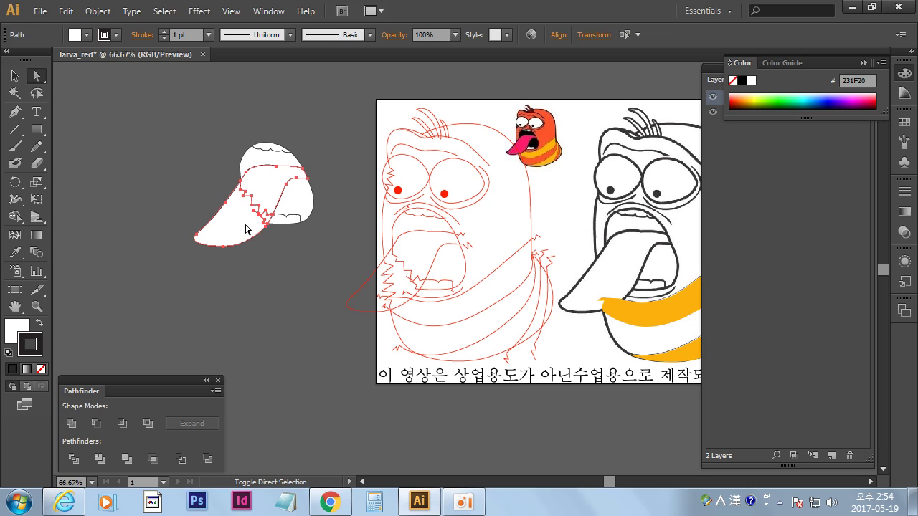
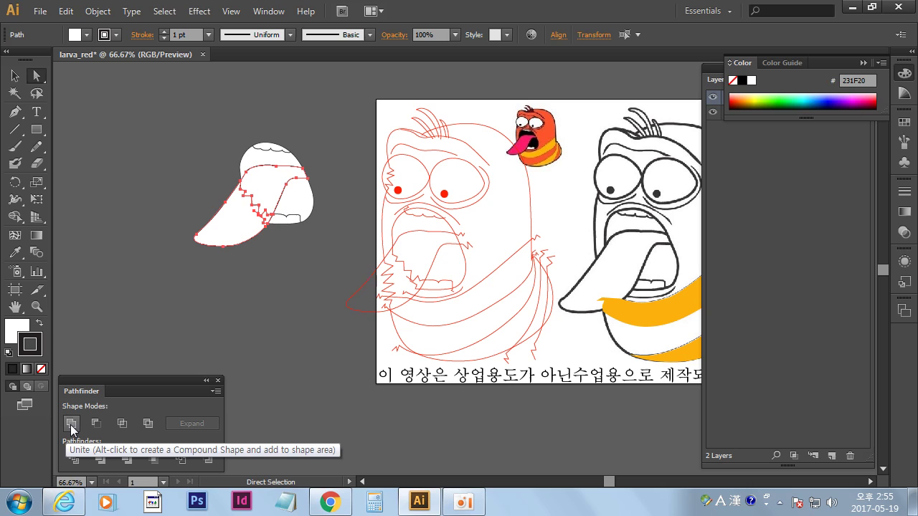
# Unite the mouth shapes and eyedropper the small larva's pink onto the tongue.
pyautogui.click(72, 428)
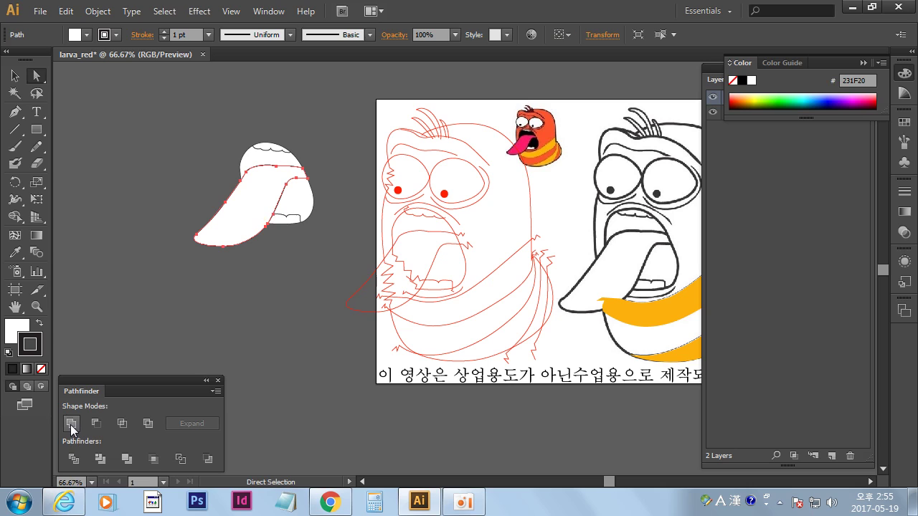
pyautogui.click(274, 311)
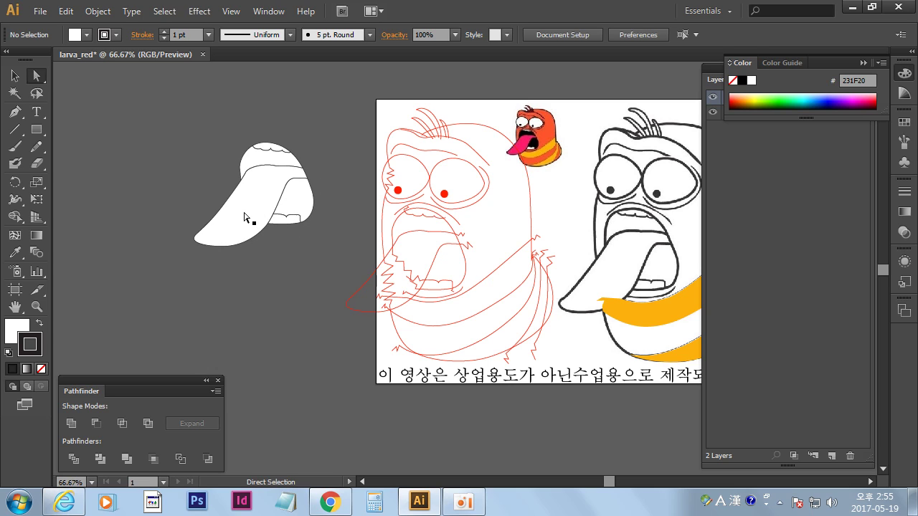
pyautogui.click(244, 218)
pyautogui.click(16, 253)
pyautogui.click(527, 145)
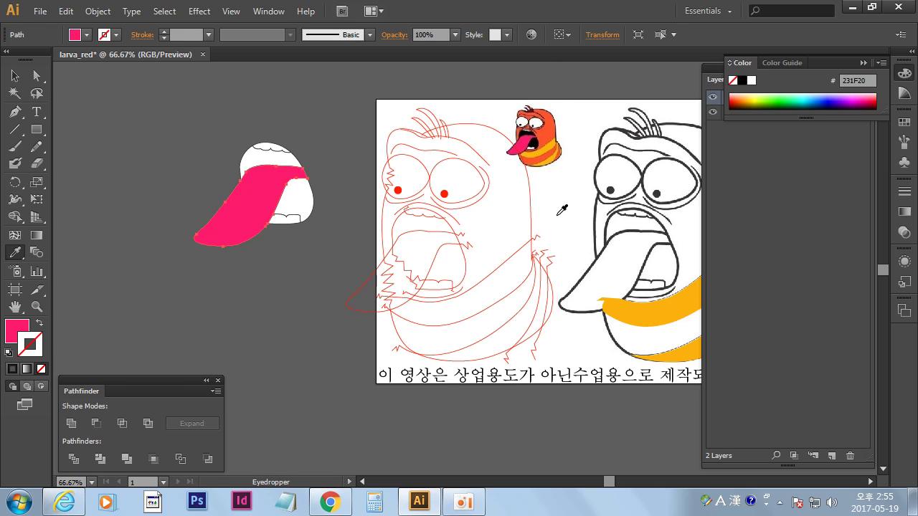
# Fill the top mouth shape and the mouth interior with black.
pyautogui.click(36, 75)
pyautogui.click(252, 166)
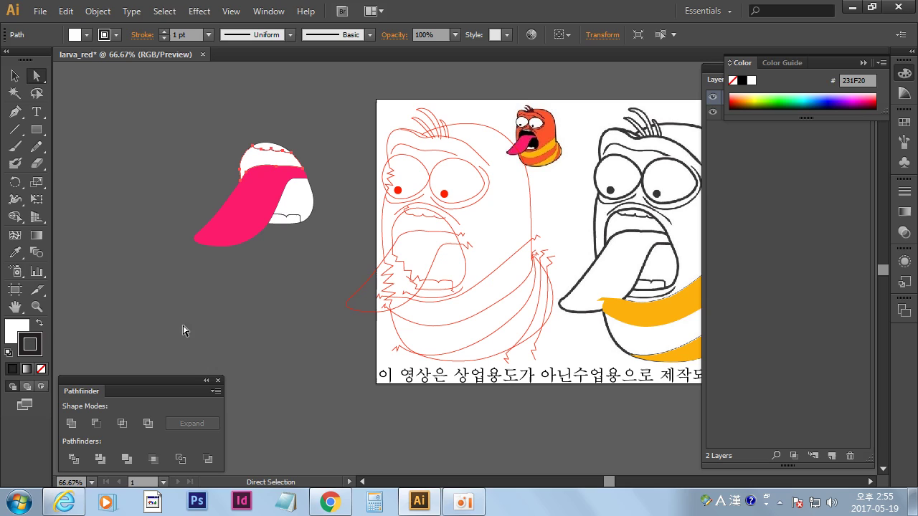
pyautogui.click(15, 253)
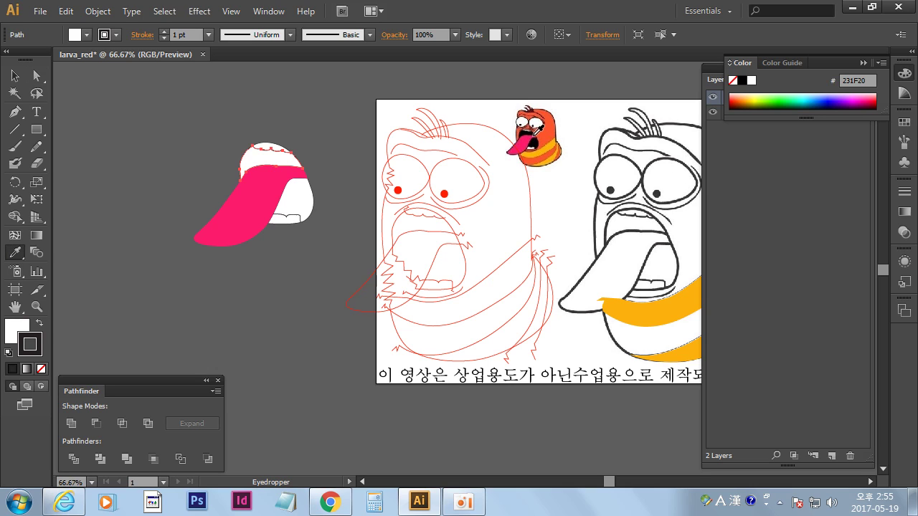
pyautogui.click(529, 129)
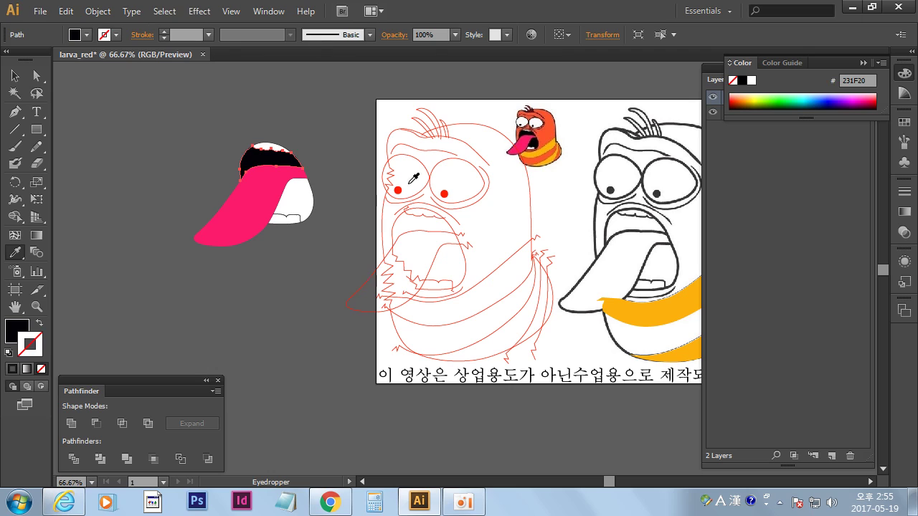
pyautogui.press('ctrl')
pyautogui.keyDown('ctrl'); pyautogui.click(296, 203); pyautogui.keyUp('ctrl')
pyautogui.click(535, 145)
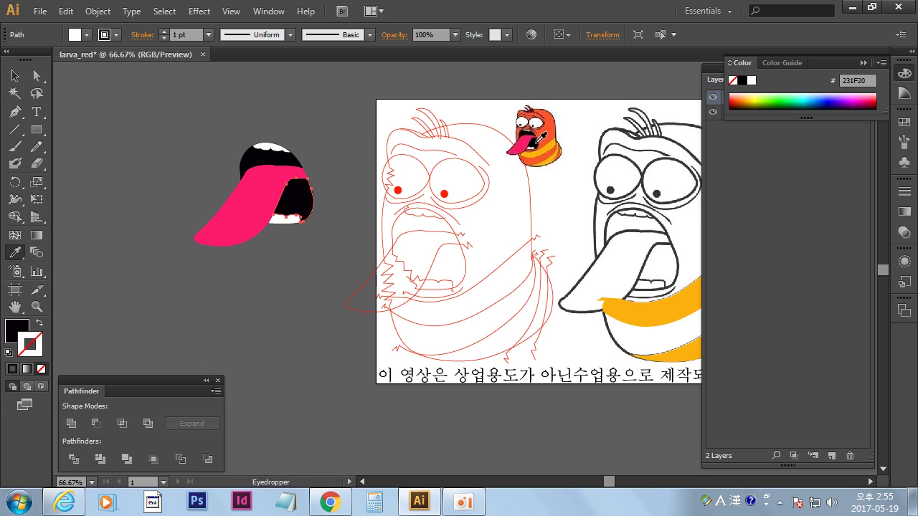
# Make the top teeth white with no outline.
pyautogui.keyDown('ctrl'); pyautogui.click(287, 220); pyautogui.keyUp('ctrl')
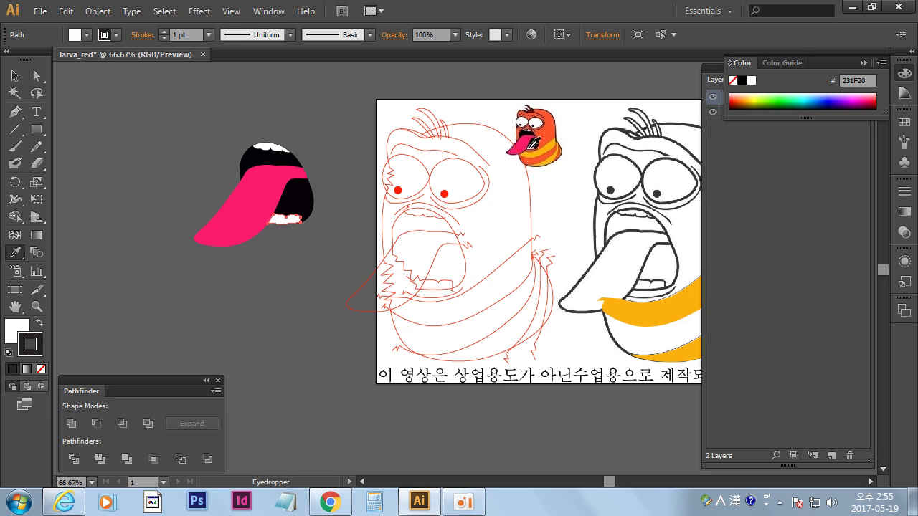
pyautogui.keyDown('ctrl'); pyautogui.click(267, 148); pyautogui.keyUp('ctrl')
pyautogui.click(287, 217)
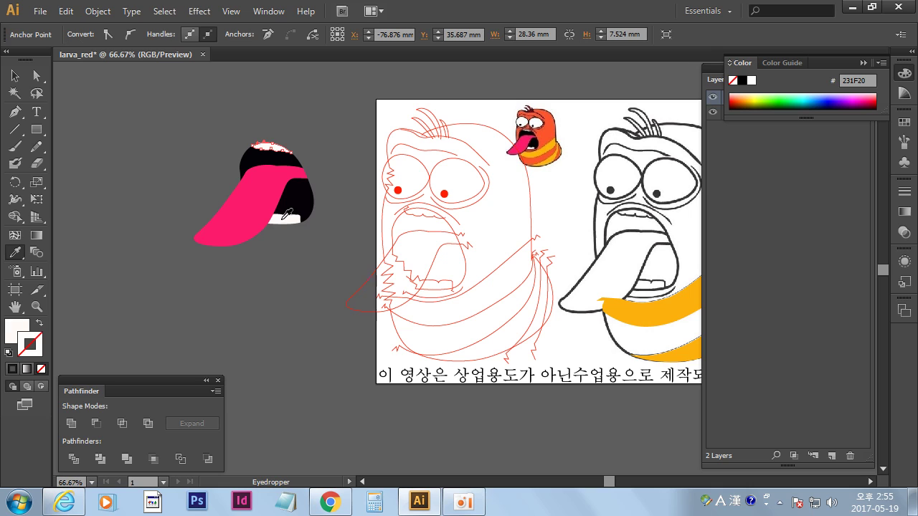
pyautogui.click(14, 75)
pyautogui.click(222, 295)
# Drag the assembled mouth group onto the white larva's face.
pyautogui.moveTo(339, 121); pyautogui.dragTo(190, 249)
pyautogui.moveTo(278, 212)
pyautogui.mouseDown()
pyautogui.moveTo(169, 201)
pyautogui.moveTo(508, 255)
pyautogui.mouseUp()
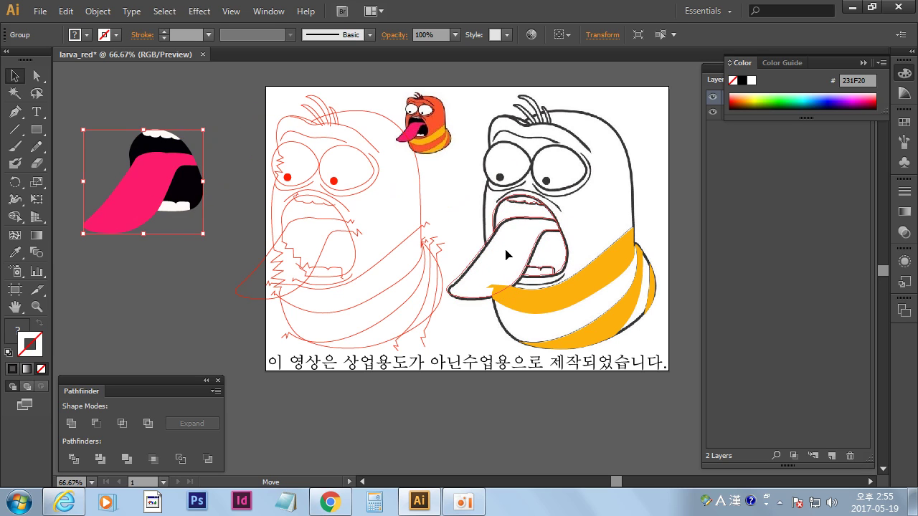
pyautogui.moveTo(508, 255); pyautogui.dragTo(510, 256)
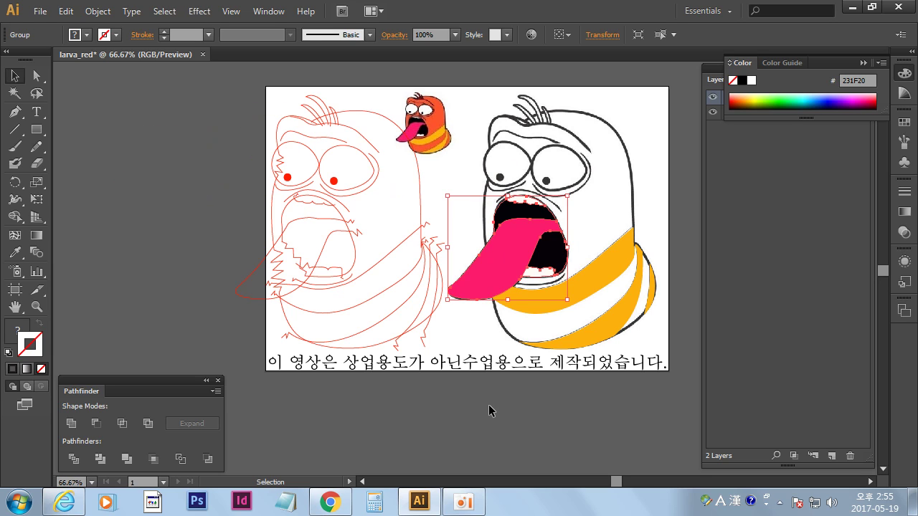
pyautogui.click(488, 405)
pyautogui.moveTo(373, 364); pyautogui.dragTo(432, 366)
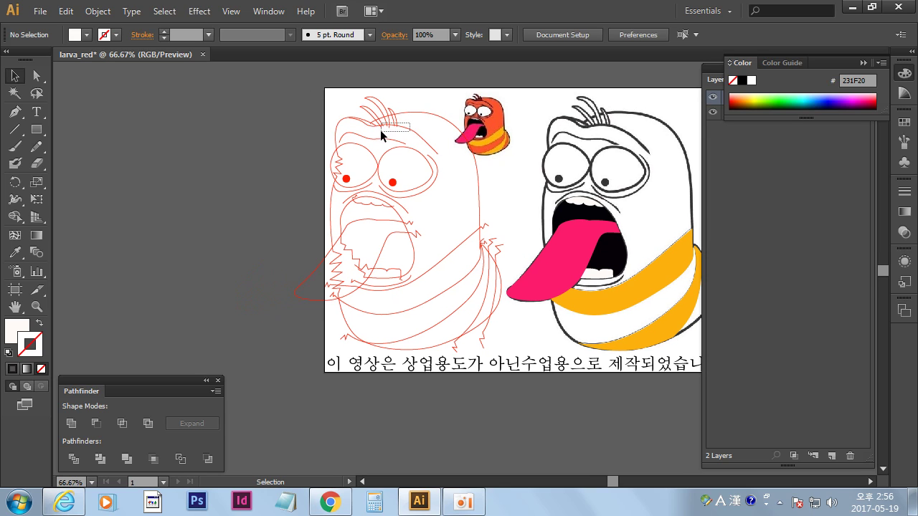
pyautogui.moveTo(380, 130); pyautogui.dragTo(378, 130)
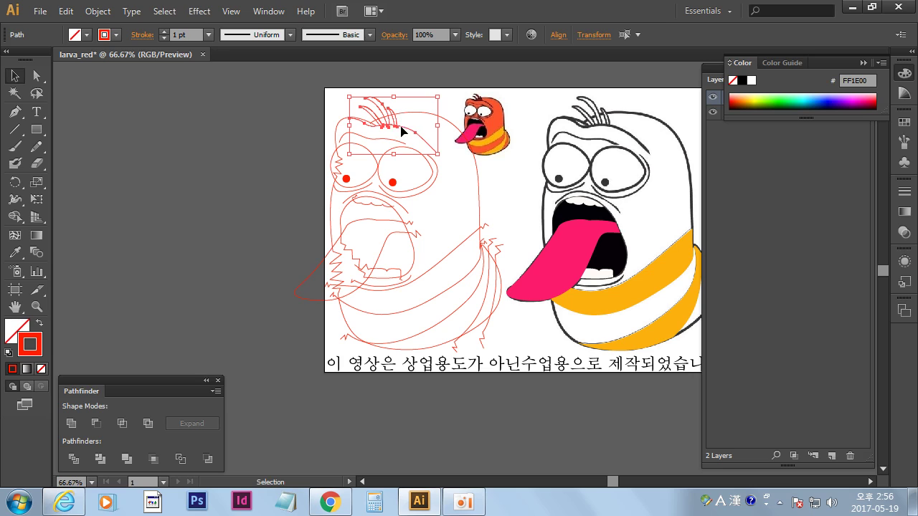
# Alt-drag a copy of the red hair strands onto the pasteboard at left.
pyautogui.moveTo(398, 132); pyautogui.dragTo(190, 151)
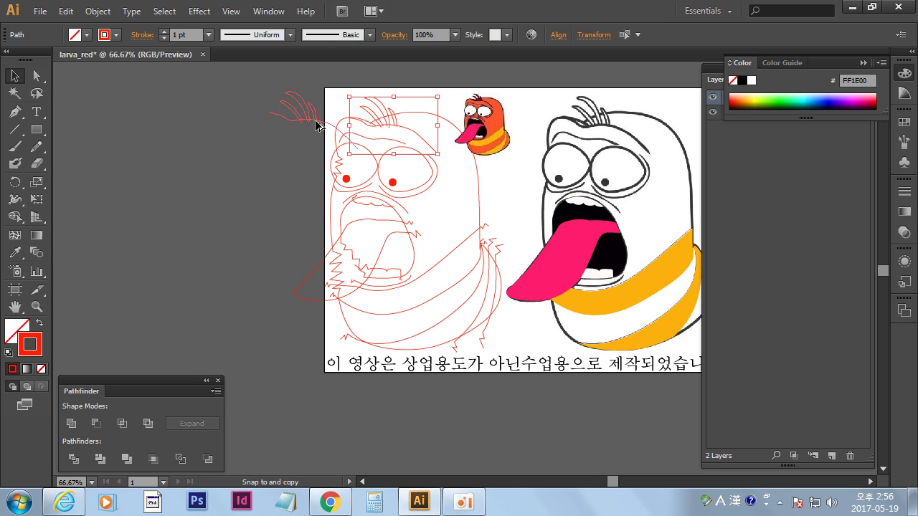
pyautogui.click(183, 152)
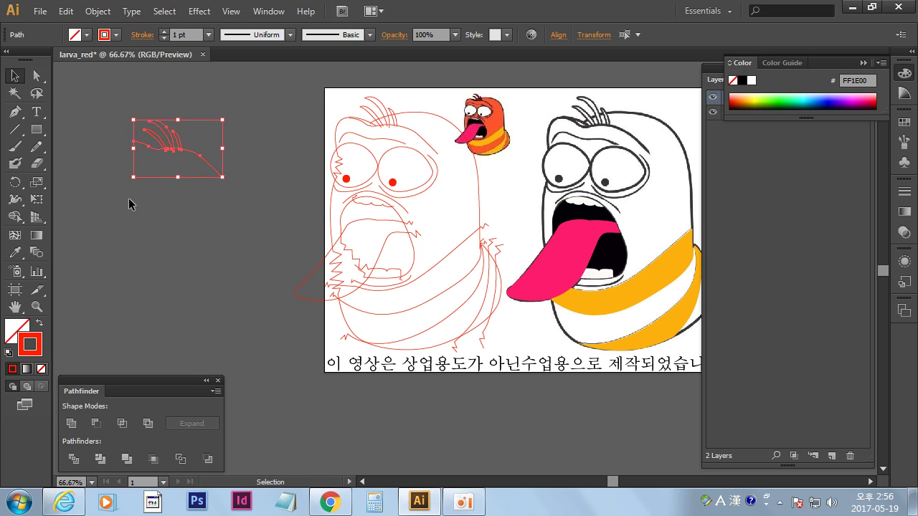
pyautogui.press('space')
pyautogui.moveTo(246, 197); pyautogui.dragTo(274, 198)
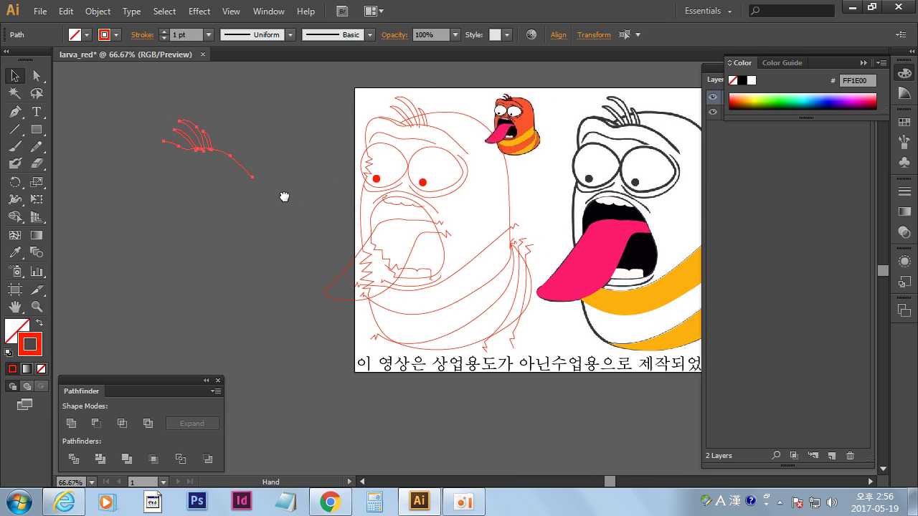
pyautogui.moveTo(208, 153); pyautogui.dragTo(292, 154)
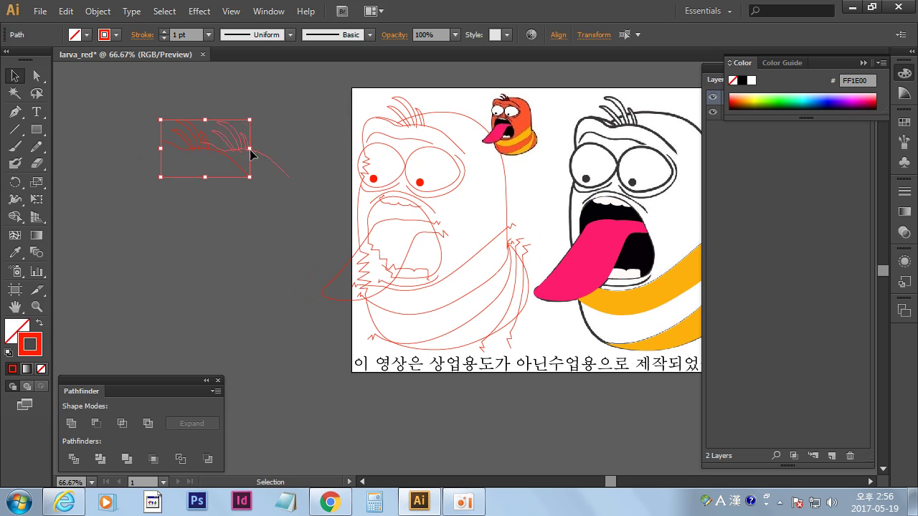
pyautogui.click(270, 255)
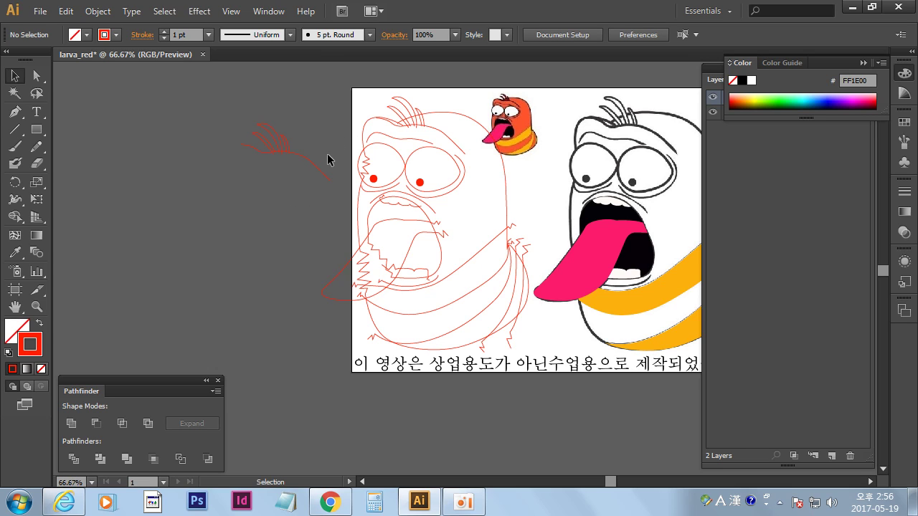
# Inspect the hair copy's anchor points and reposition the long red curve.
pyautogui.moveTo(324, 184); pyautogui.dragTo(329, 182)
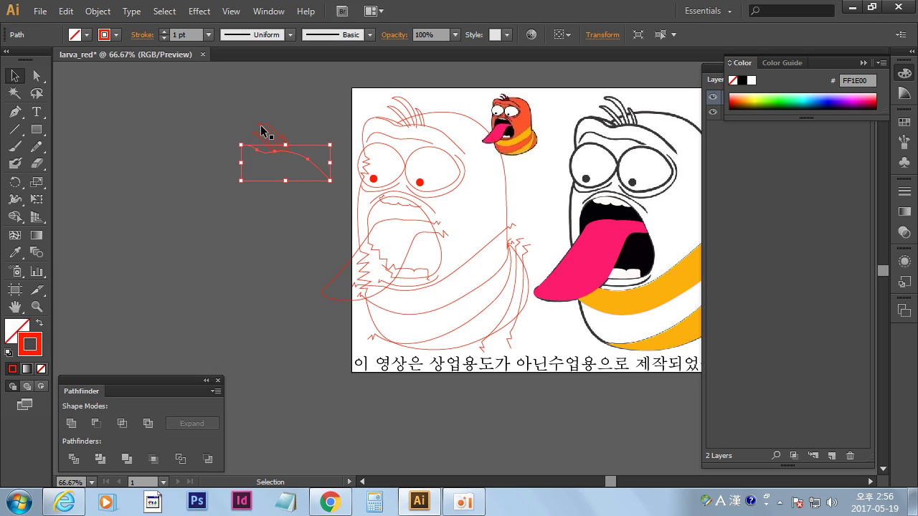
pyautogui.press('a')
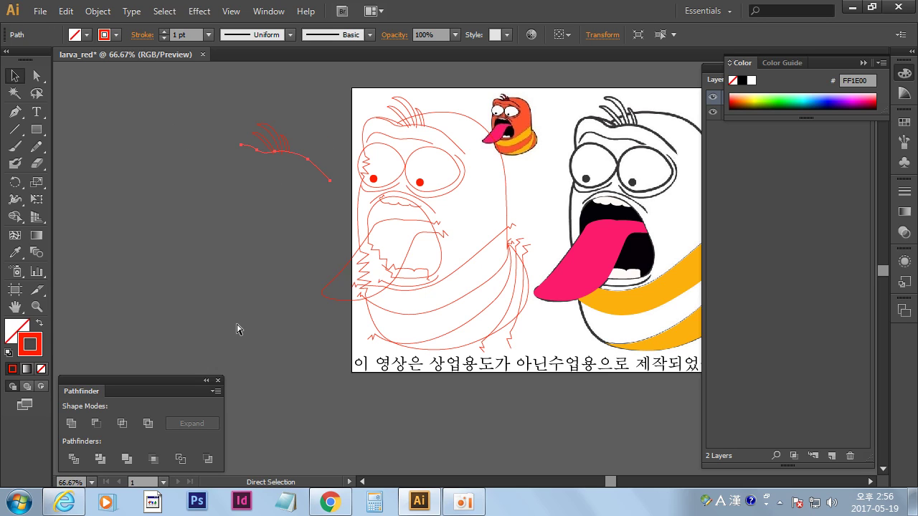
pyautogui.press('v')
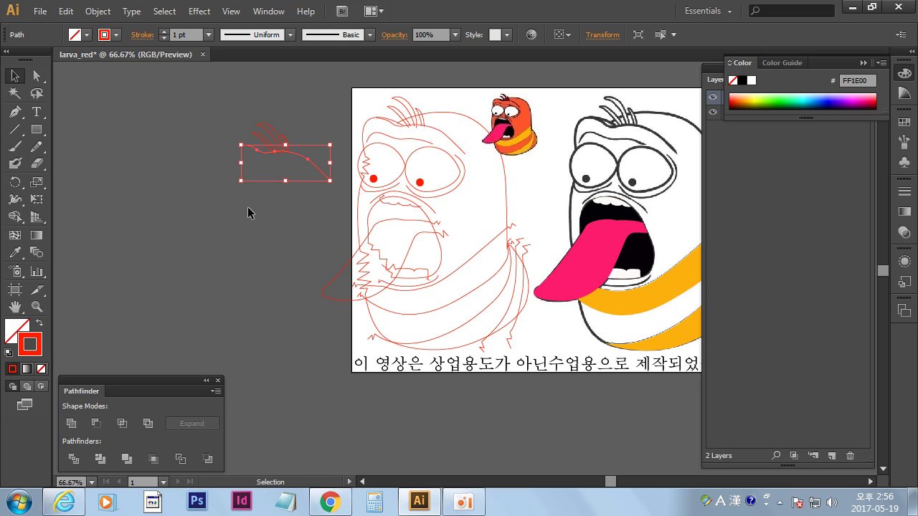
pyautogui.click(299, 176)
pyautogui.moveTo(306, 159); pyautogui.dragTo(275, 207)
pyautogui.click(253, 260)
pyautogui.hotkey('ctrl', 'z')
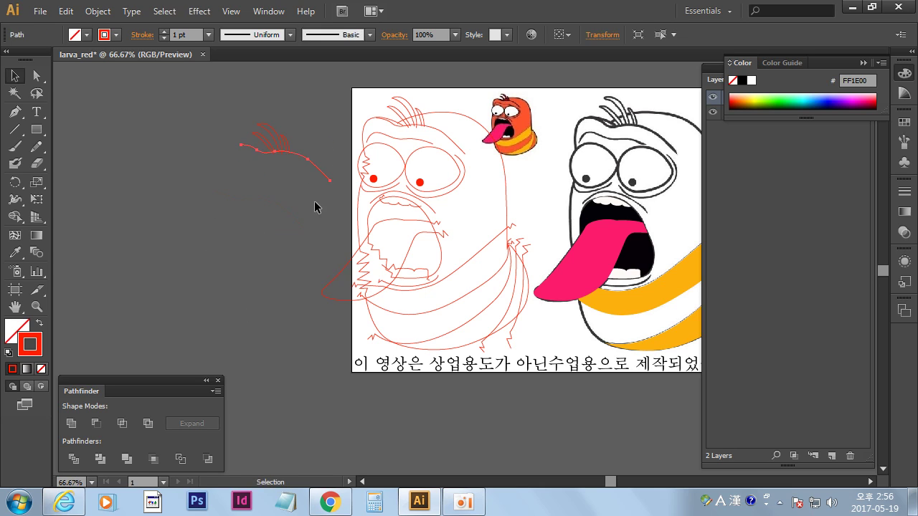
pyautogui.click(294, 213)
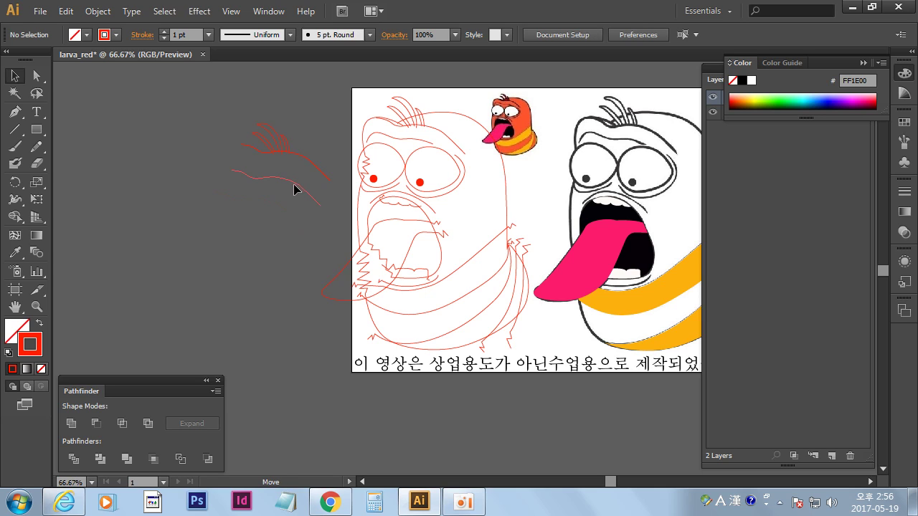
# Select the long curve with the hair strands and apply Pathfinder Divide.
pyautogui.click(307, 157)
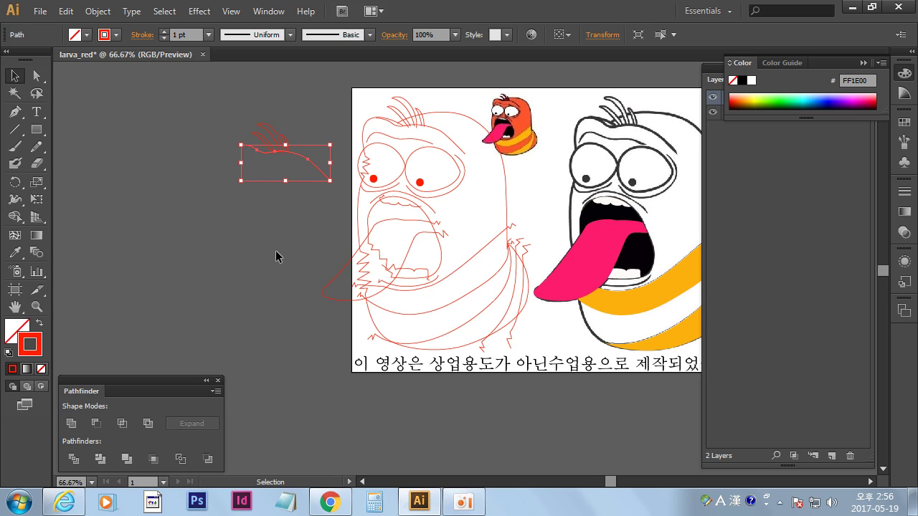
pyautogui.click(305, 147)
pyautogui.moveTo(312, 109); pyautogui.dragTo(237, 246)
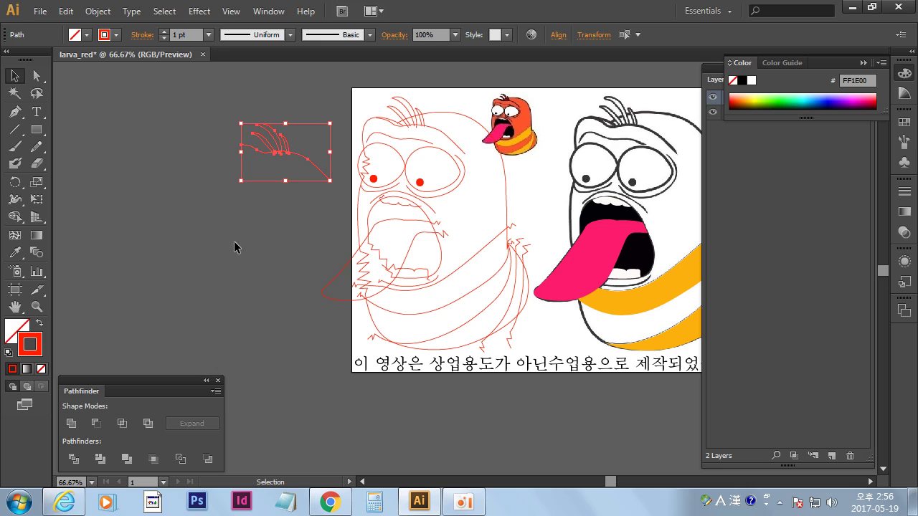
pyautogui.click(245, 243)
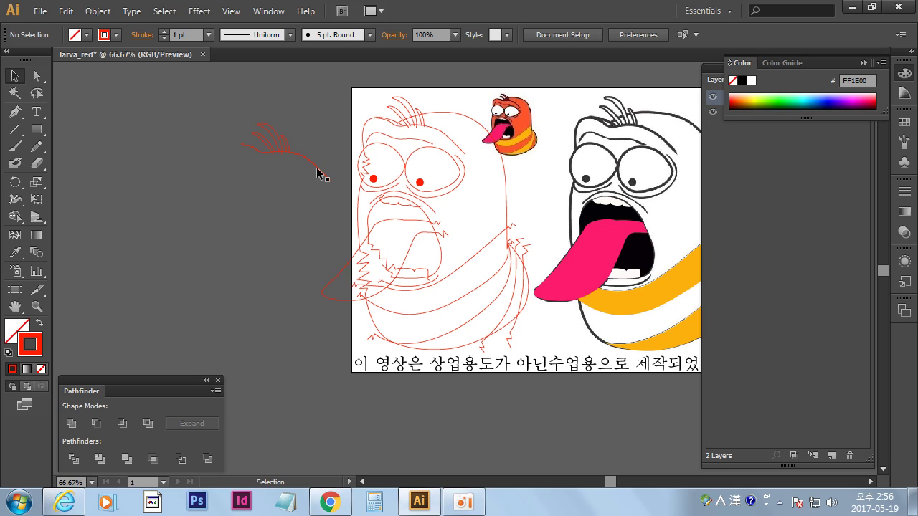
pyautogui.click(318, 173)
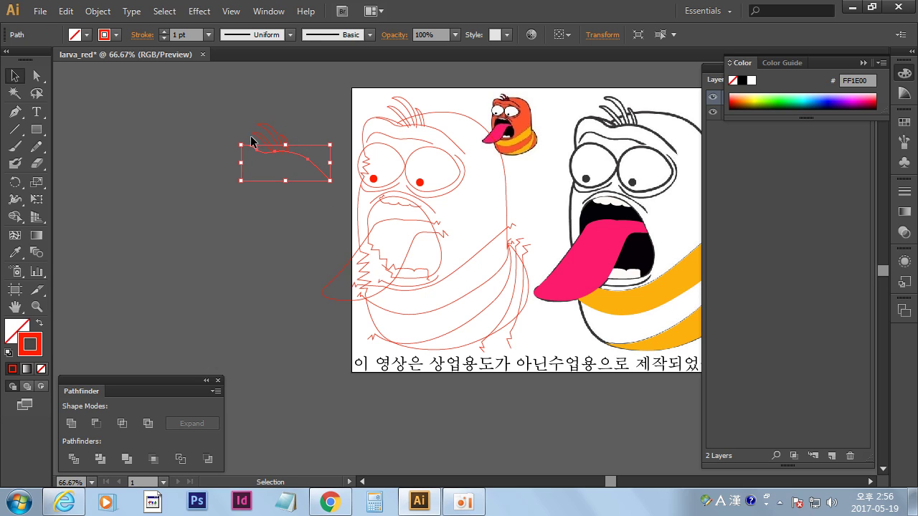
pyautogui.keyDown('shift'); pyautogui.click(277, 141); pyautogui.keyUp('shift')
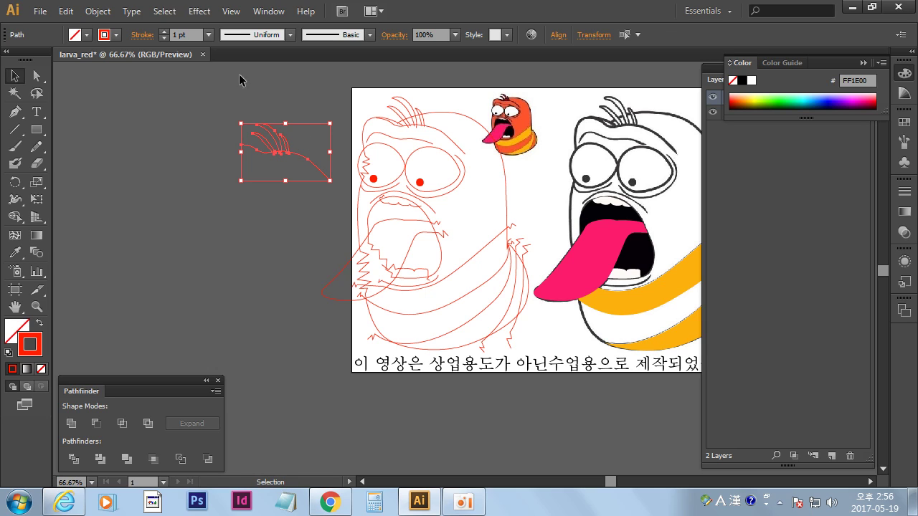
pyautogui.click(74, 458)
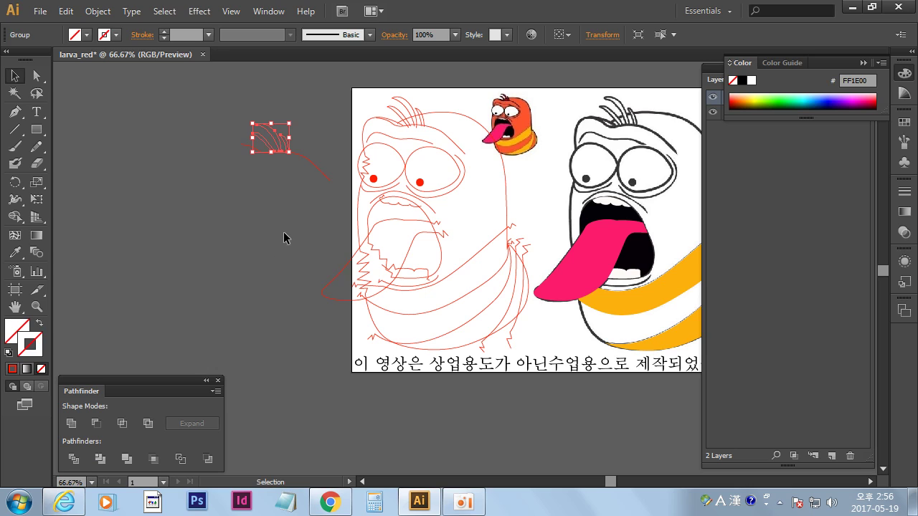
# Reset the hair group to default colours, then eyedropper dark maroon onto it.
pyautogui.click(8, 353)
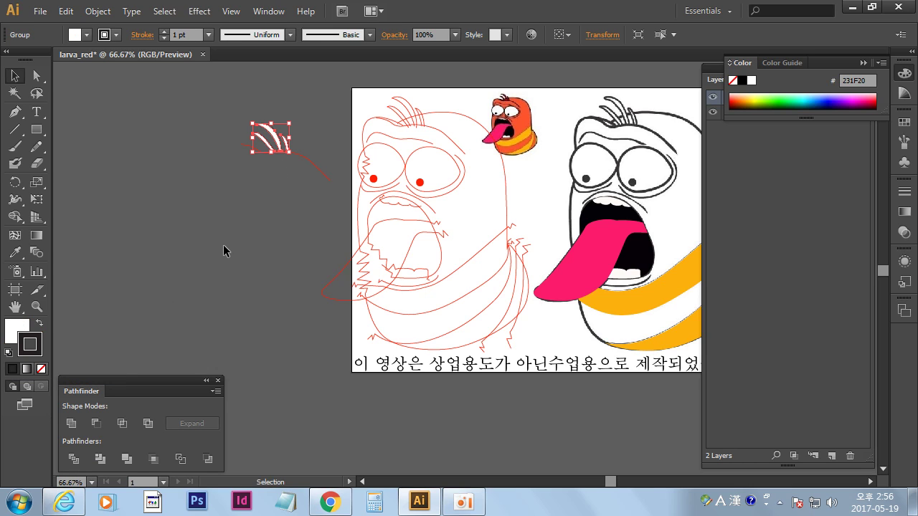
pyautogui.click(247, 252)
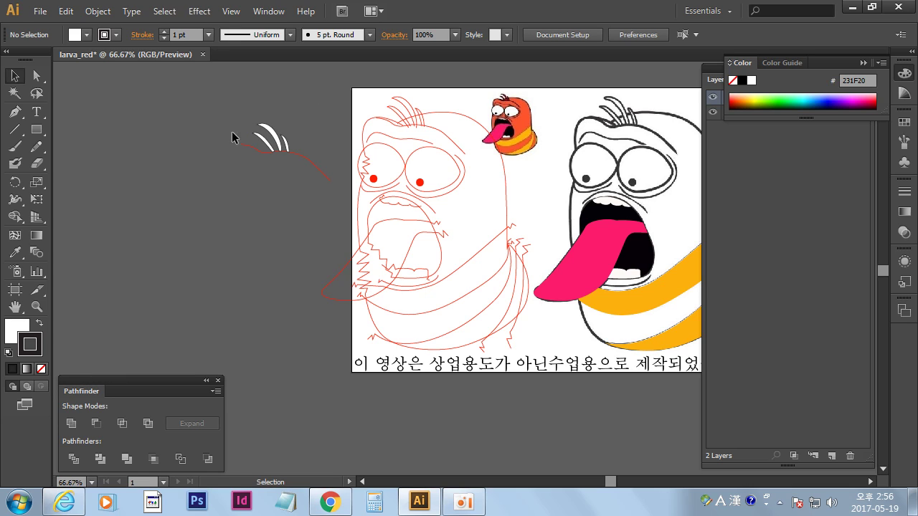
pyautogui.click(282, 141)
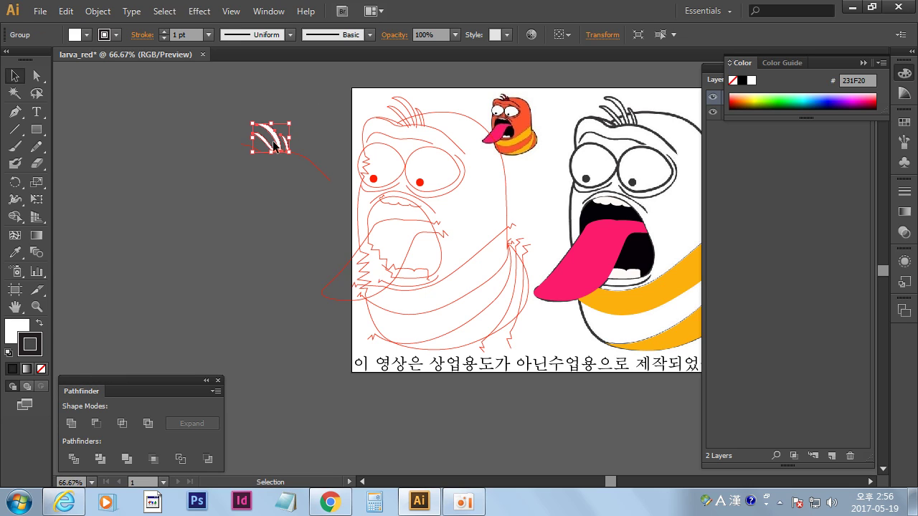
pyautogui.click(15, 252)
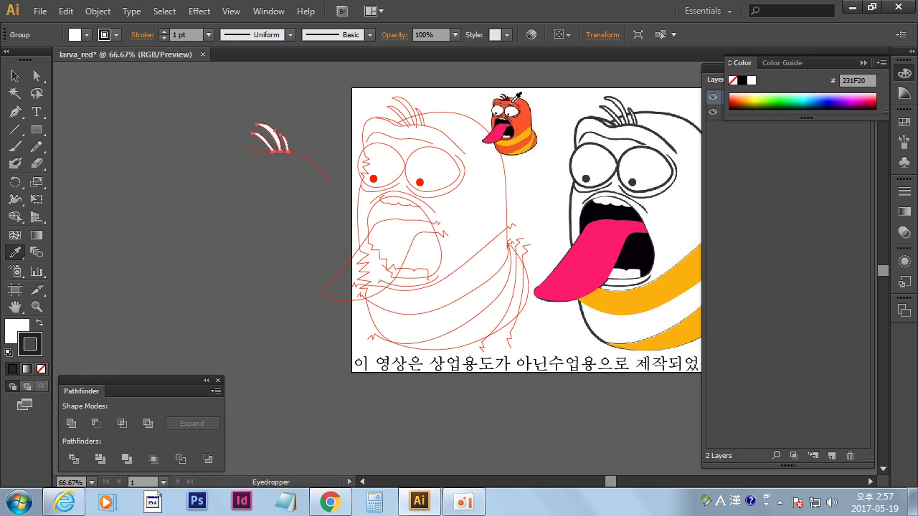
pyautogui.click(504, 96)
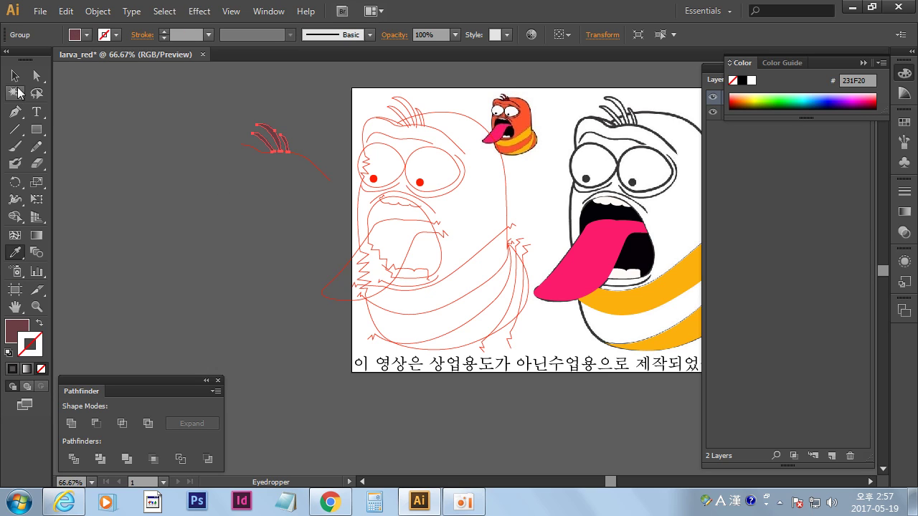
# Move the maroon hair strokes onto the white larva's head.
pyautogui.press('v')
pyautogui.click(233, 260)
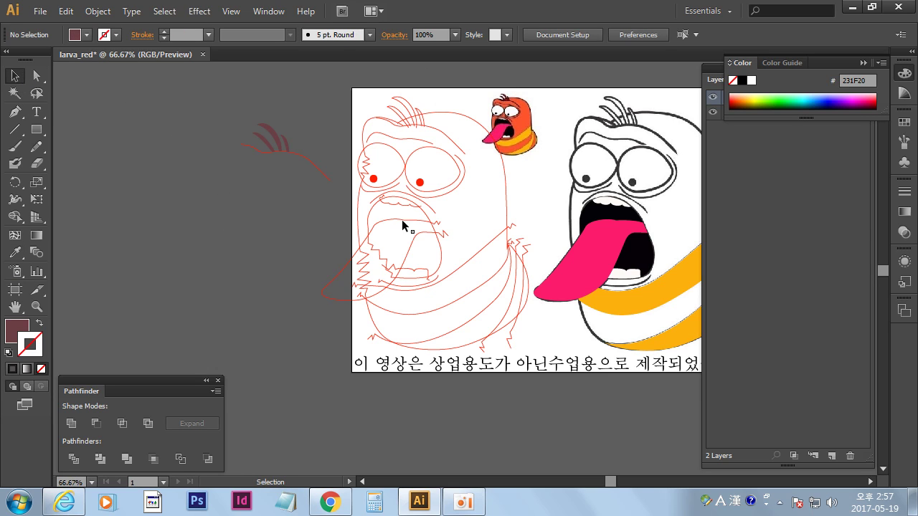
pyautogui.scroll(1, 228, 148)
pyautogui.hscroll(2, 228, 148)
pyautogui.moveTo(232, 138)
pyautogui.mouseDown()
pyautogui.moveTo(182, 187)
pyautogui.moveTo(199, 170)
pyautogui.moveTo(547, 143)
pyautogui.mouseUp()
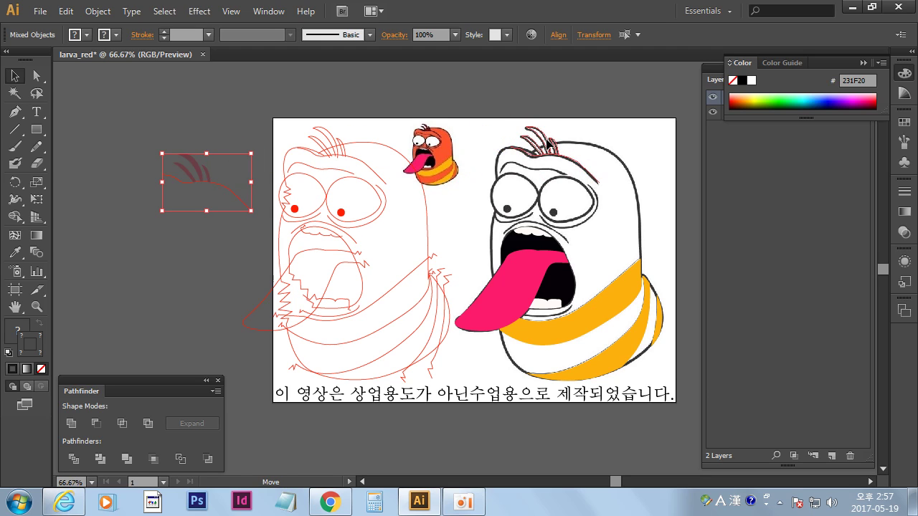
pyautogui.moveTo(546, 143); pyautogui.dragTo(553, 153)
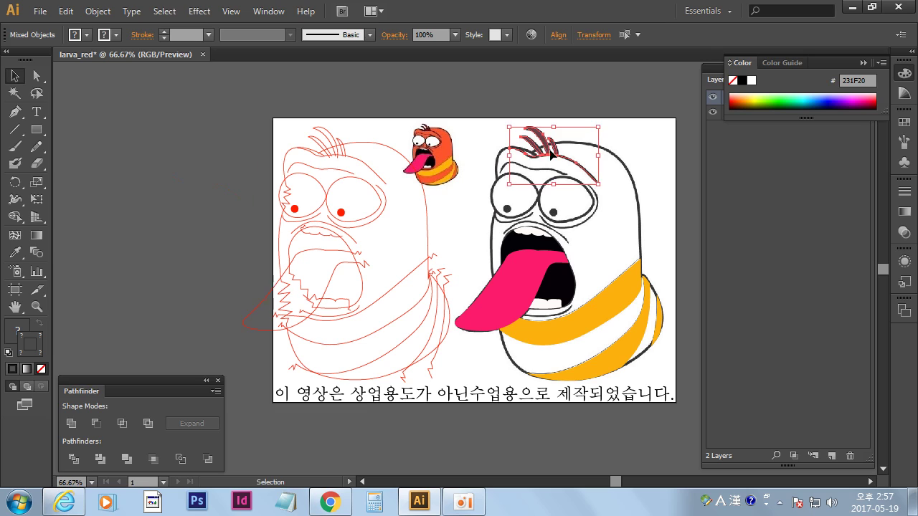
pyautogui.click(674, 262)
pyautogui.moveTo(642, 231); pyautogui.dragTo(595, 213)
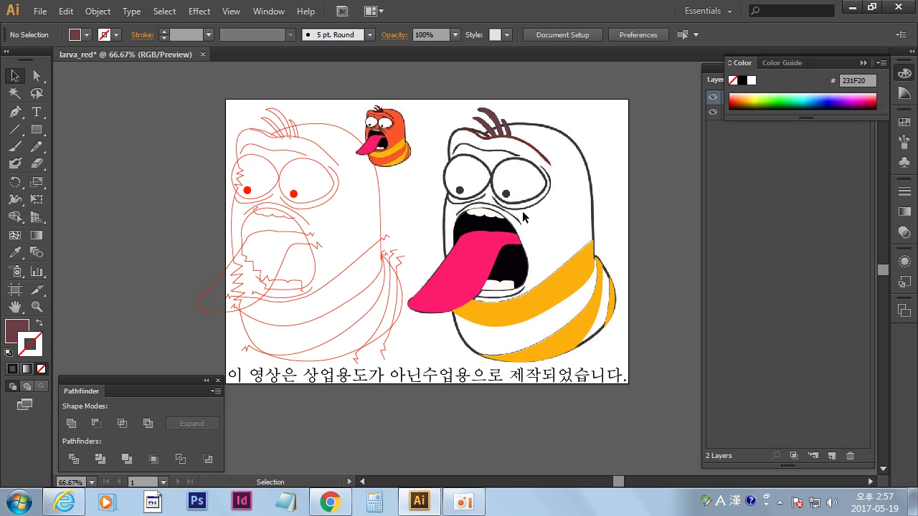
# Copy the body outline over the white larva and eyedropper the small larva's orange striped fill.
pyautogui.moveTo(382, 207)
pyautogui.mouseDown()
pyautogui.moveTo(432, 180)
pyautogui.moveTo(399, 214)
pyautogui.moveTo(608, 213)
pyautogui.mouseUp()
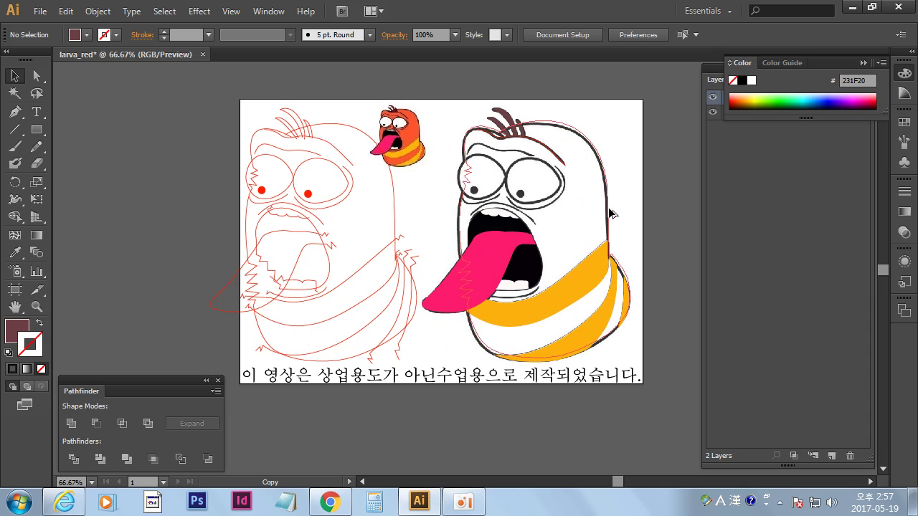
pyautogui.moveTo(607, 213); pyautogui.dragTo(609, 215)
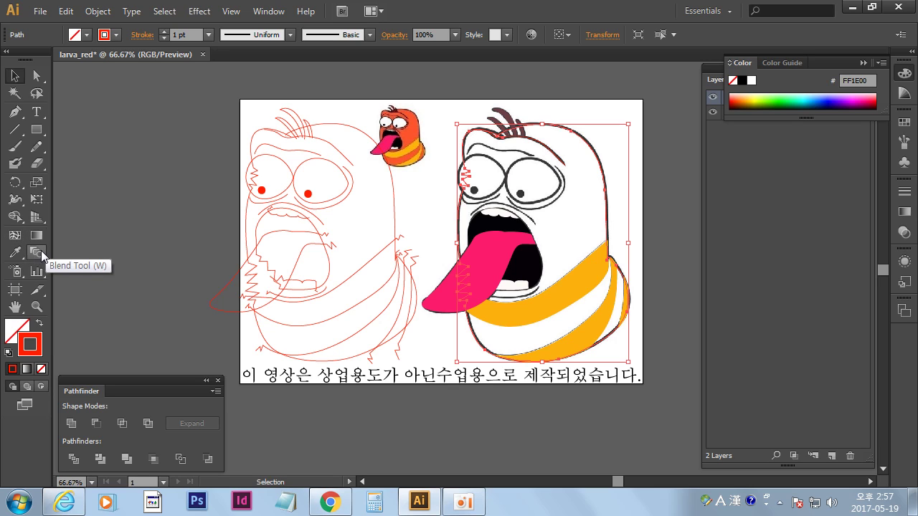
pyautogui.click(16, 252)
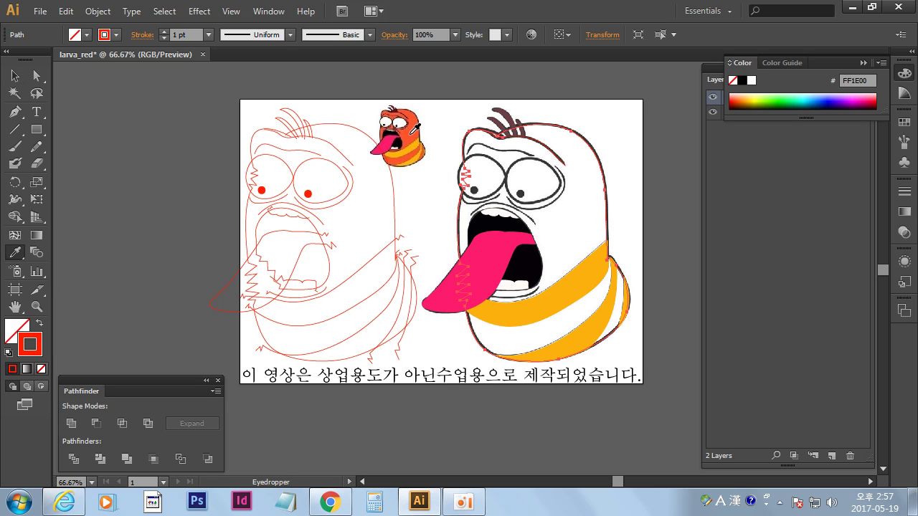
pyautogui.click(407, 127)
pyautogui.click(14, 75)
pyautogui.click(151, 244)
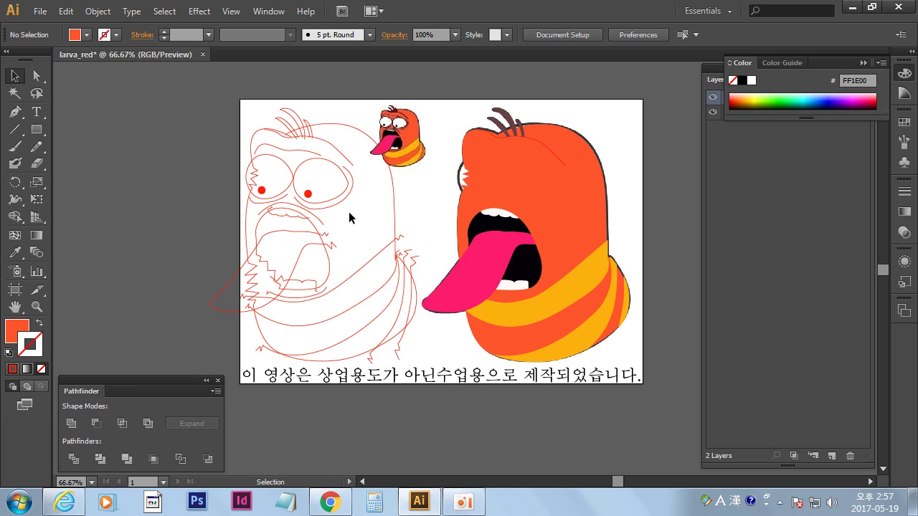
# Copy the outline drawing's eyebrow, eyes, red pupils and mouth paths onto the orange larva's face.
pyautogui.click(282, 150)
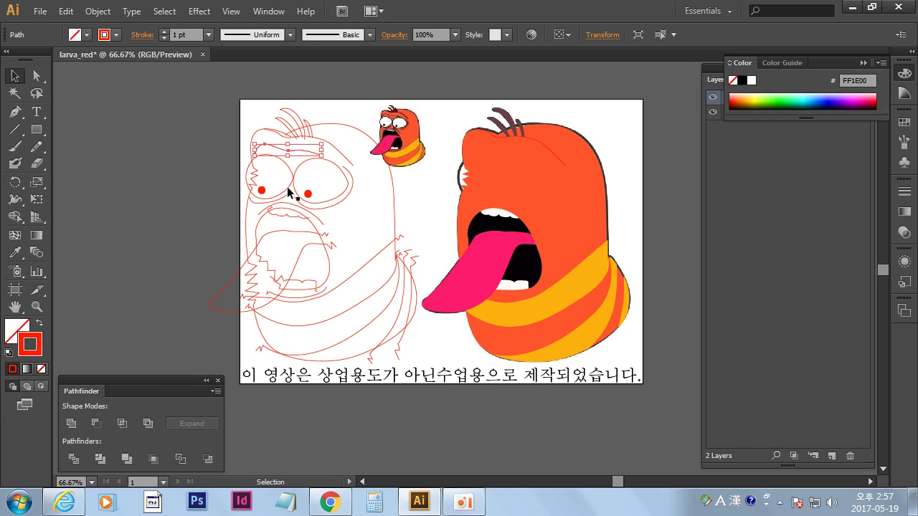
pyautogui.click(134, 245)
pyautogui.click(284, 153)
pyautogui.keyDown('shift'); pyautogui.click(300, 172); pyautogui.keyUp('shift')
pyautogui.keyDown('shift'); pyautogui.click(351, 193); pyautogui.keyUp('shift')
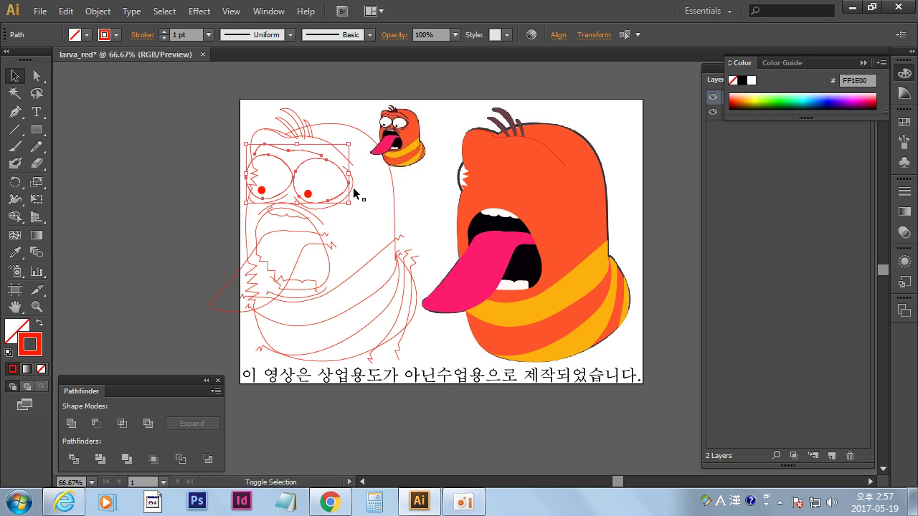
pyautogui.keyDown('shift'); pyautogui.click(262, 190); pyautogui.keyUp('shift')
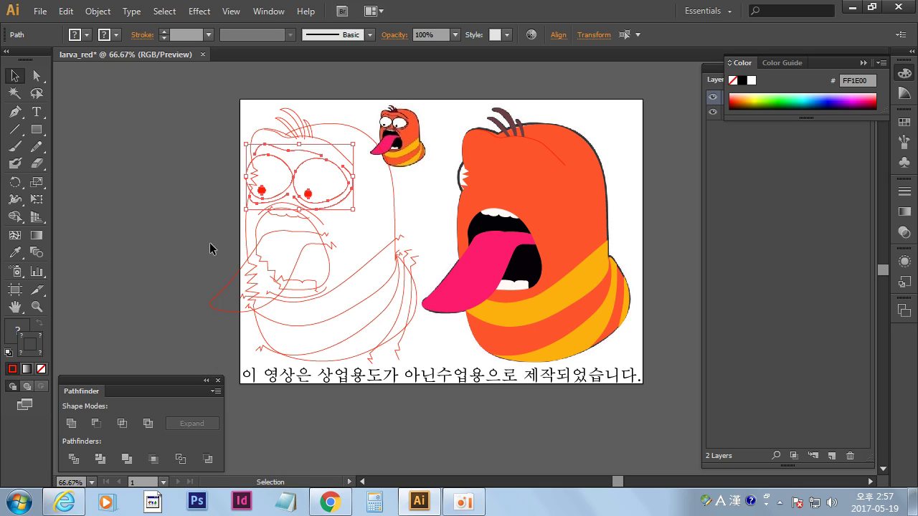
pyautogui.keyDown('shift'); pyautogui.click(322, 227); pyautogui.keyUp('shift')
pyautogui.keyDown('shift'); pyautogui.click(306, 297); pyautogui.keyUp('shift')
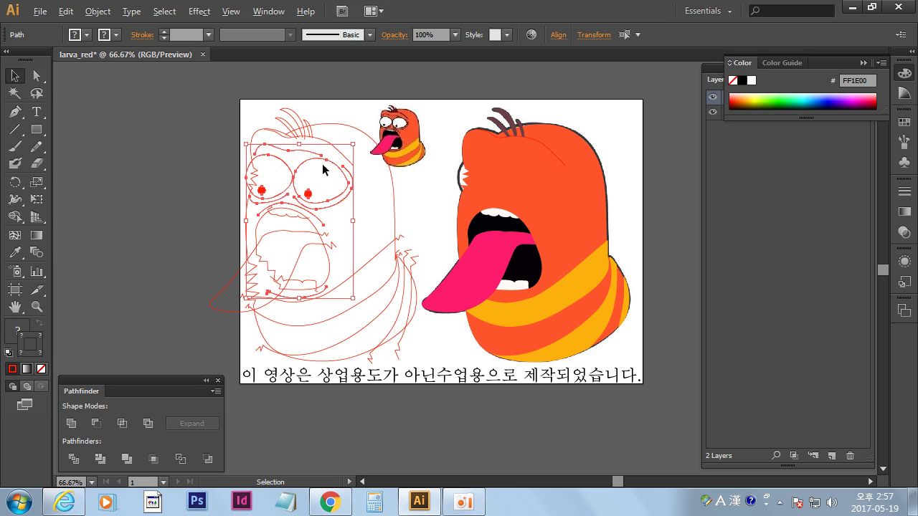
pyautogui.moveTo(300, 175); pyautogui.dragTo(509, 175)
pyautogui.moveTo(507, 176); pyautogui.dragTo(509, 175)
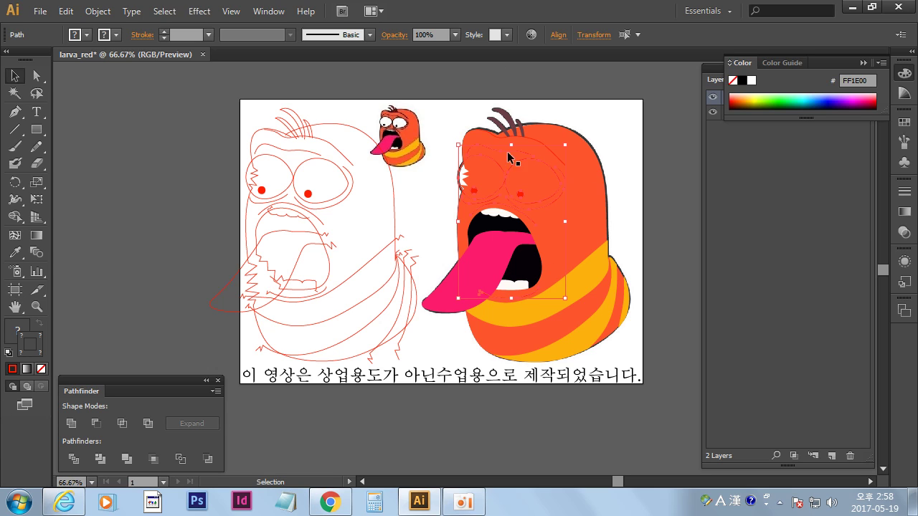
pyautogui.click(636, 194)
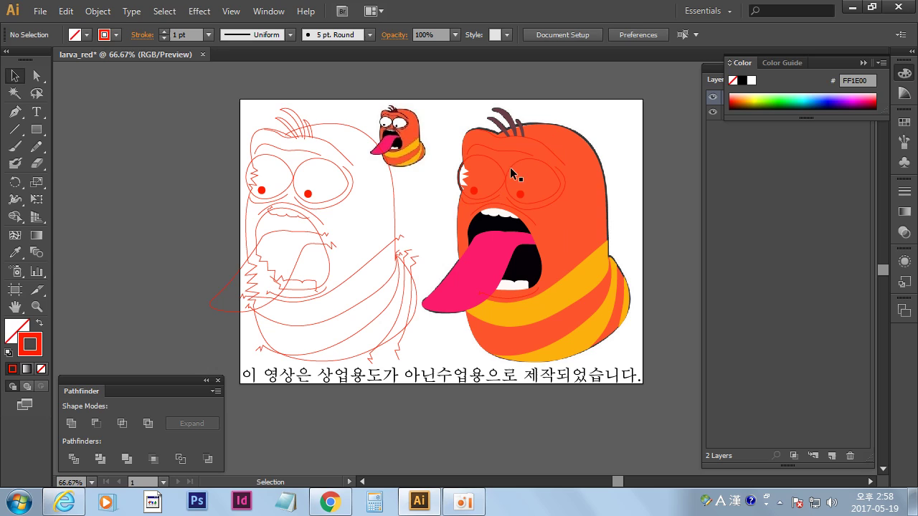
# Fill both eye outlines white, sampled from the small larva's eye.
pyautogui.click(462, 167)
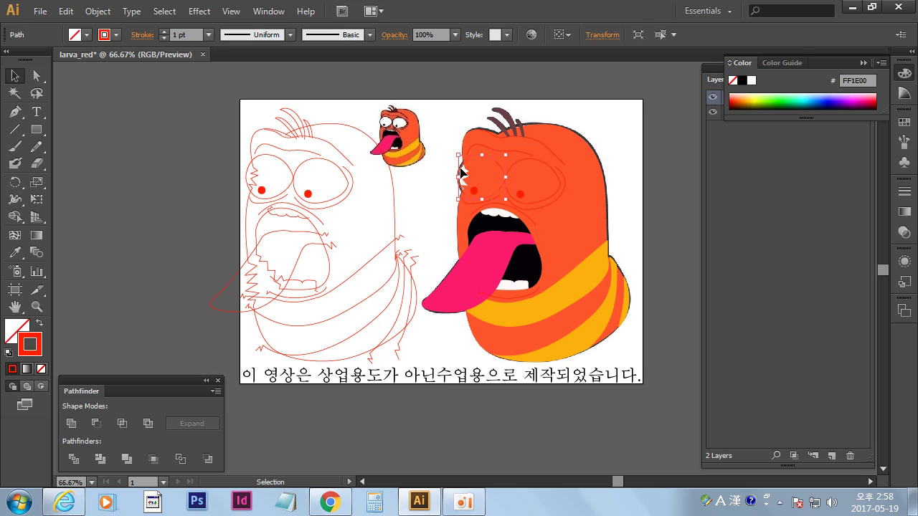
pyautogui.keyDown('shift'); pyautogui.click(539, 161); pyautogui.keyUp('shift')
pyautogui.click(14, 251)
pyautogui.click(405, 120)
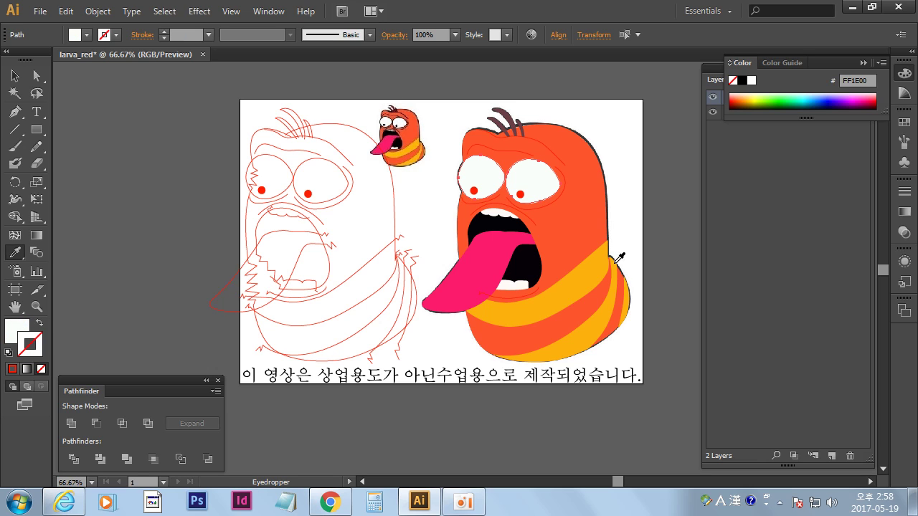
pyautogui.click(13, 76)
pyautogui.click(115, 185)
# Turn both red pupils black, sampled from the mouth.
pyautogui.click(475, 190)
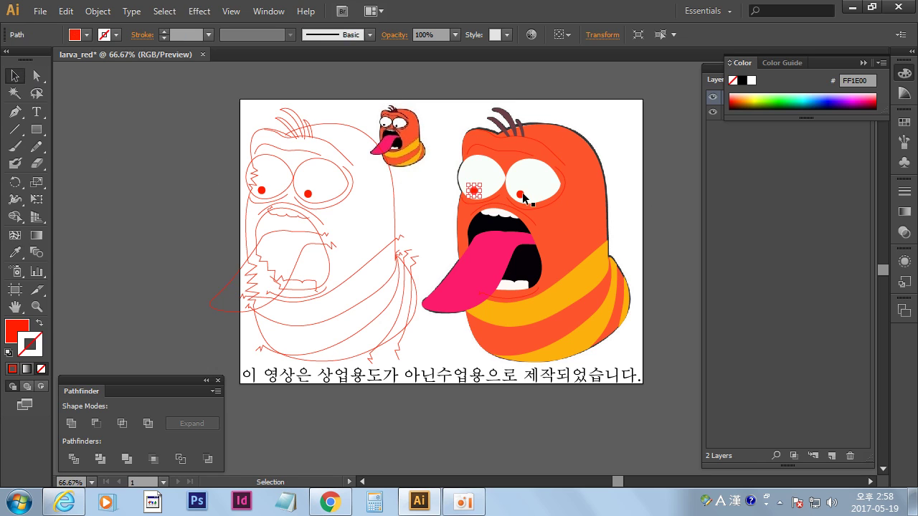
pyautogui.keyDown('shift'); pyautogui.click(522, 194); pyautogui.keyUp('shift')
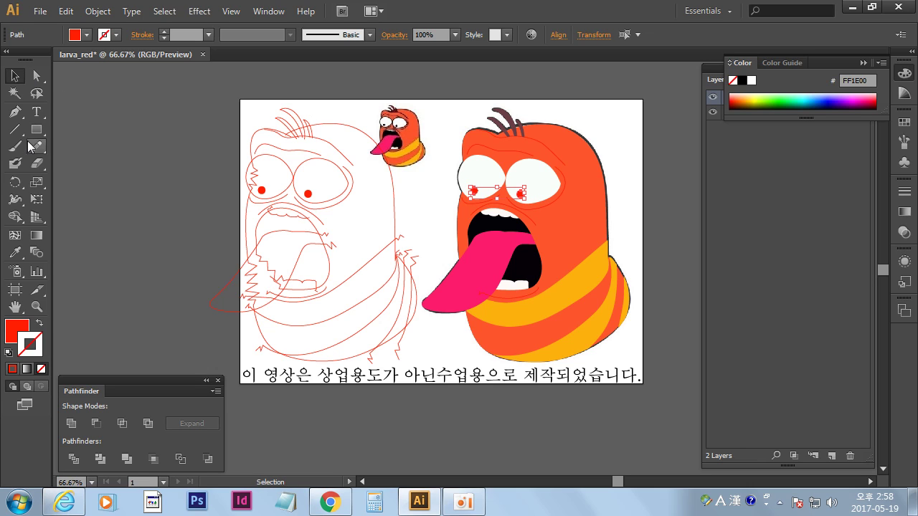
pyautogui.click(14, 255)
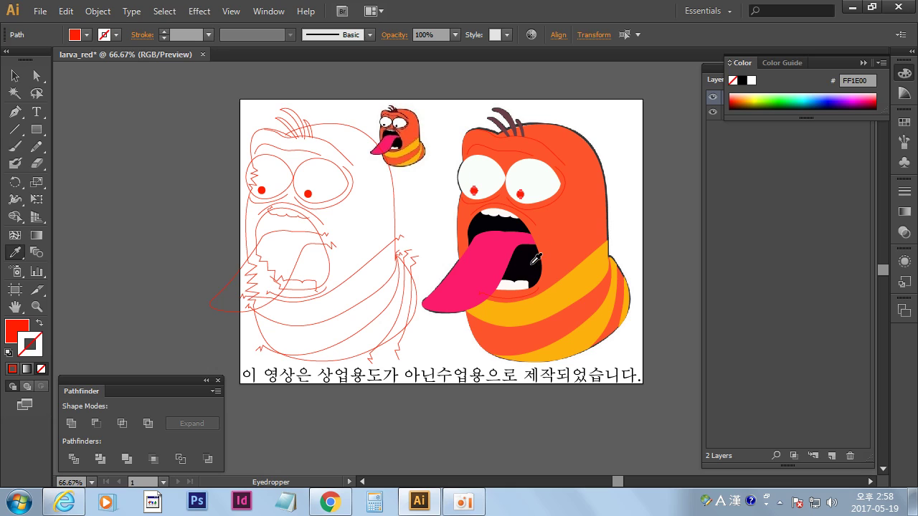
pyautogui.click(531, 263)
pyautogui.click(15, 75)
pyautogui.click(638, 245)
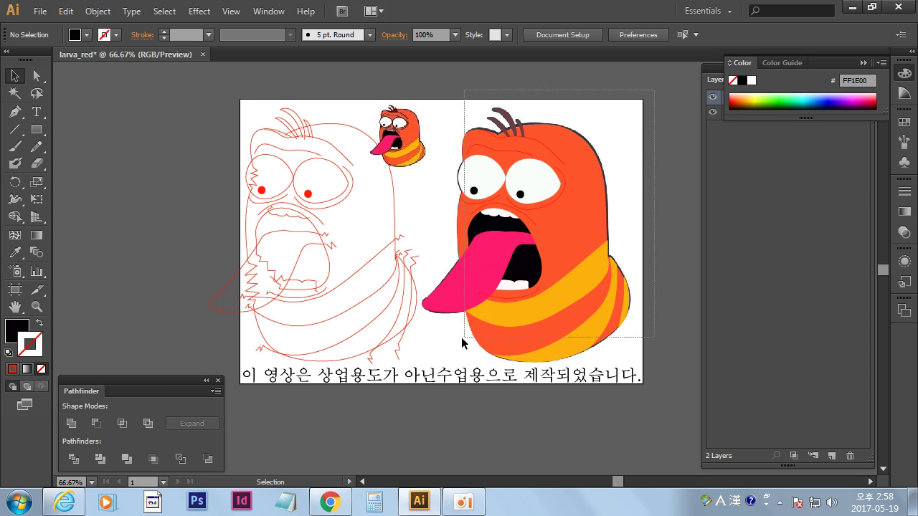
# Give all the large larva's artwork a black 1 pt stroke.
pyautogui.moveTo(629, 153); pyautogui.dragTo(440, 308)
pyautogui.moveTo(665, 85); pyautogui.dragTo(448, 389)
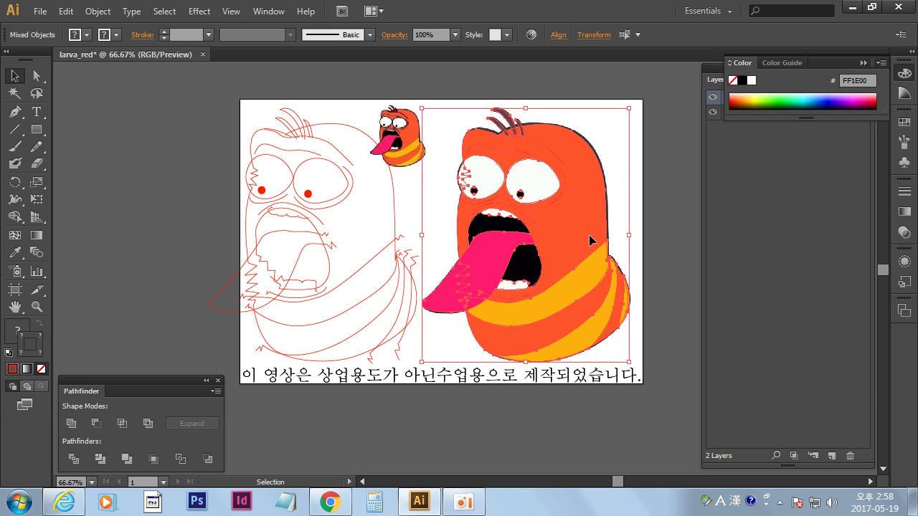
pyautogui.click(36, 347)
pyautogui.click(36, 347)
pyautogui.click(742, 83)
pyautogui.click(661, 247)
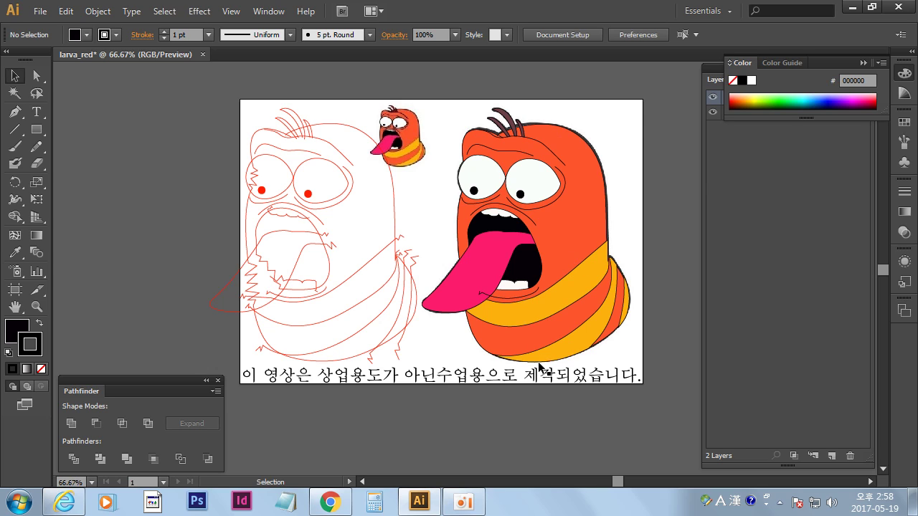
# Select the small lower-teeth path inside the mouth.
pyautogui.click(482, 295)
pyautogui.click(529, 311)
pyautogui.click(484, 298)
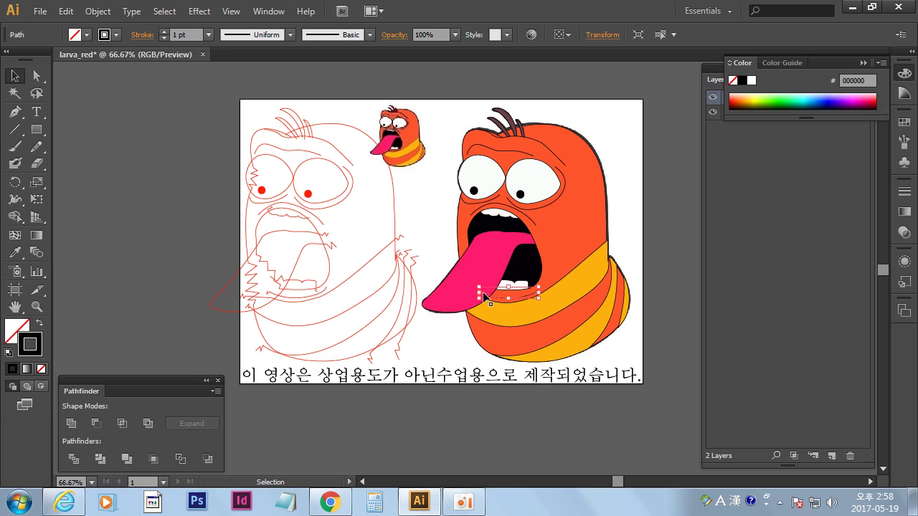
pyautogui.click(654, 229)
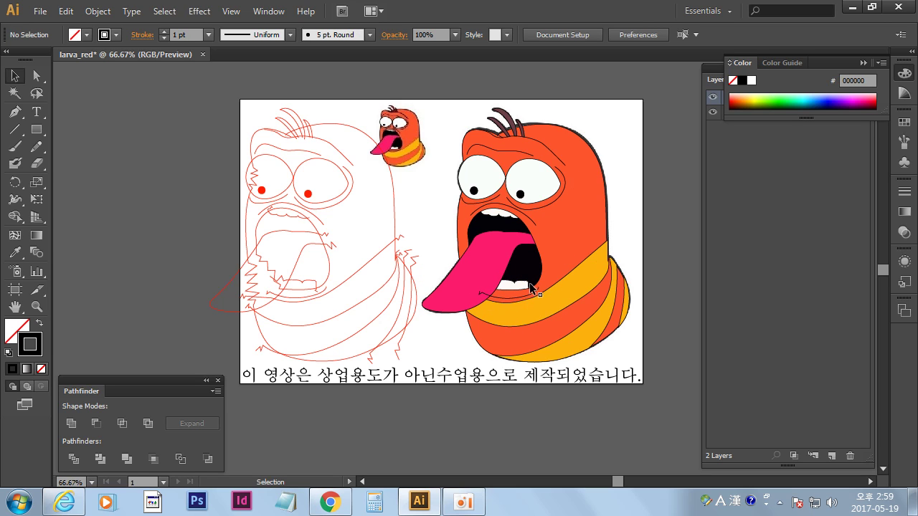
pyautogui.click(481, 296)
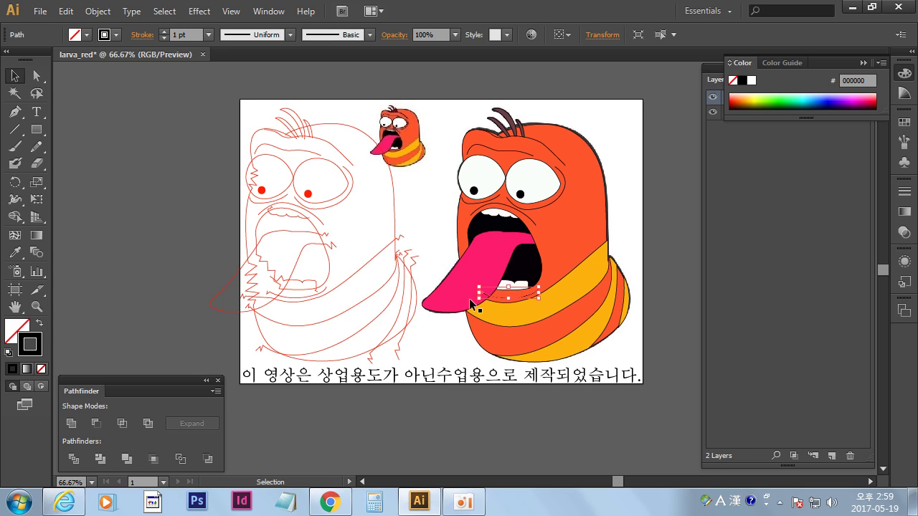
pyautogui.click(904, 74)
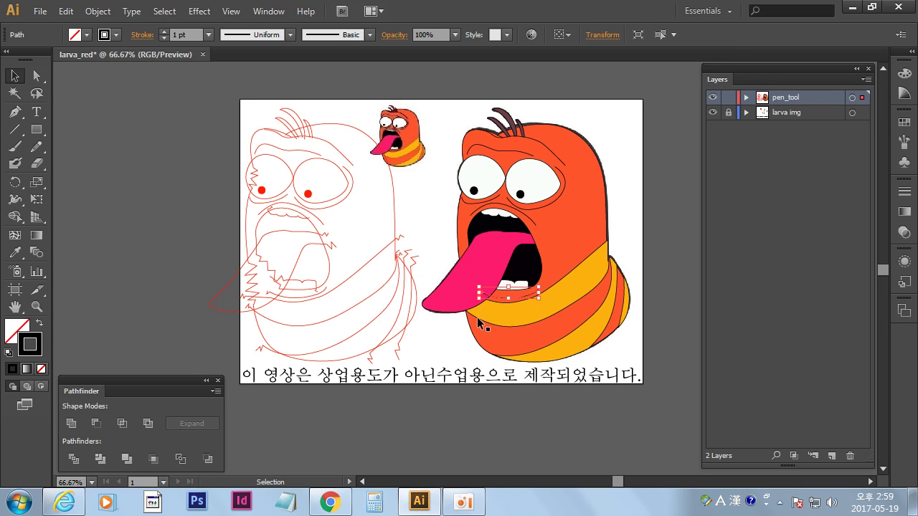
# Expand pen_tool in Layers and drag the tongue group above the lower-teeth path.
pyautogui.click(746, 99)
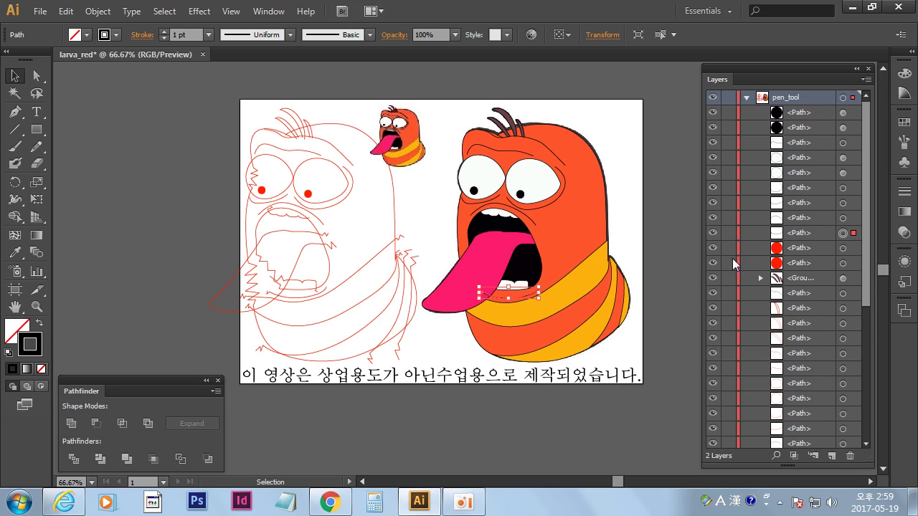
pyautogui.click(502, 264)
pyautogui.scroll(-1, 808, 281)
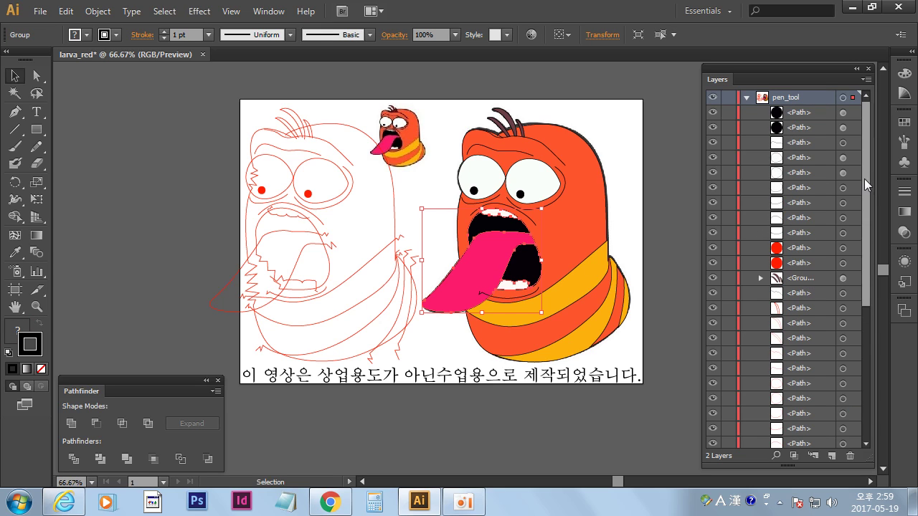
pyautogui.moveTo(865, 178); pyautogui.dragTo(867, 229)
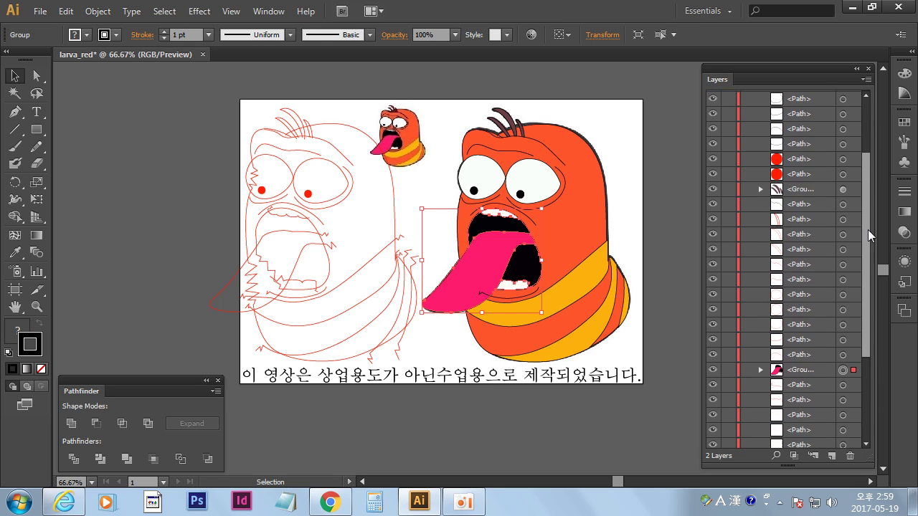
pyautogui.click(814, 370)
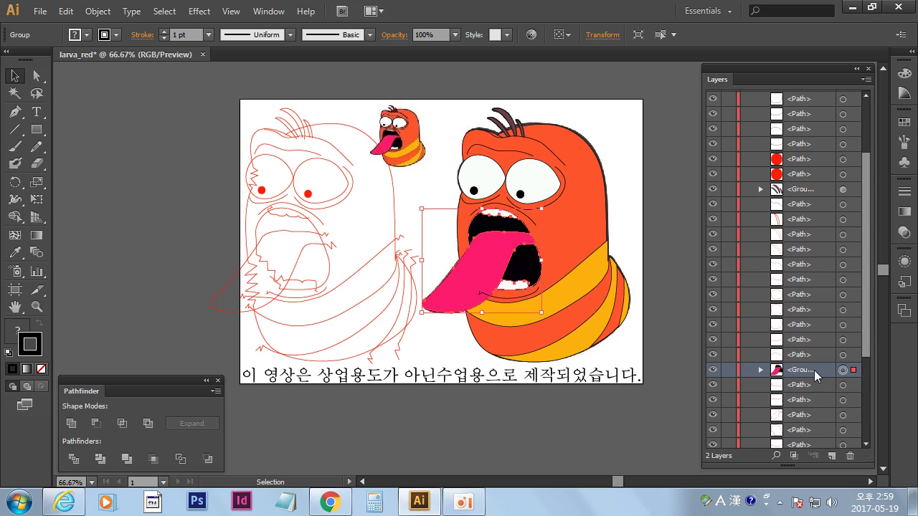
pyautogui.click(505, 291)
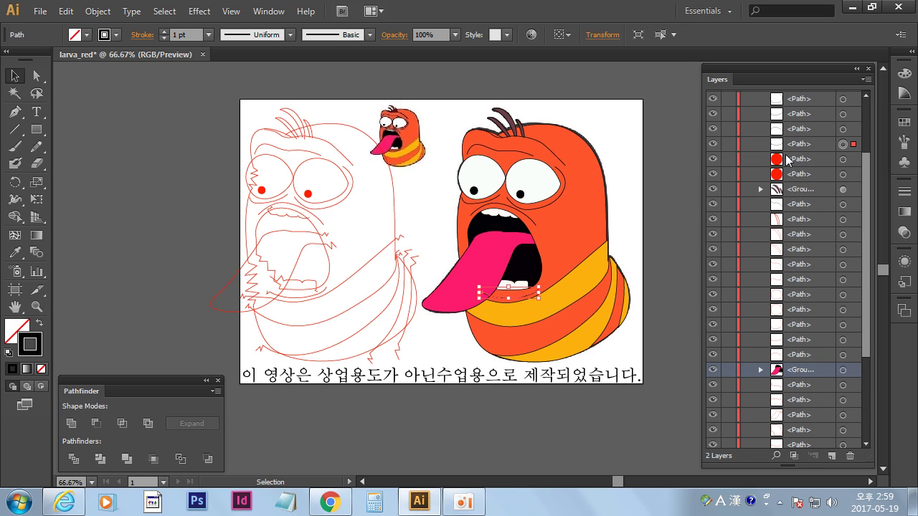
pyautogui.click(661, 420)
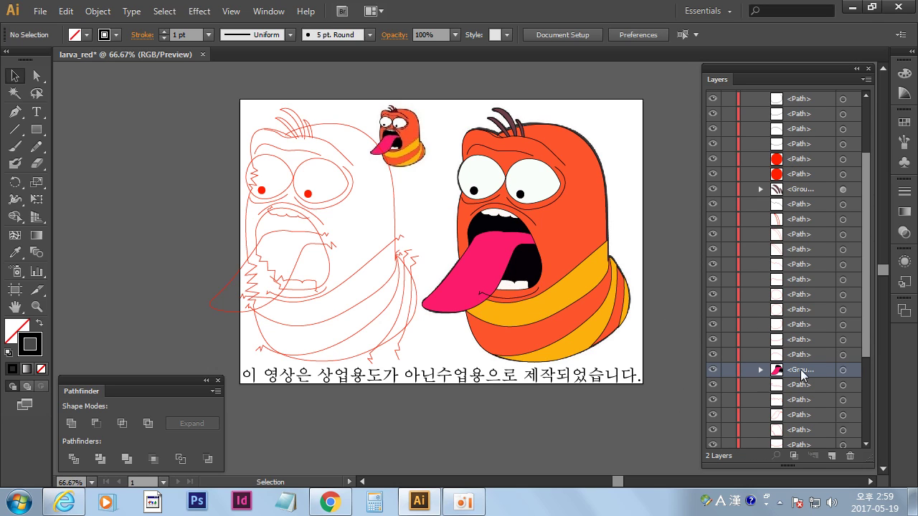
pyautogui.moveTo(802, 370); pyautogui.dragTo(829, 144)
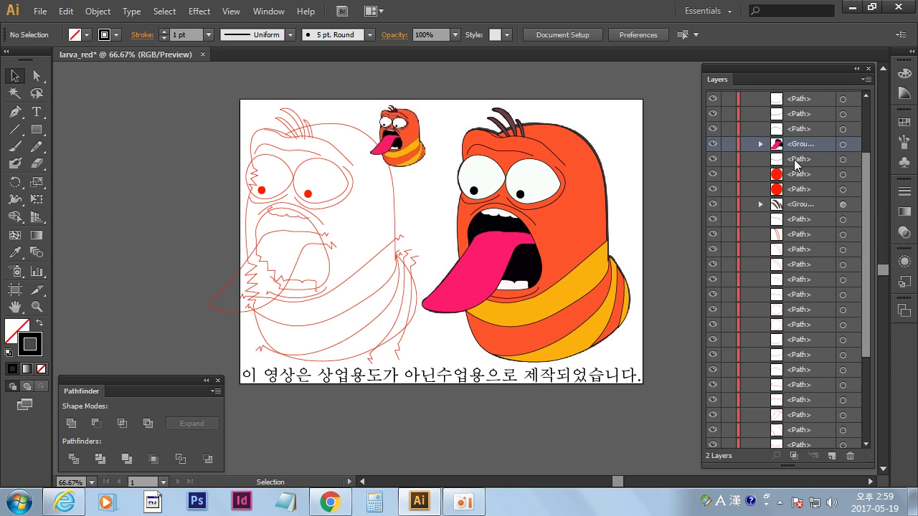
pyautogui.moveTo(867, 192); pyautogui.dragTo(857, 116)
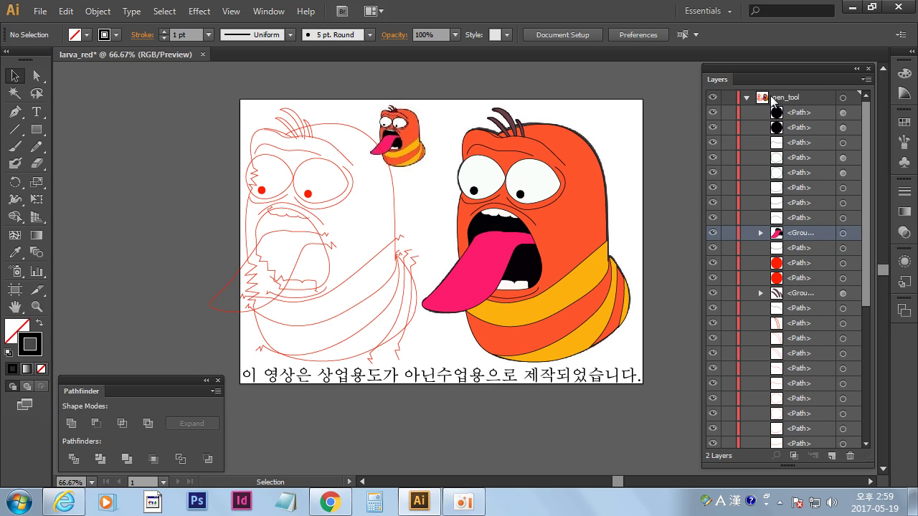
pyautogui.click(747, 97)
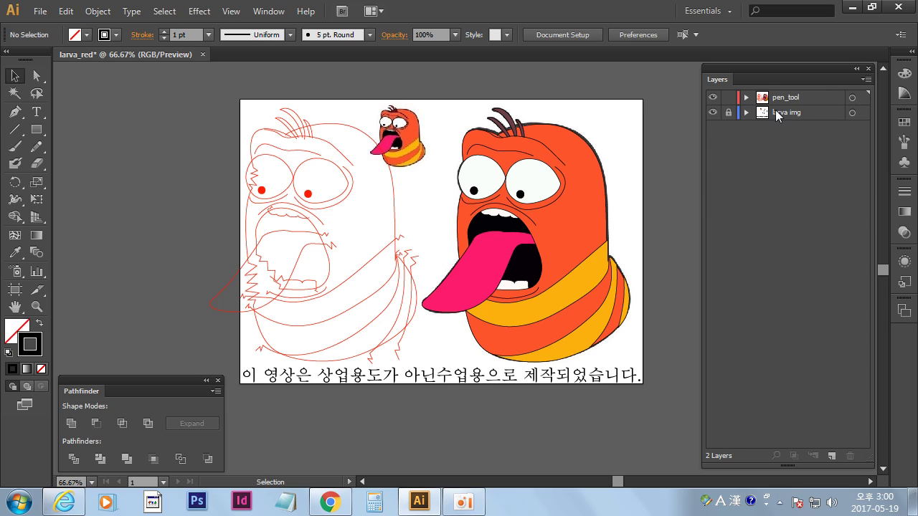
# Hide the larva img reference layer and check the traced vector paths.
pyautogui.click(713, 114)
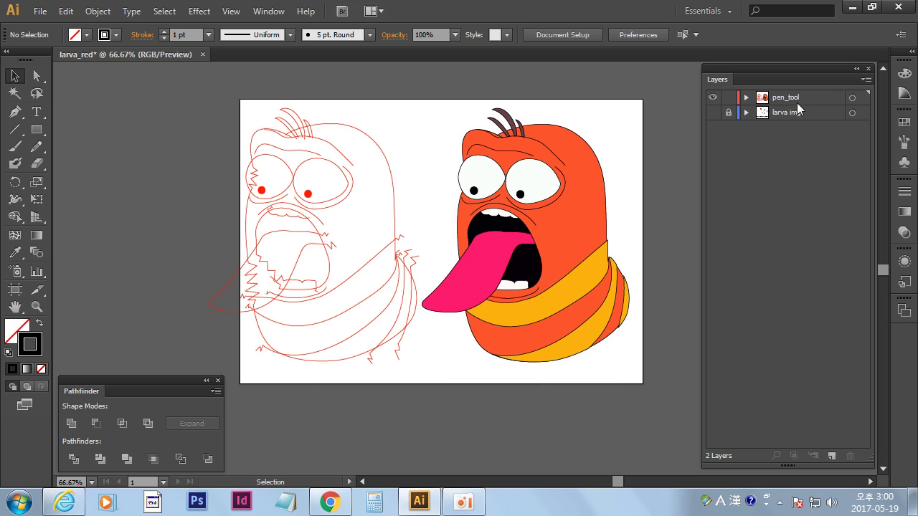
pyautogui.moveTo(668, 87)
pyautogui.mouseDown()
pyautogui.moveTo(645, 169)
pyautogui.moveTo(212, 387)
pyautogui.mouseUp()
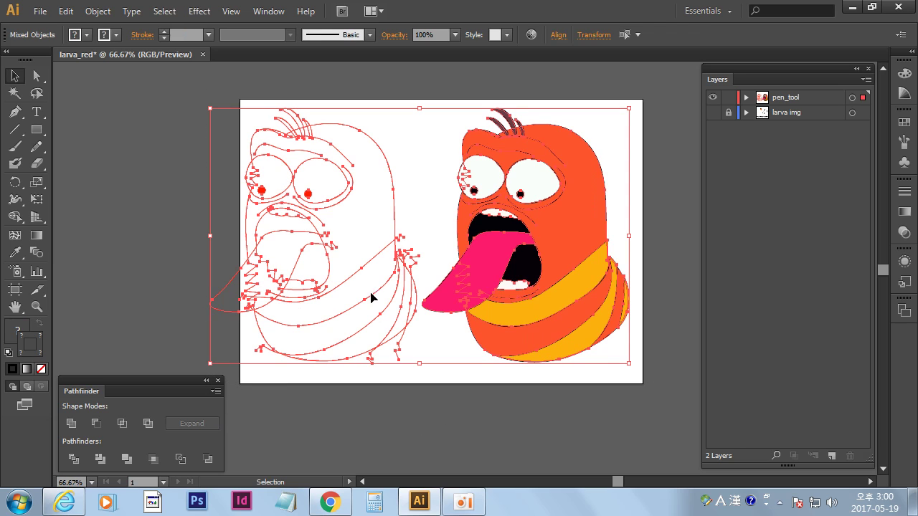
pyautogui.click(560, 408)
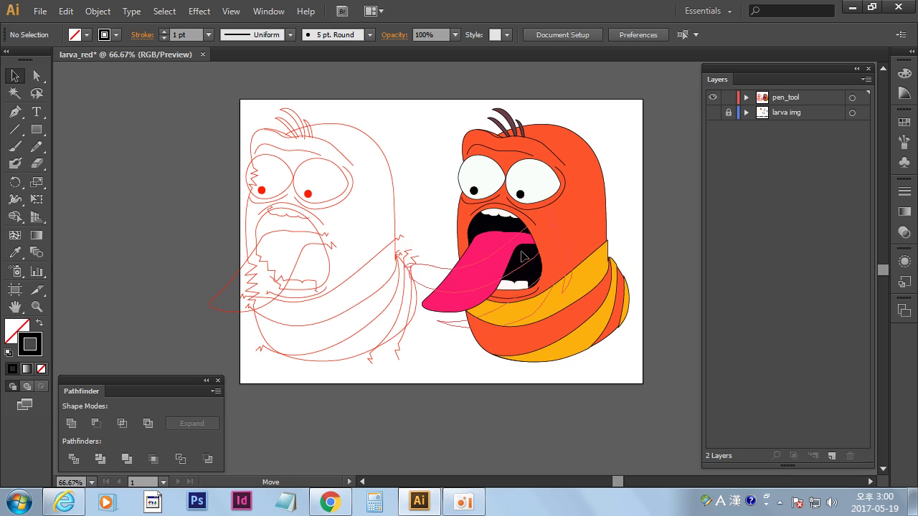
# Zoom in to inspect the scarf stripes group, then zoom back out.
pyautogui.click(578, 287)
pyautogui.click(614, 254)
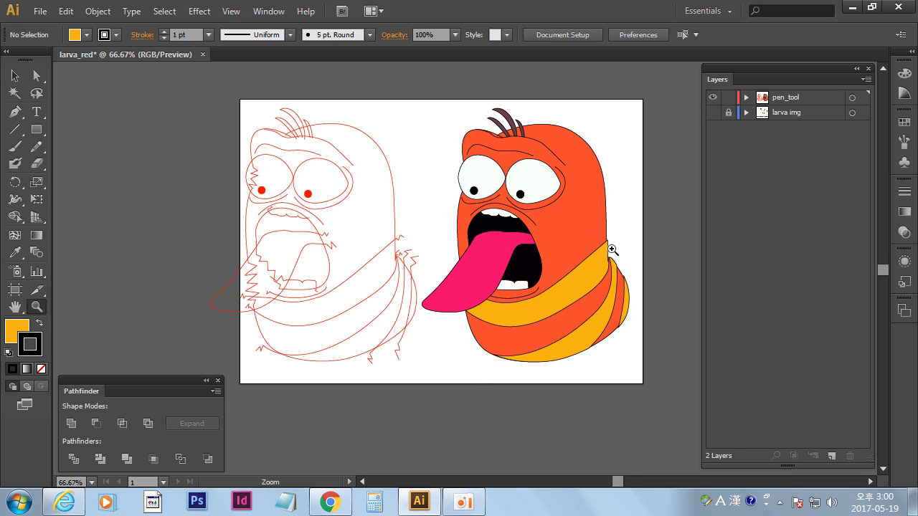
pyautogui.press('z')
pyautogui.click(484, 290)
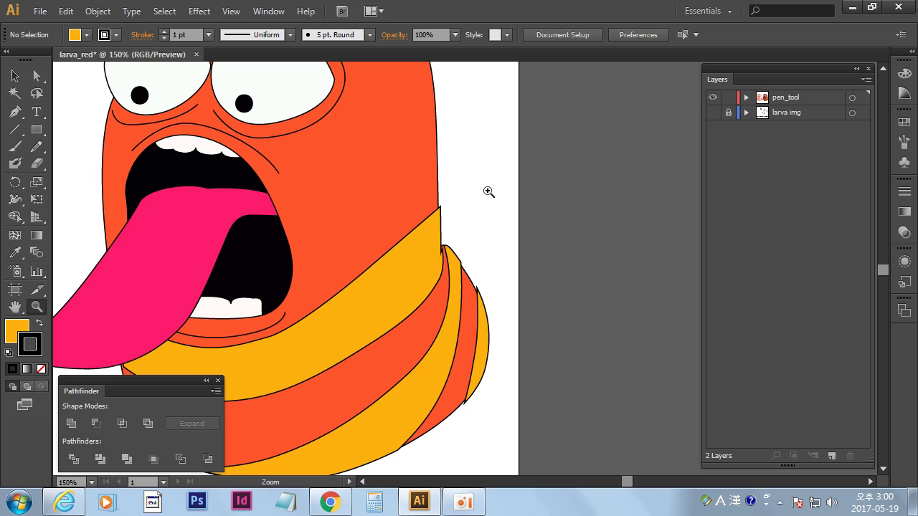
pyautogui.keyDown('alt'); pyautogui.click(415, 343); pyautogui.keyUp('alt')
pyautogui.moveTo(559, 280)
pyautogui.mouseDown()
pyautogui.moveTo(586, 358)
pyautogui.moveTo(605, 322)
pyautogui.mouseUp()
pyautogui.press('v')
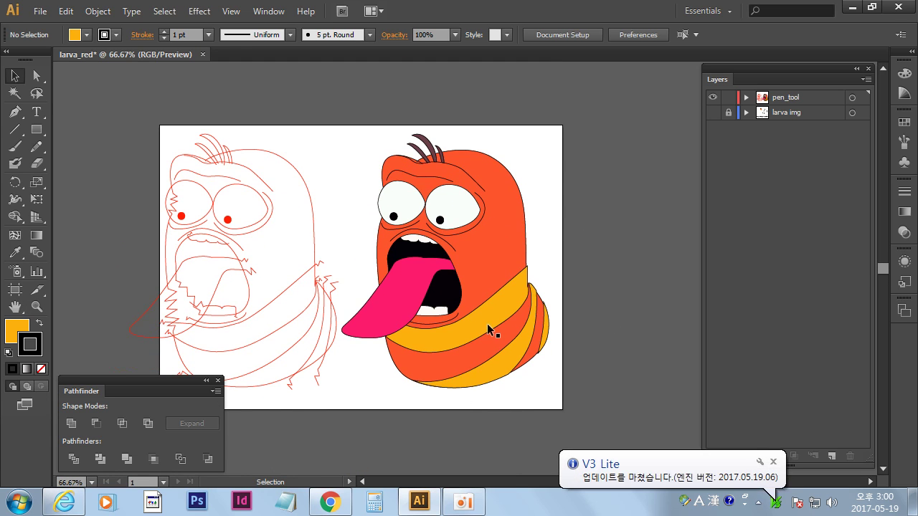
pyautogui.click(772, 462)
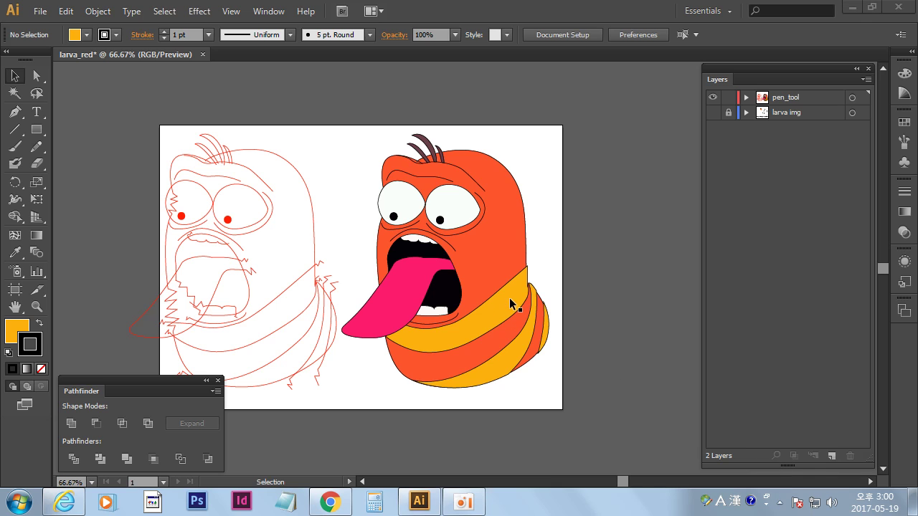
# Align the stripes group and orange body by their bottom and right edges.
pyautogui.click(513, 294)
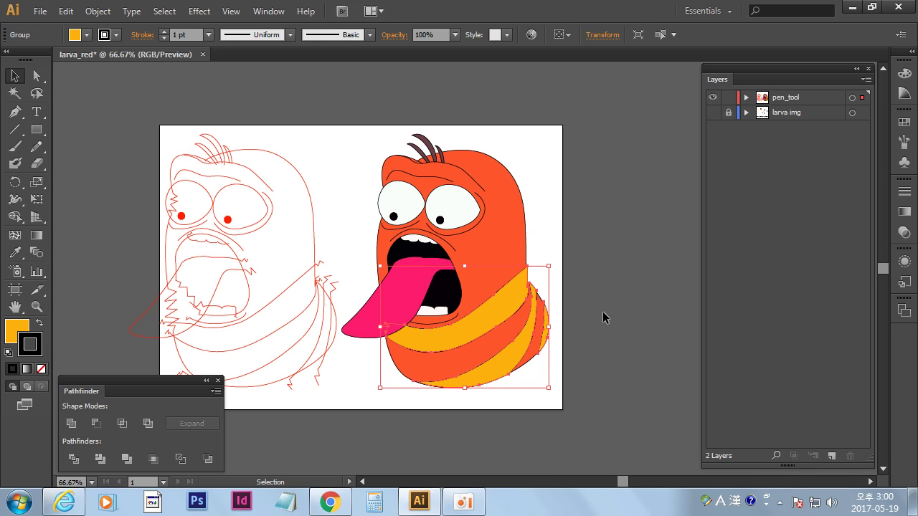
pyautogui.moveTo(513, 294); pyautogui.dragTo(448, 210)
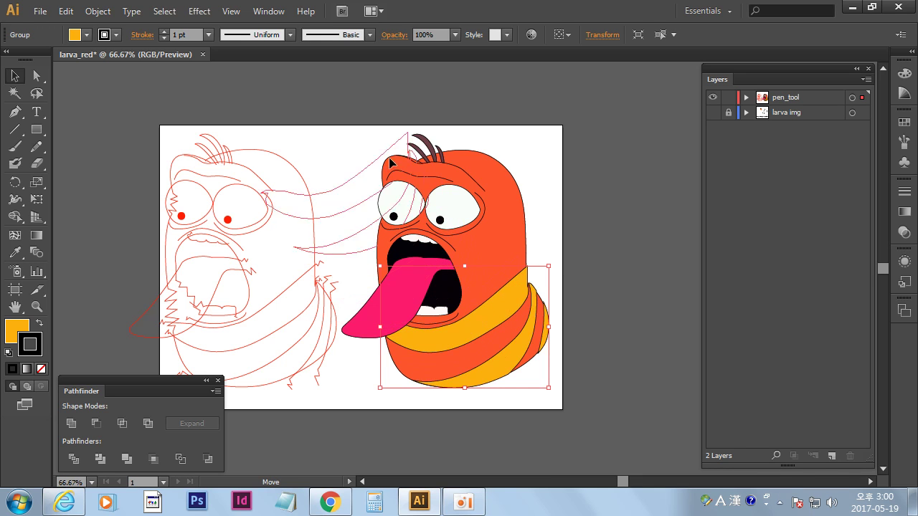
pyautogui.keyDown('shift'); pyautogui.click(526, 345); pyautogui.keyUp('shift')
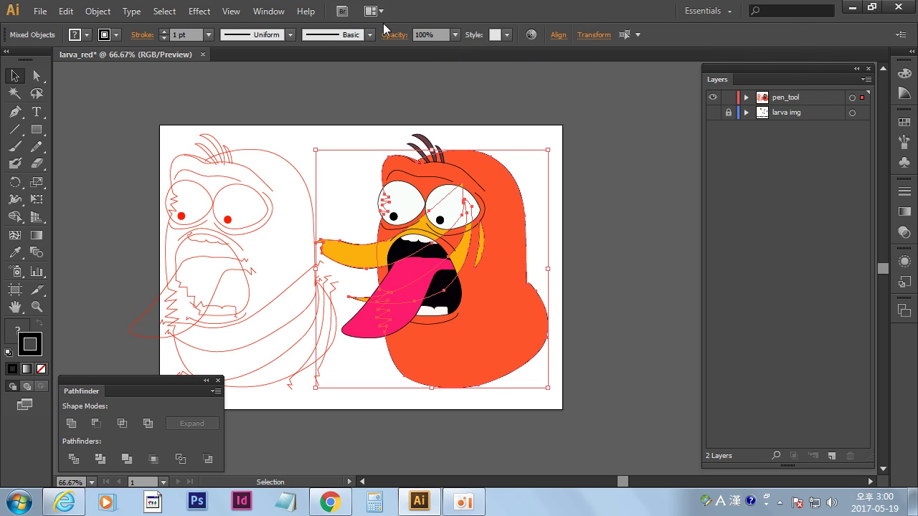
pyautogui.click(557, 35)
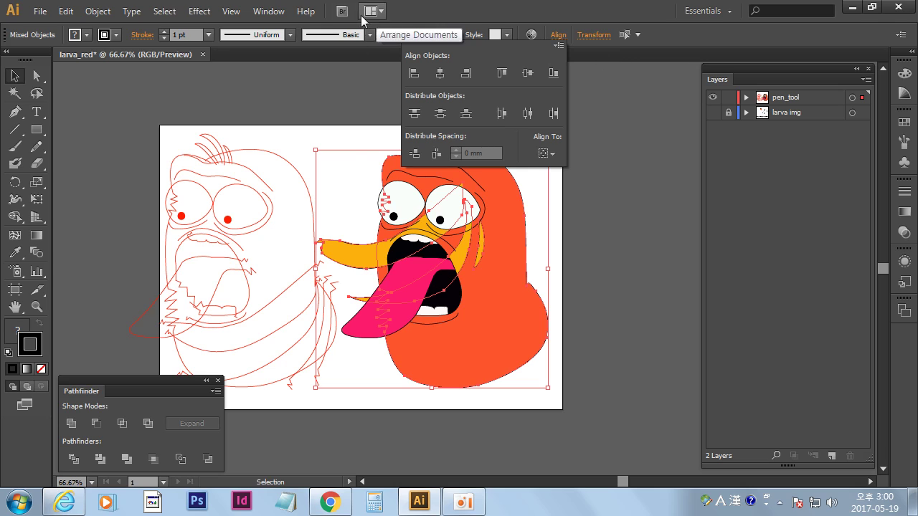
pyautogui.click(552, 73)
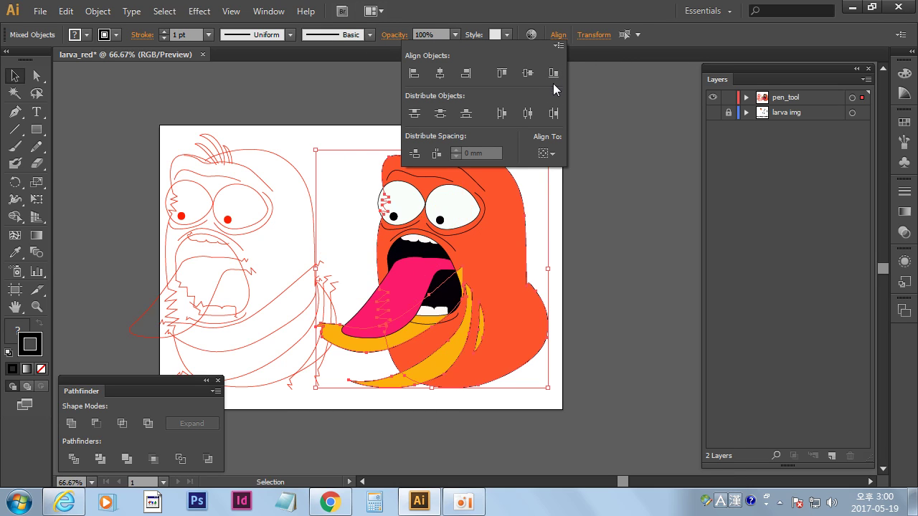
pyautogui.click(466, 74)
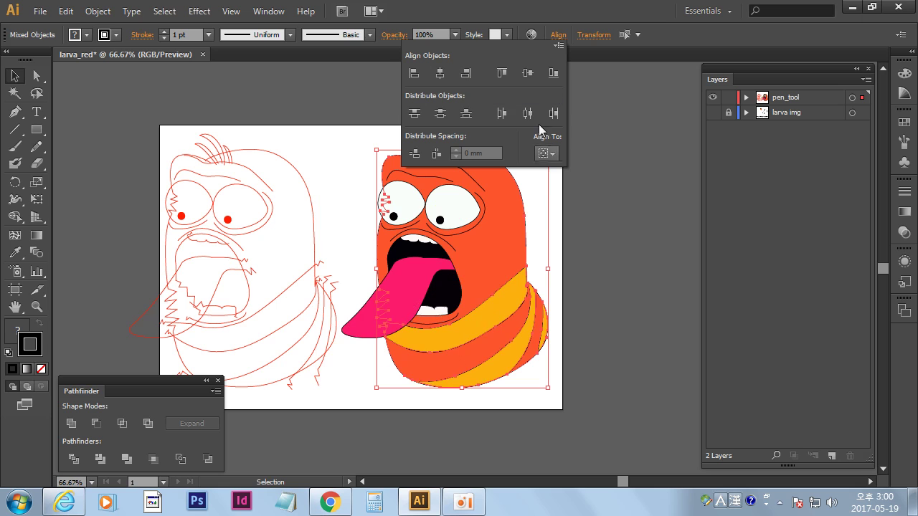
pyautogui.click(598, 332)
pyautogui.press('z')
pyautogui.click(548, 339)
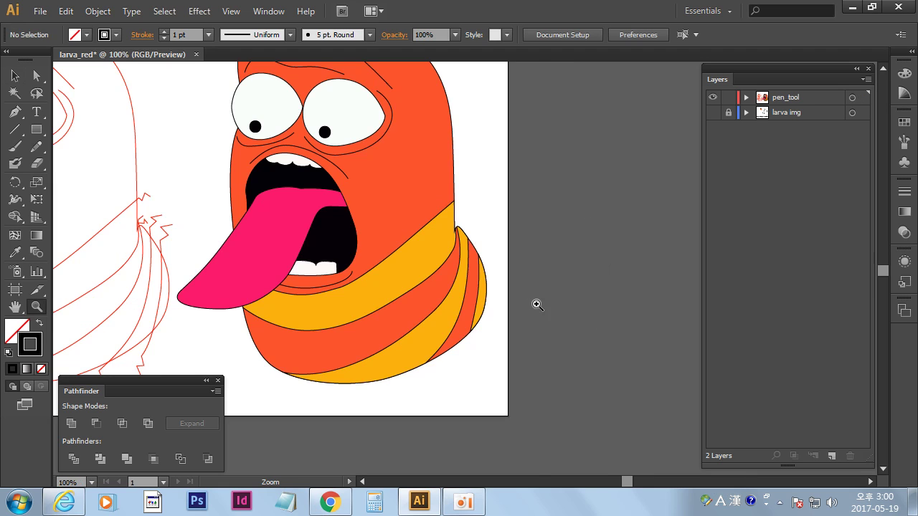
pyautogui.click(461, 234)
pyautogui.click(478, 361)
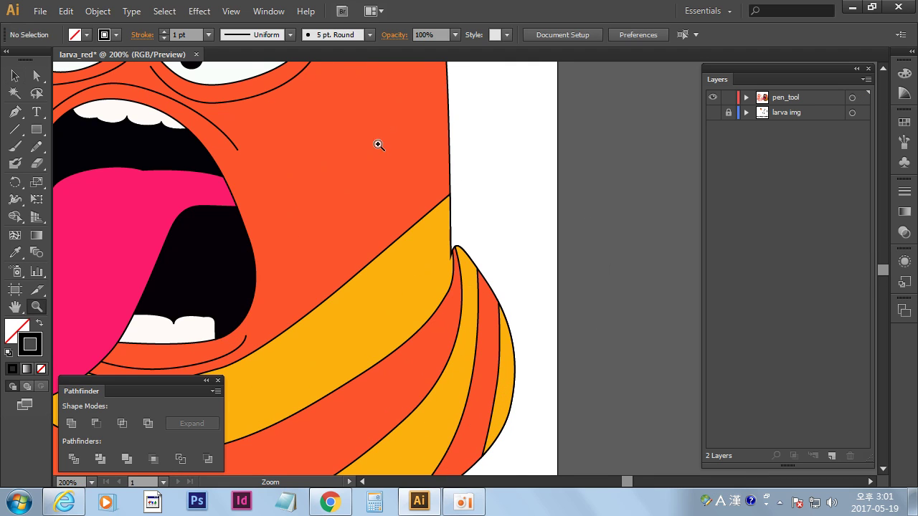
pyautogui.keyDown('alt'); pyautogui.click(404, 276); pyautogui.keyUp('alt')
pyautogui.keyDown('alt'); pyautogui.click(407, 279); pyautogui.keyUp('alt')
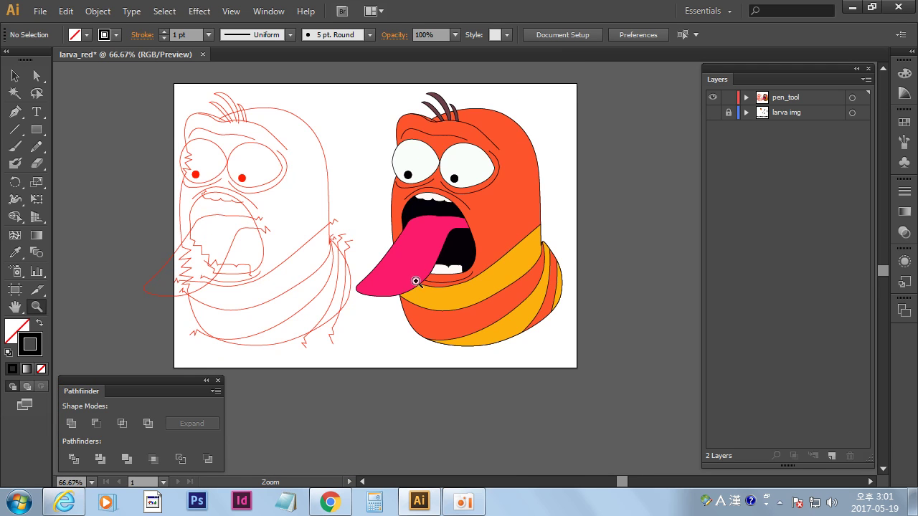
pyautogui.click(14, 76)
pyautogui.moveTo(557, 208)
pyautogui.mouseDown()
pyautogui.moveTo(611, 200)
pyautogui.moveTo(595, 196)
pyautogui.mouseUp()
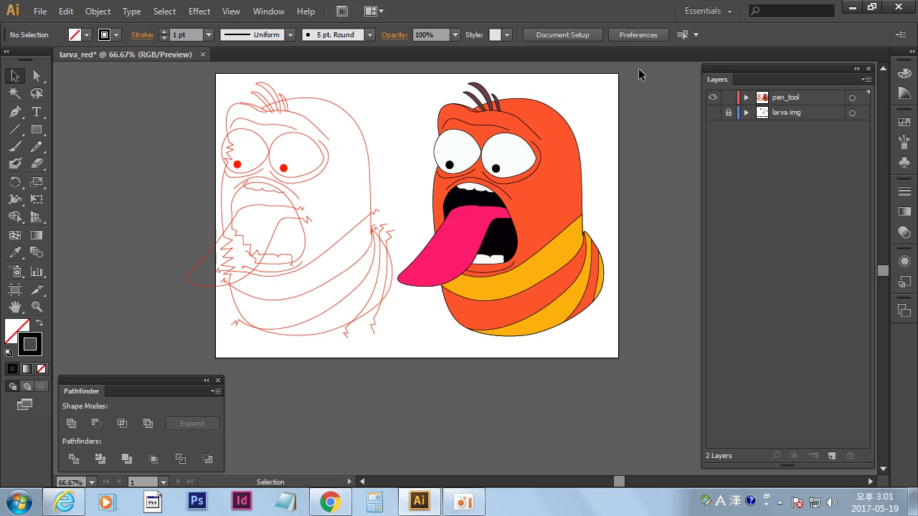
# Nudge the traced artwork right and down and shrink it slightly to fit the page.
pyautogui.moveTo(638, 69); pyautogui.dragTo(172, 358)
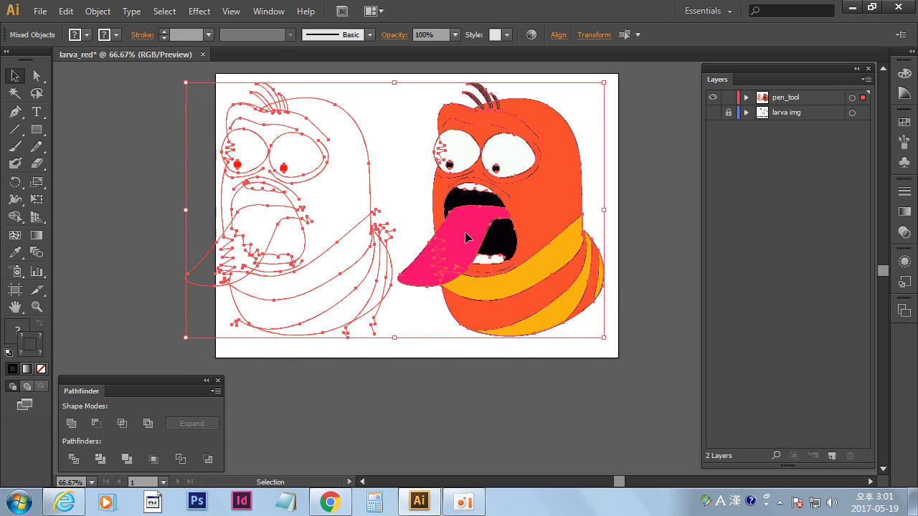
pyautogui.moveTo(482, 243); pyautogui.dragTo(482, 245)
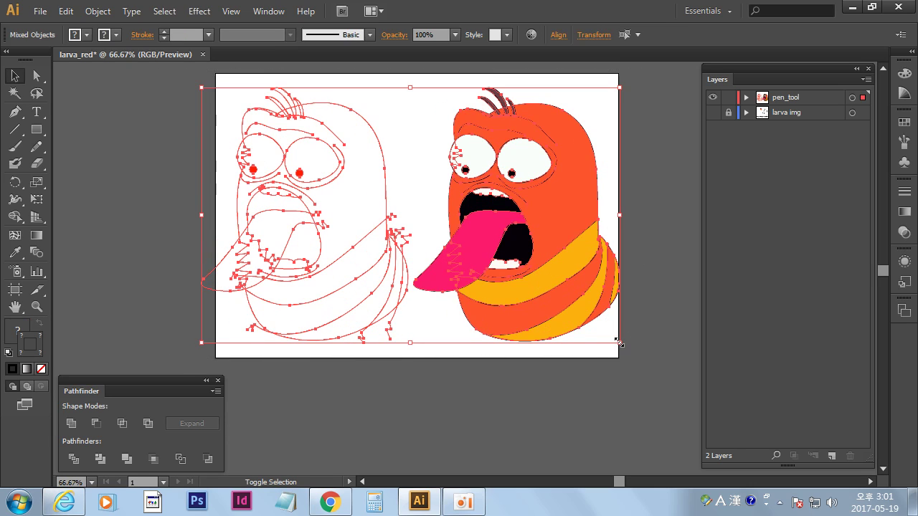
pyautogui.moveTo(618, 343); pyautogui.dragTo(585, 322)
pyautogui.moveTo(528, 215)
pyautogui.mouseDown()
pyautogui.moveTo(560, 228)
pyautogui.moveTo(554, 212)
pyautogui.mouseUp()
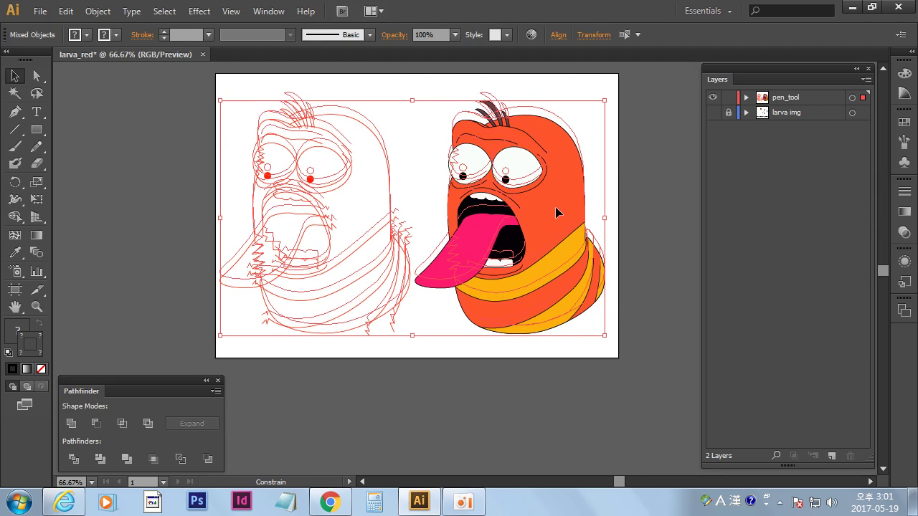
pyautogui.click(687, 204)
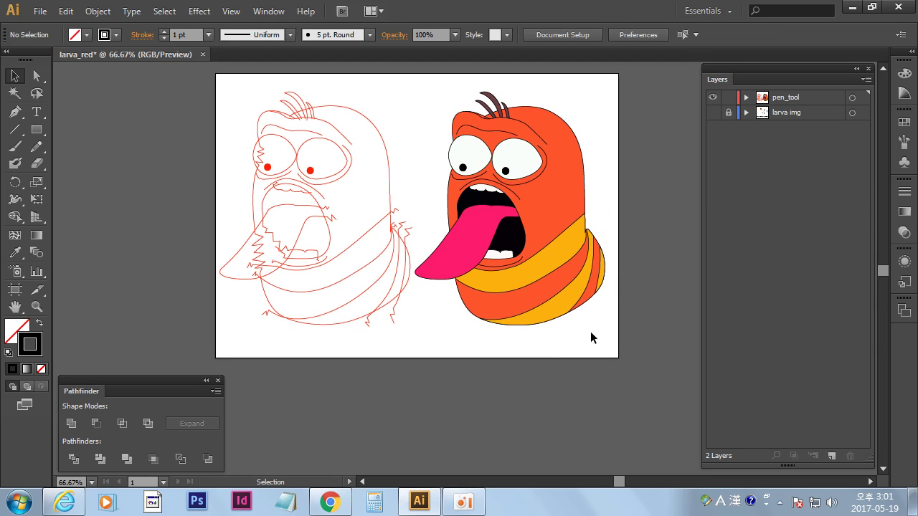
# Move all the artwork up about 10 px and show the larva img layer again.
pyautogui.moveTo(640, 85)
pyautogui.mouseDown()
pyautogui.moveTo(276, 347)
pyautogui.moveTo(305, 313)
pyautogui.mouseUp()
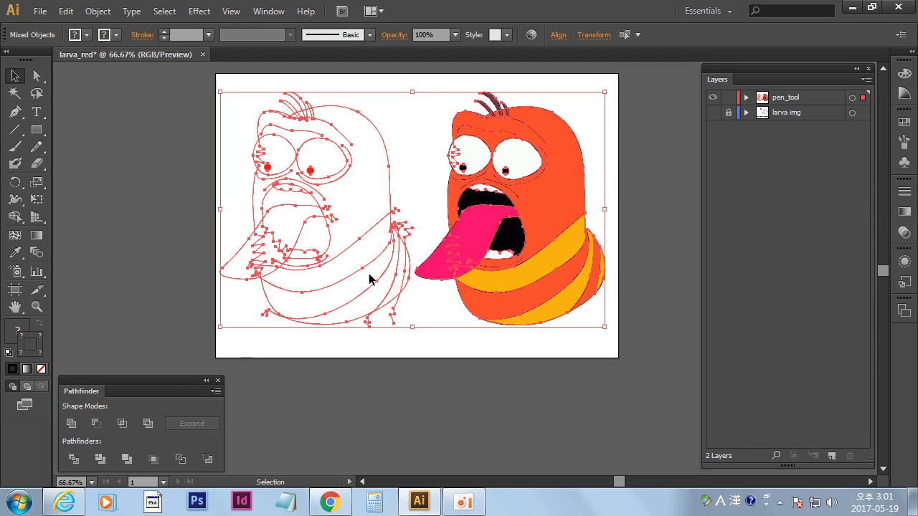
pyautogui.moveTo(550, 203); pyautogui.dragTo(549, 196)
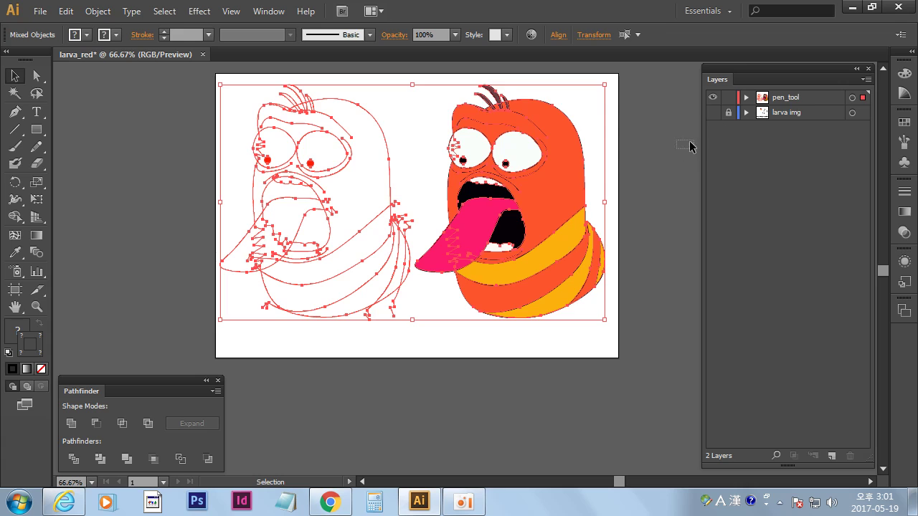
pyautogui.click(679, 146)
pyautogui.click(713, 113)
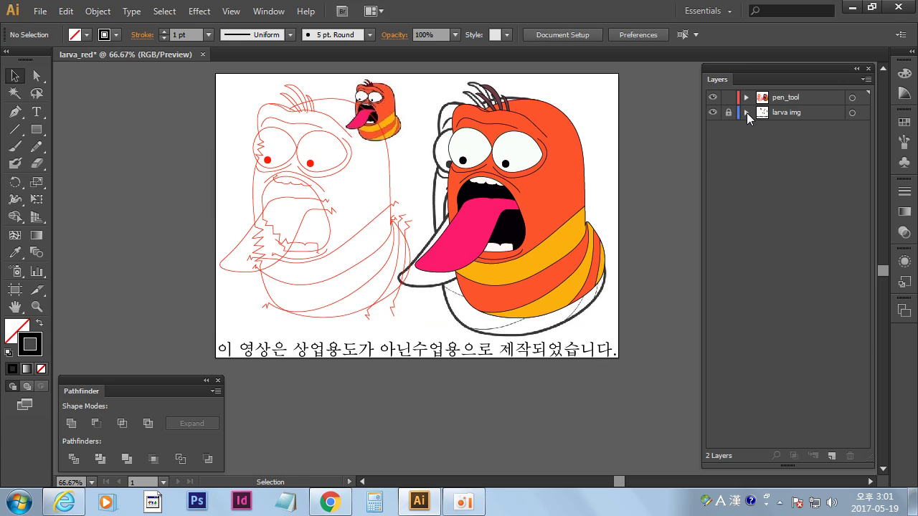
# Unlock the larva img layer and hide its <Image> sublayer, keeping the Korean caption visible.
pyautogui.click(746, 113)
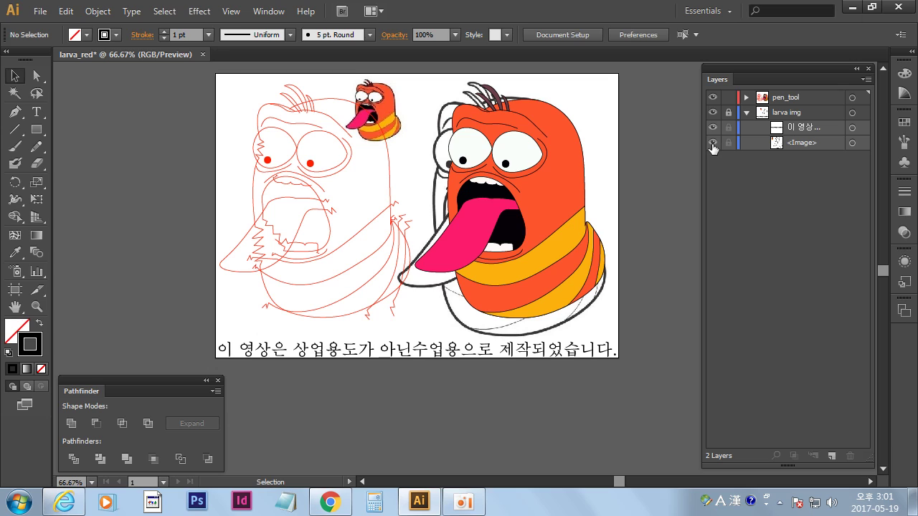
pyautogui.click(728, 113)
pyautogui.click(714, 143)
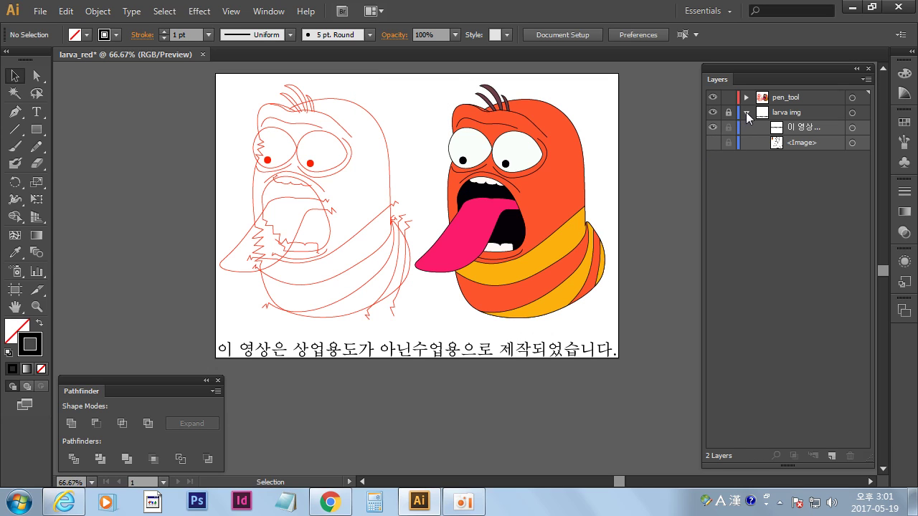
pyautogui.click(745, 113)
pyautogui.moveTo(675, 188); pyautogui.dragTo(674, 188)
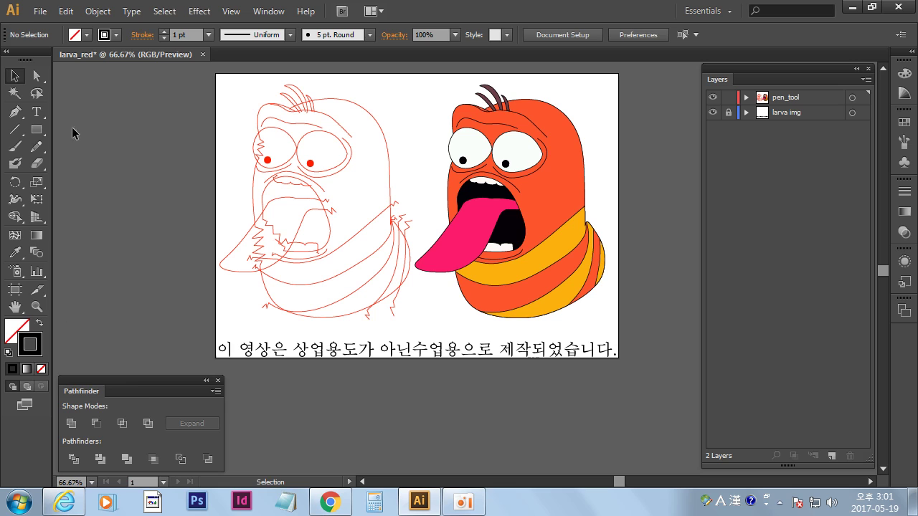
# Set the Save for Web export to JPEG at Maximum quality and continue to saving.
pyautogui.click(39, 15)
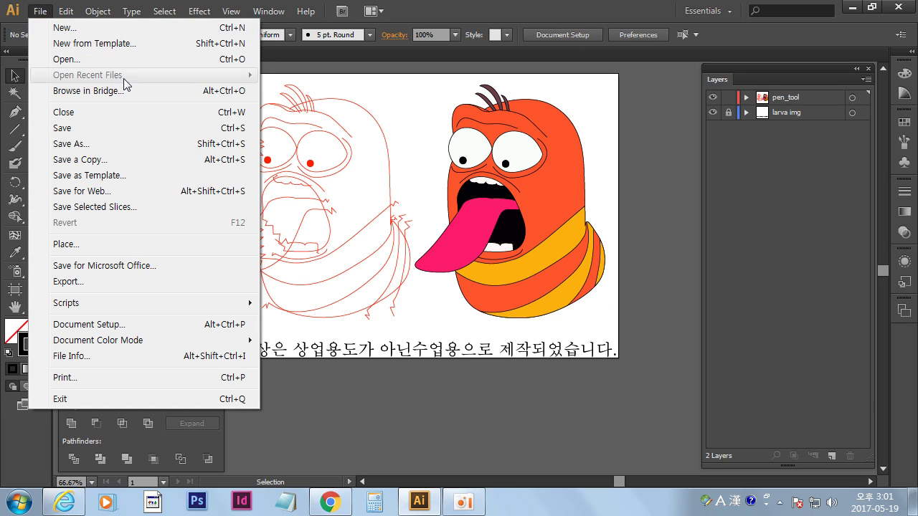
pyautogui.click(100, 192)
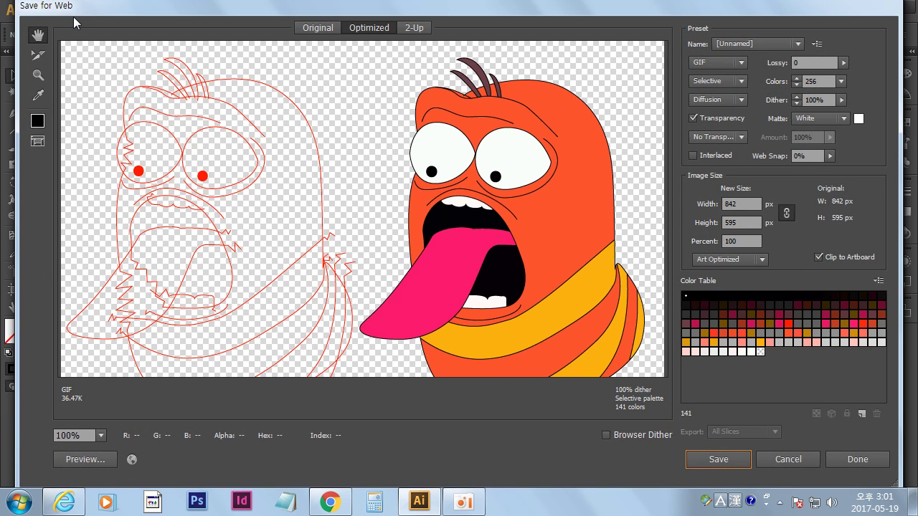
pyautogui.click(741, 64)
pyautogui.click(721, 96)
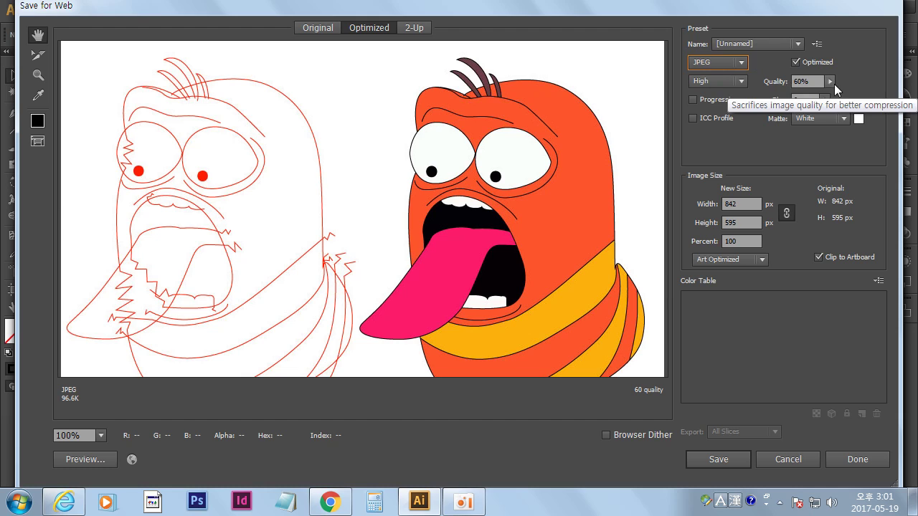
pyautogui.click(742, 82)
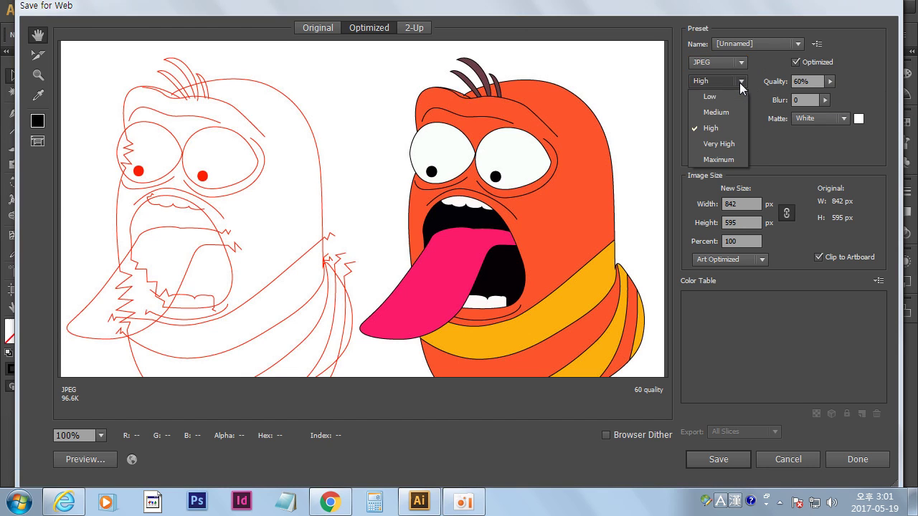
pyautogui.click(718, 159)
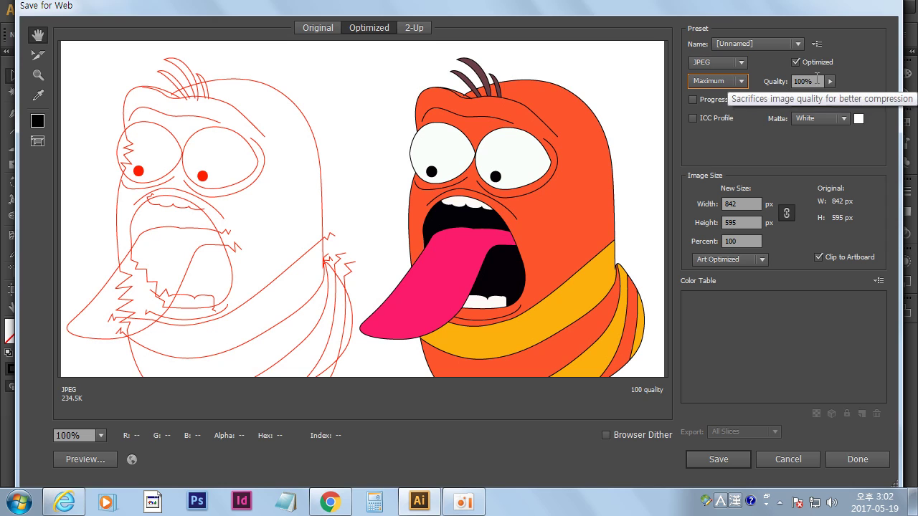
pyautogui.click(724, 462)
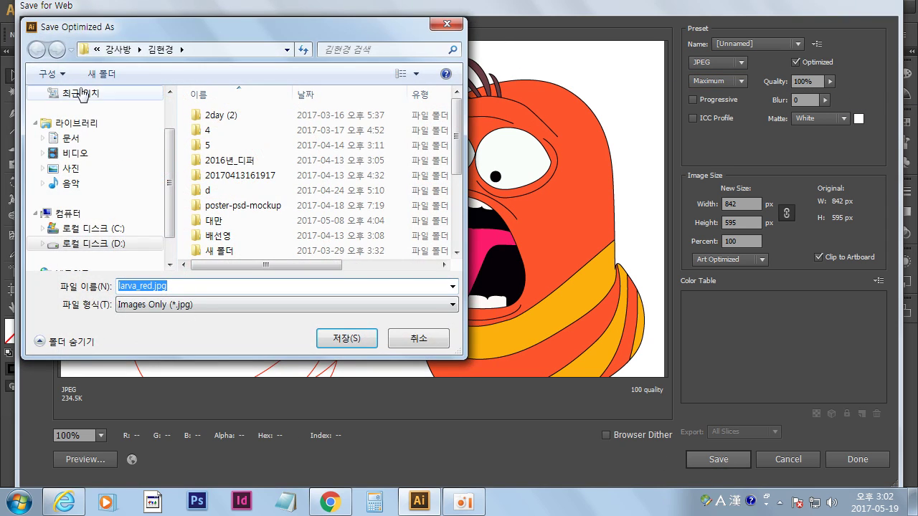
# Create a new folder named cigies on drive D: and open it.
pyautogui.click(94, 242)
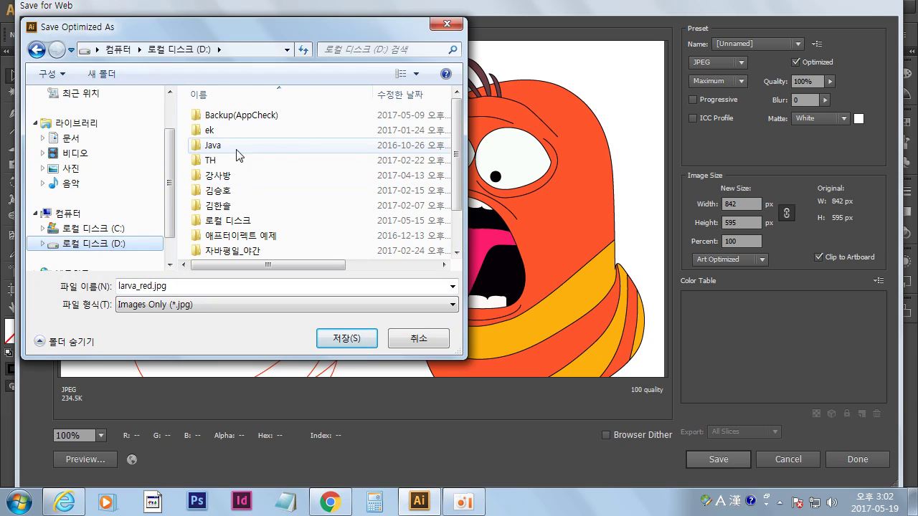
pyautogui.click(262, 207)
pyautogui.scroll(-1, 265, 210)
pyautogui.scroll(1, 266, 212)
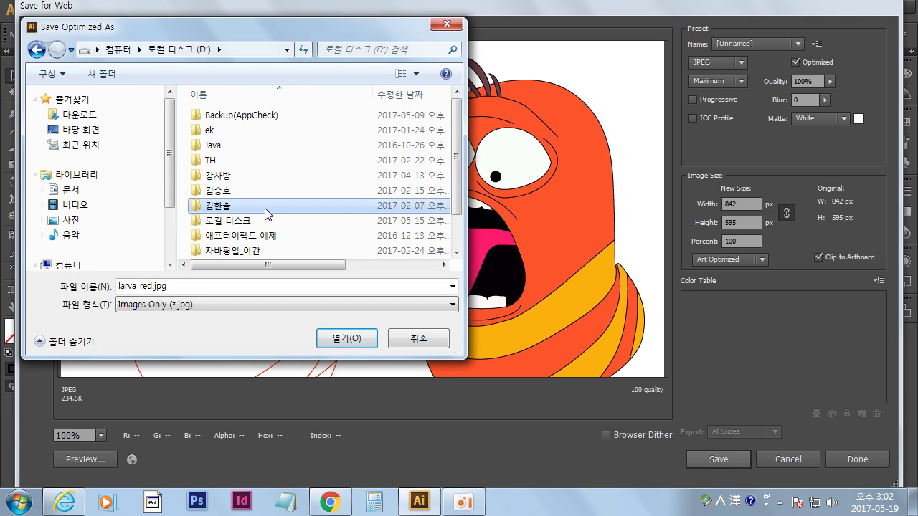
pyautogui.click(102, 74)
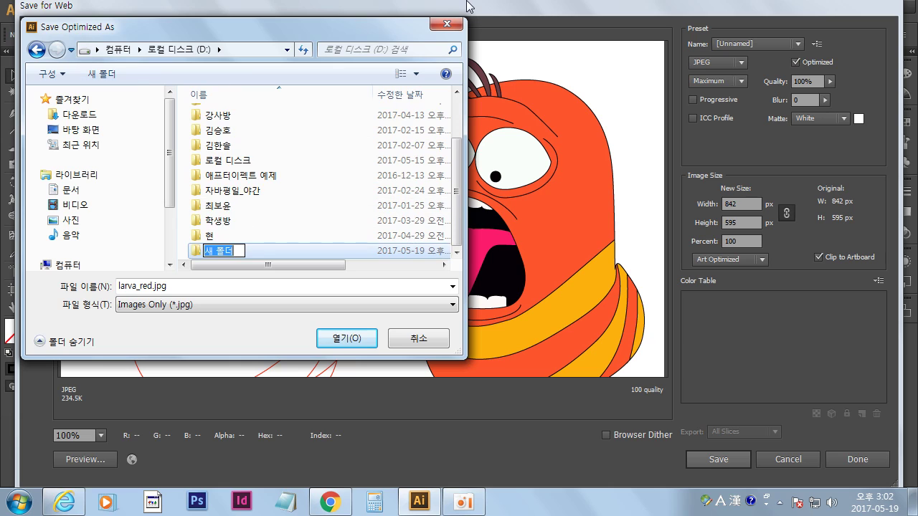
pyautogui.write('cigies')
pyautogui.press('Return')
pyautogui.press('Return')
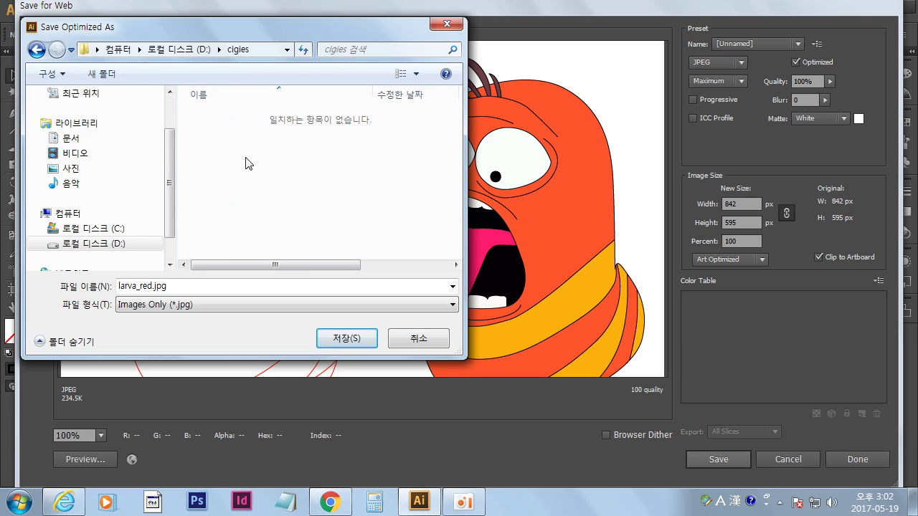
# Save the image as larva_red.jpg into the cigies folder.
pyautogui.click(193, 286)
pyautogui.click(164, 288)
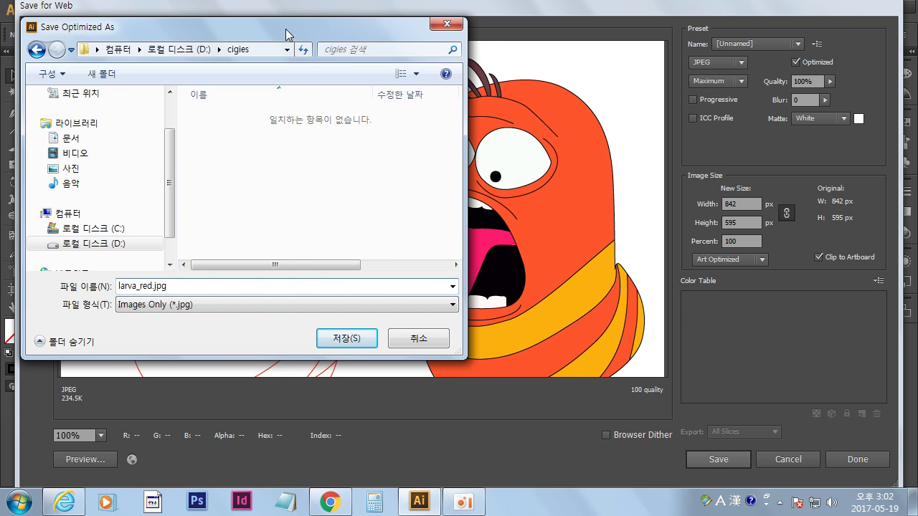
pyautogui.moveTo(285, 35); pyautogui.dragTo(392, 75)
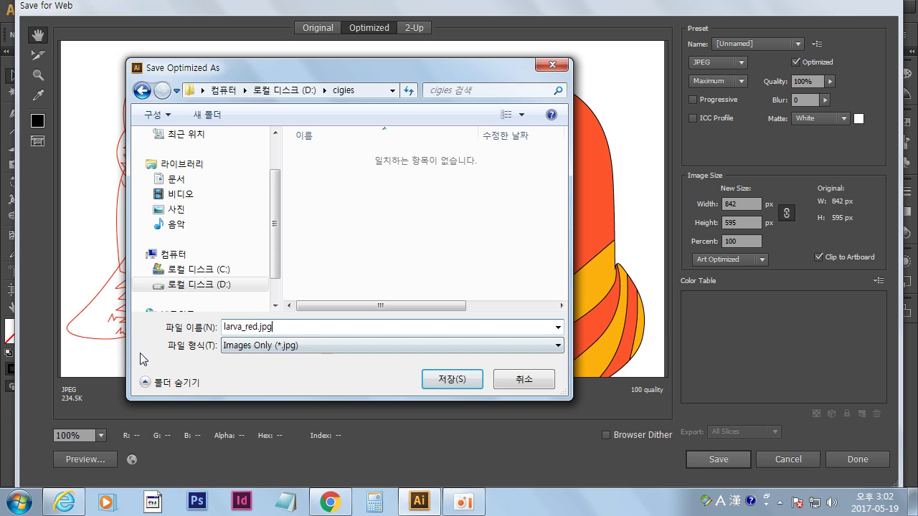
pyautogui.click(454, 379)
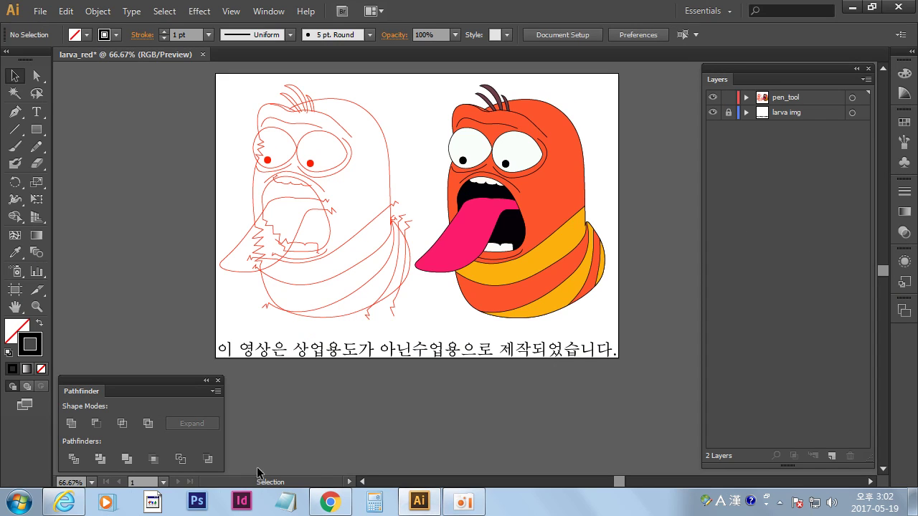
pyautogui.press('super+e')
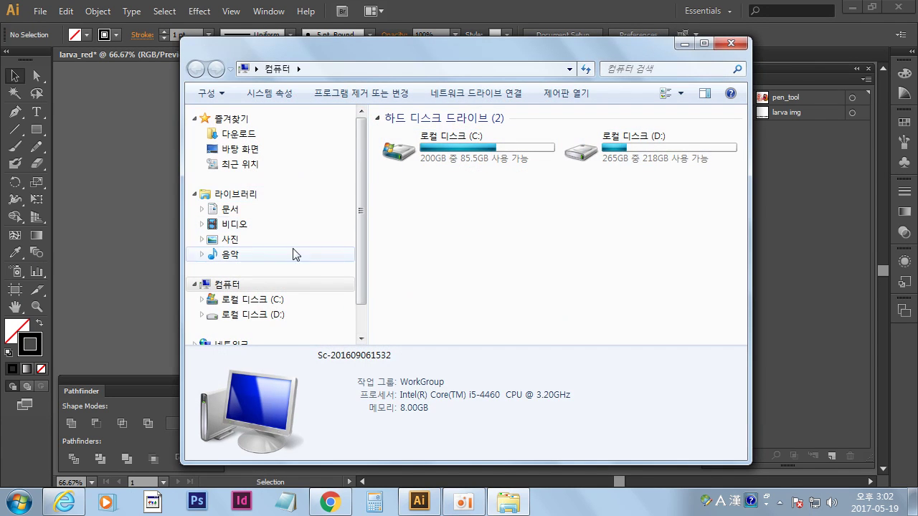
pyautogui.click(643, 151)
pyautogui.doubleClick(643, 150)
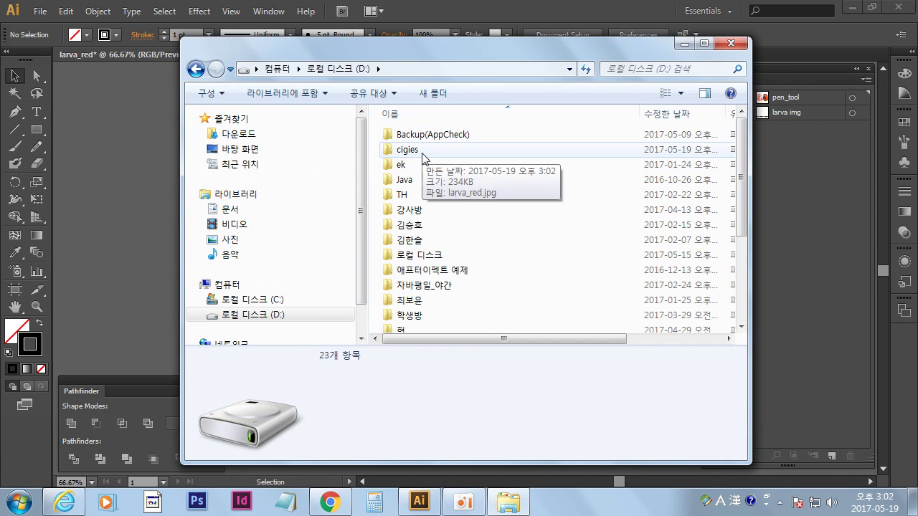
pyautogui.doubleClick(412, 151)
pyautogui.click(440, 143)
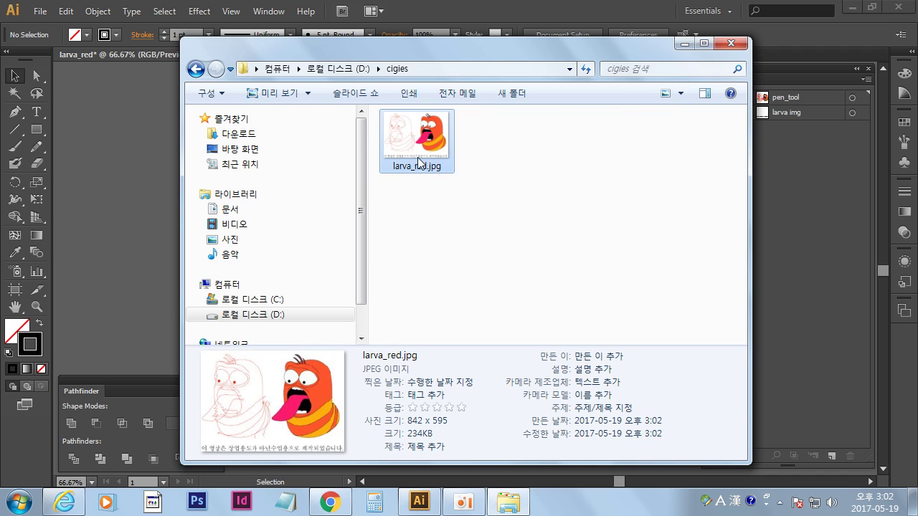
pyautogui.click(730, 43)
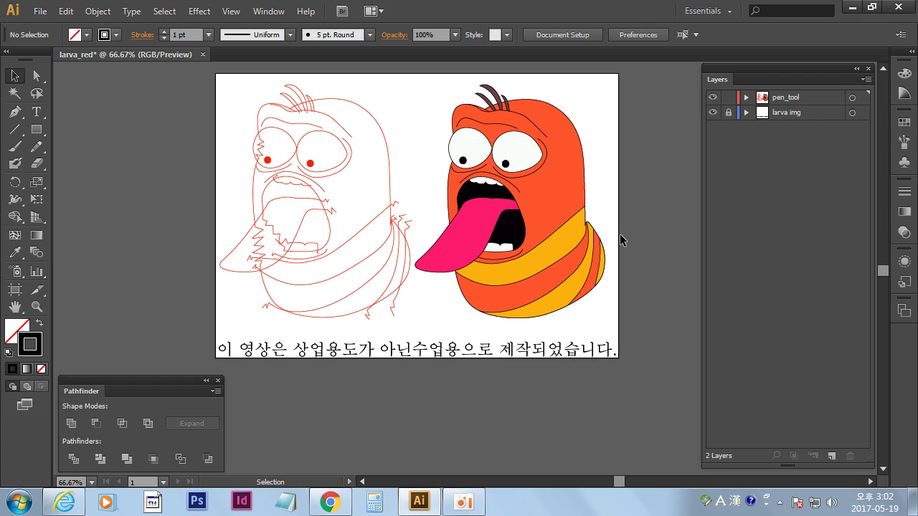